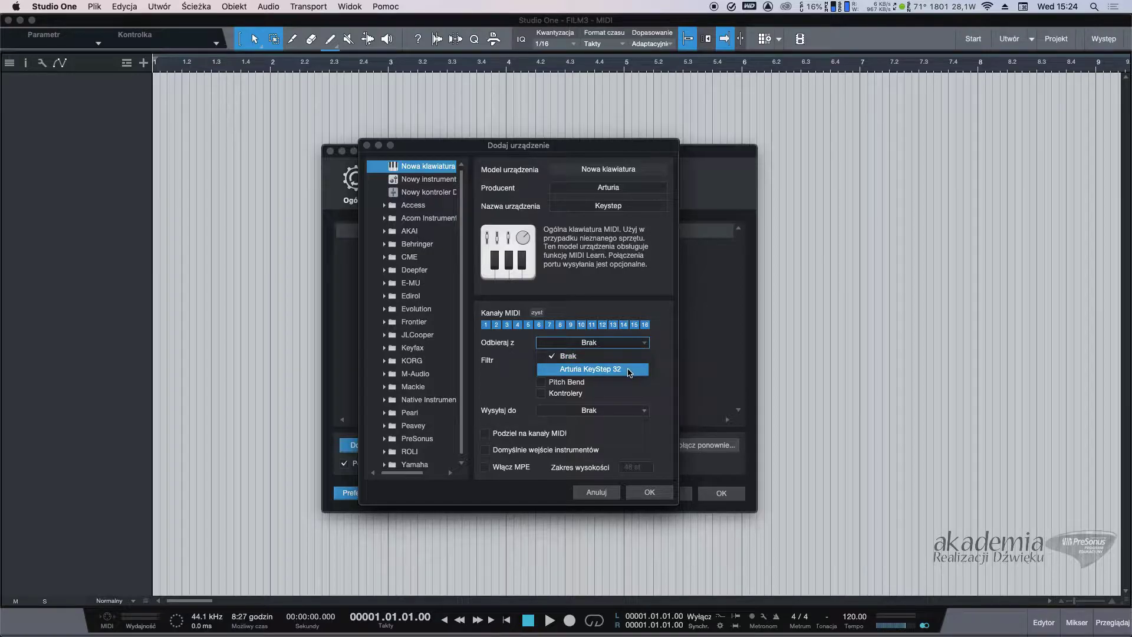
Step: Set the Arturia Keystep keyboard to receive from Arturia KeyStep 32, send to none (Brak), and split into MIDI channels
click(628, 369)
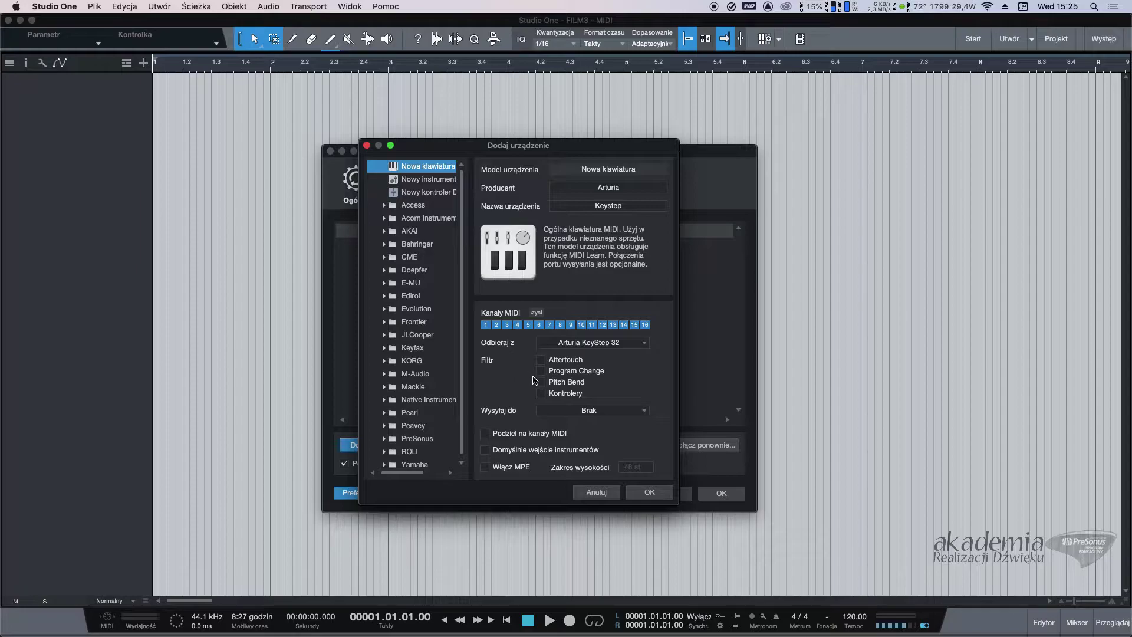
click(617, 413)
click(619, 424)
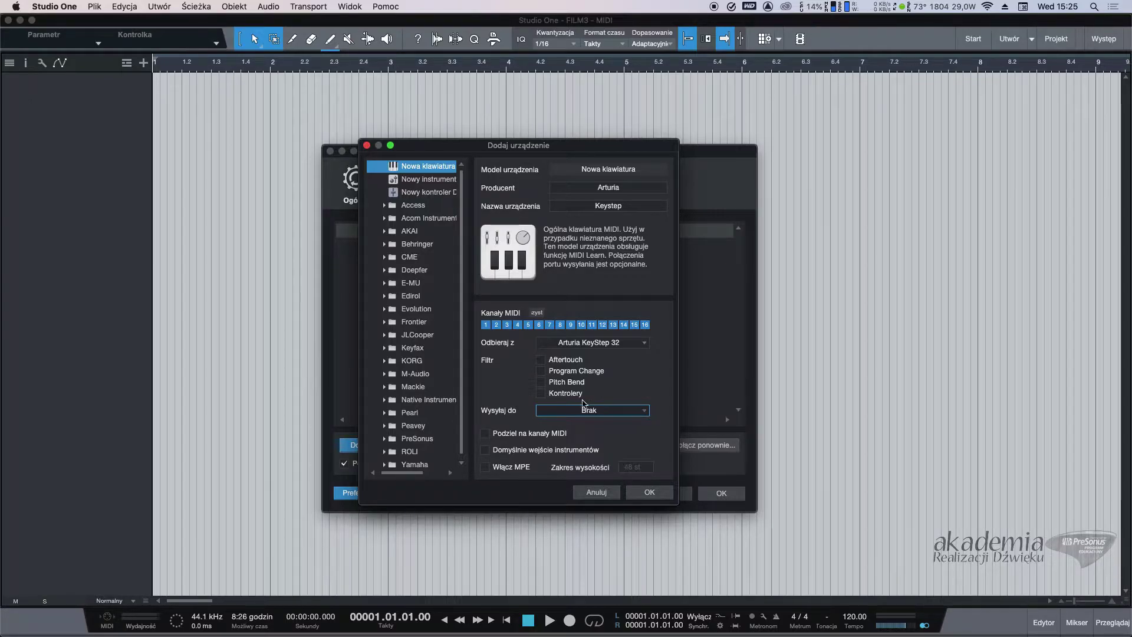
click(551, 434)
click(551, 434)
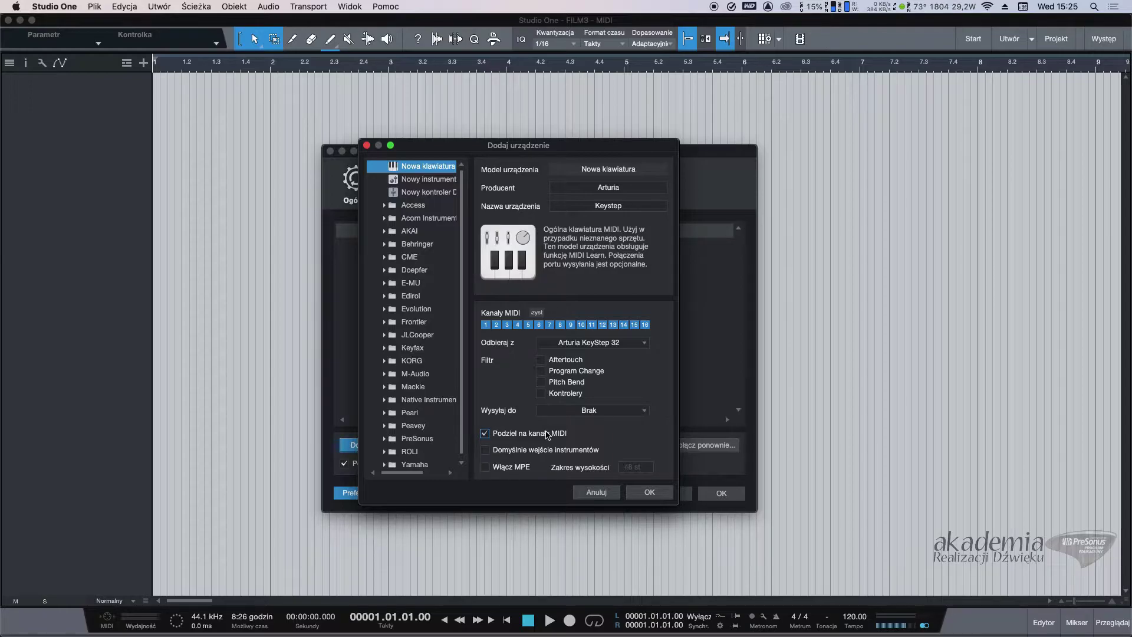
Step: Make the Keystep the default instrument input, add the device, and confirm the preferences
click(514, 452)
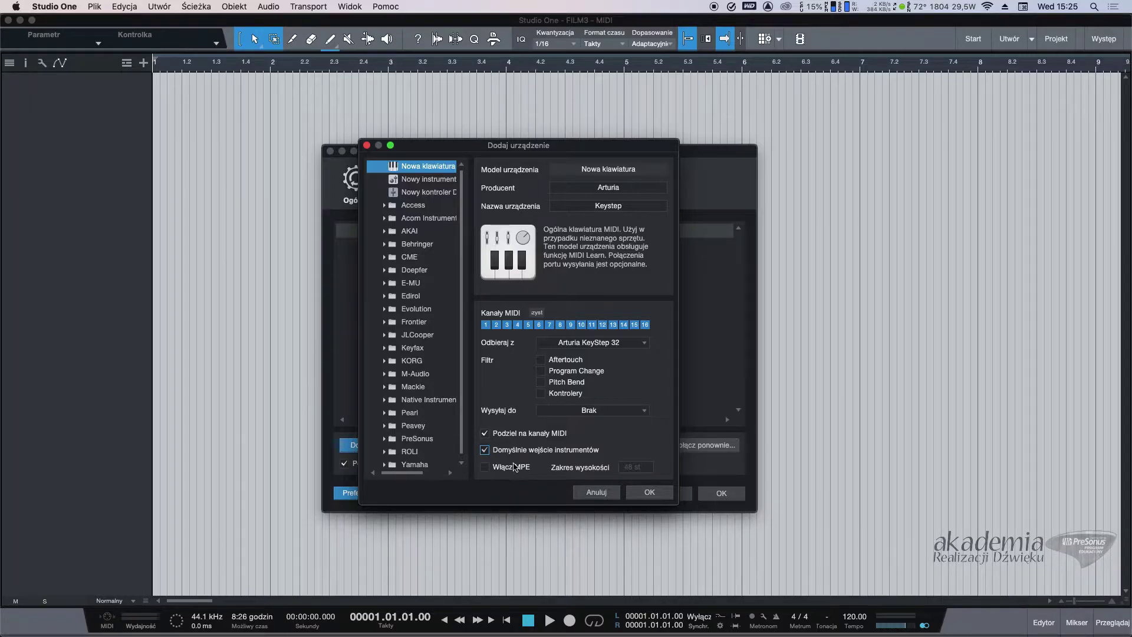
click(649, 491)
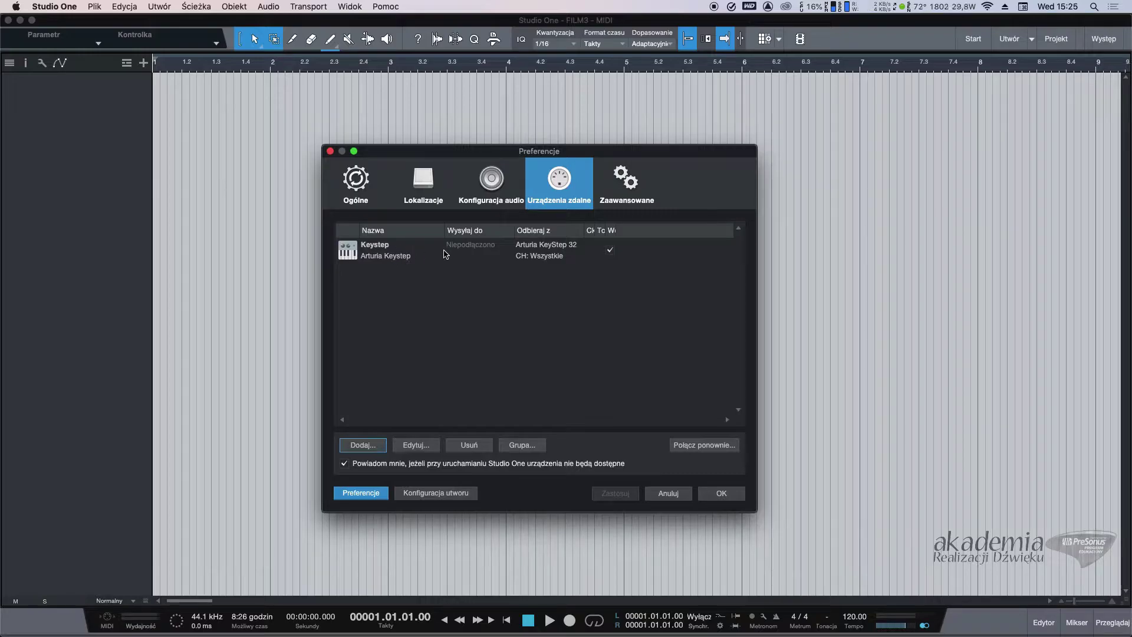
click(718, 492)
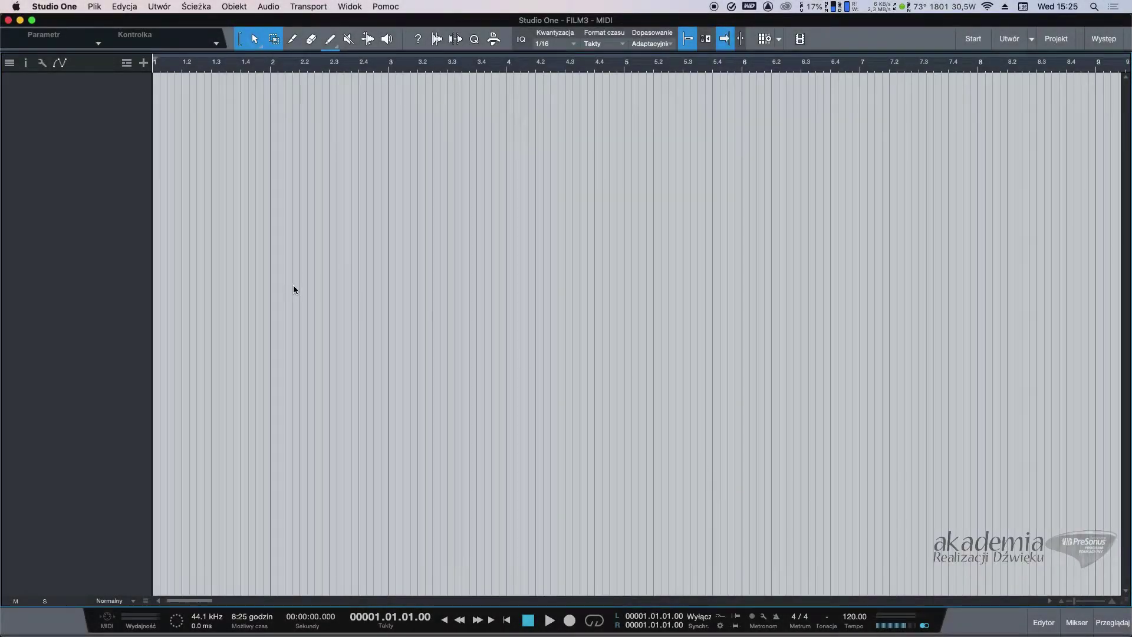
click(143, 62)
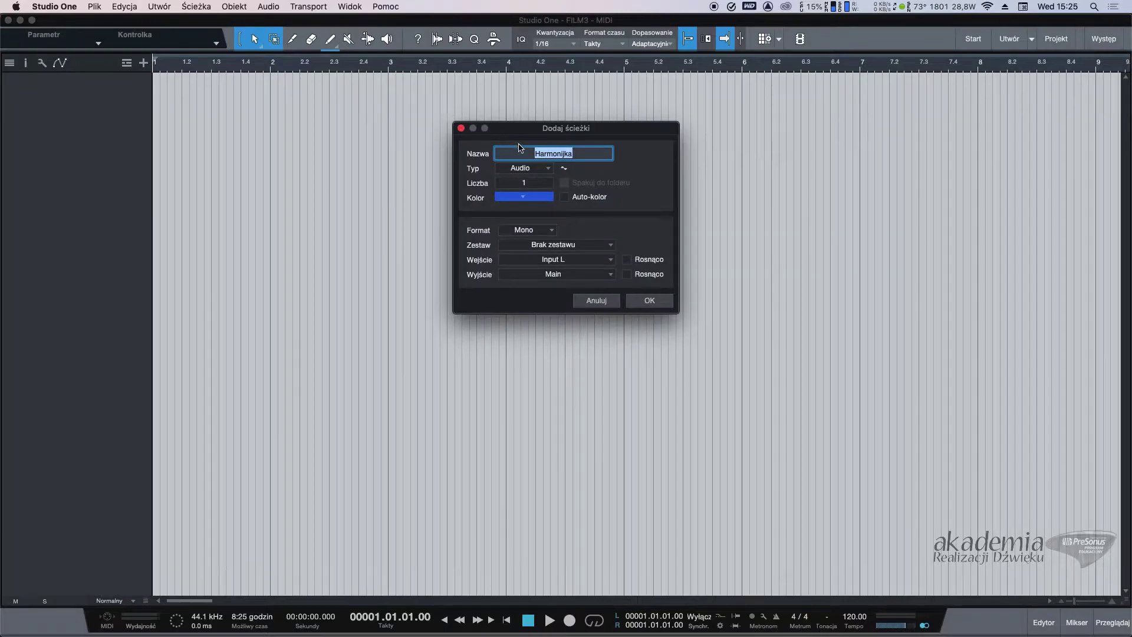
click(534, 168)
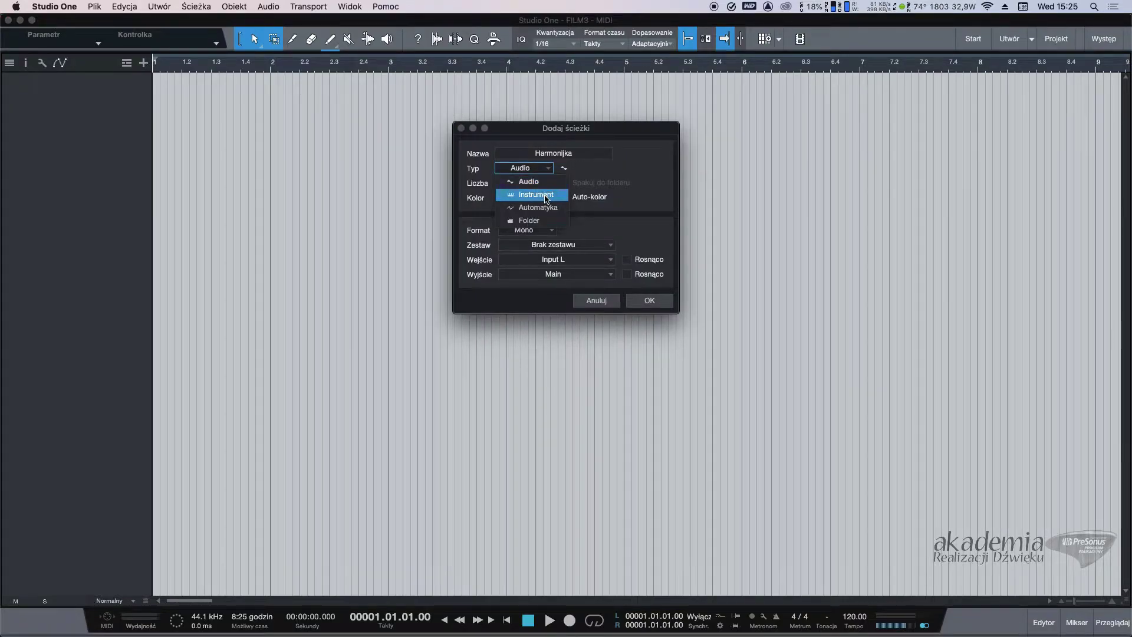
click(545, 195)
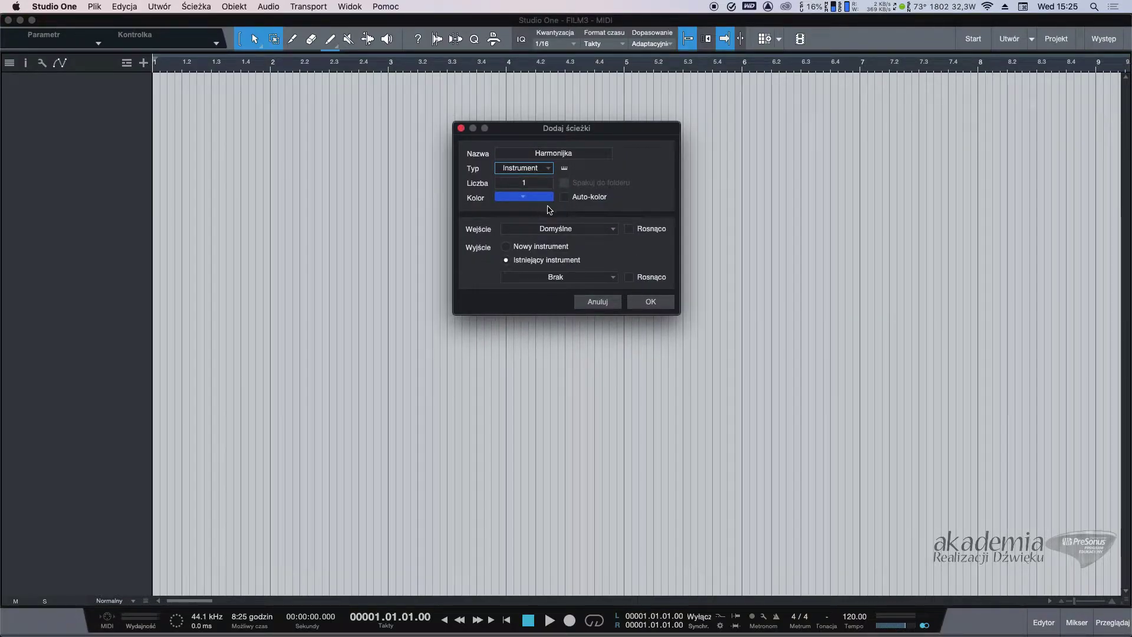
click(549, 248)
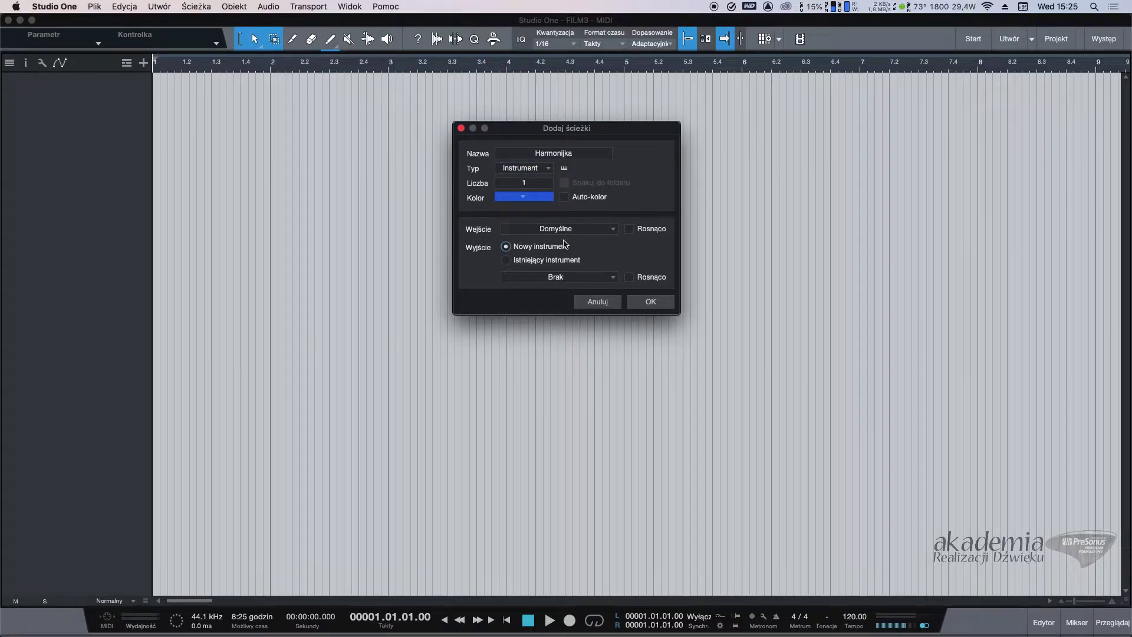
click(562, 260)
click(563, 277)
click(564, 283)
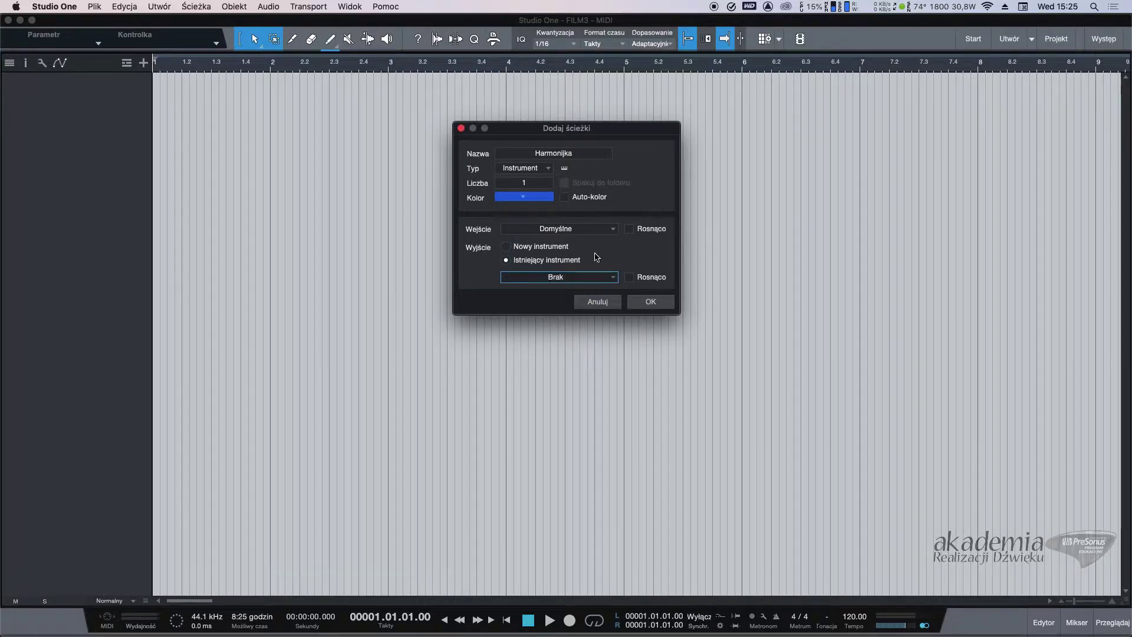
click(585, 229)
click(586, 230)
click(586, 230)
click(560, 256)
click(560, 256)
click(560, 255)
click(557, 268)
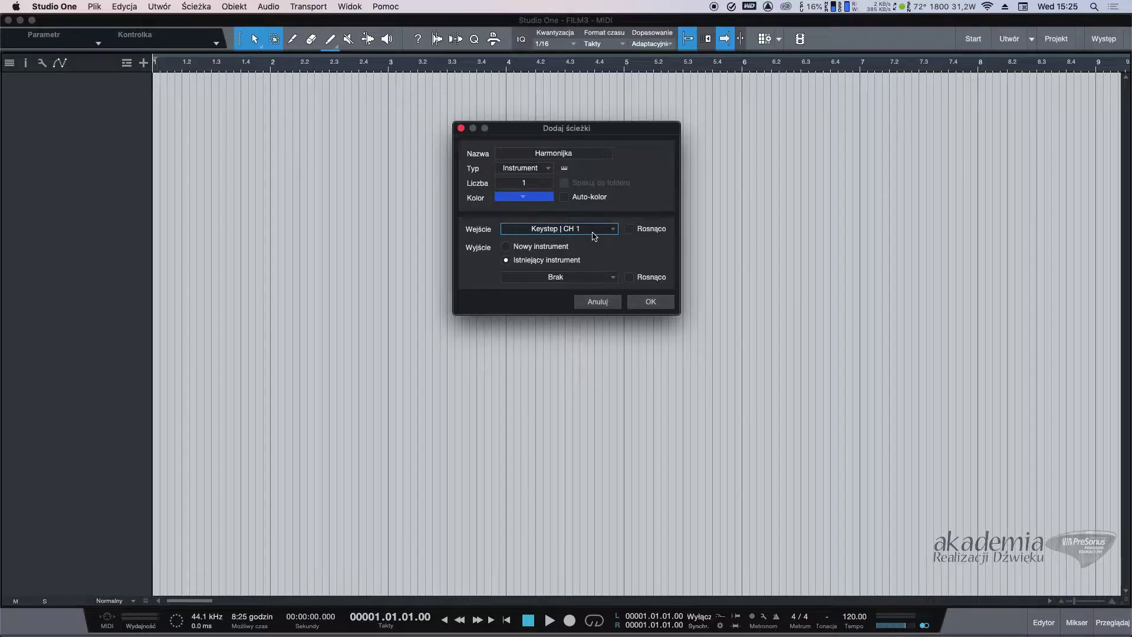
click(599, 303)
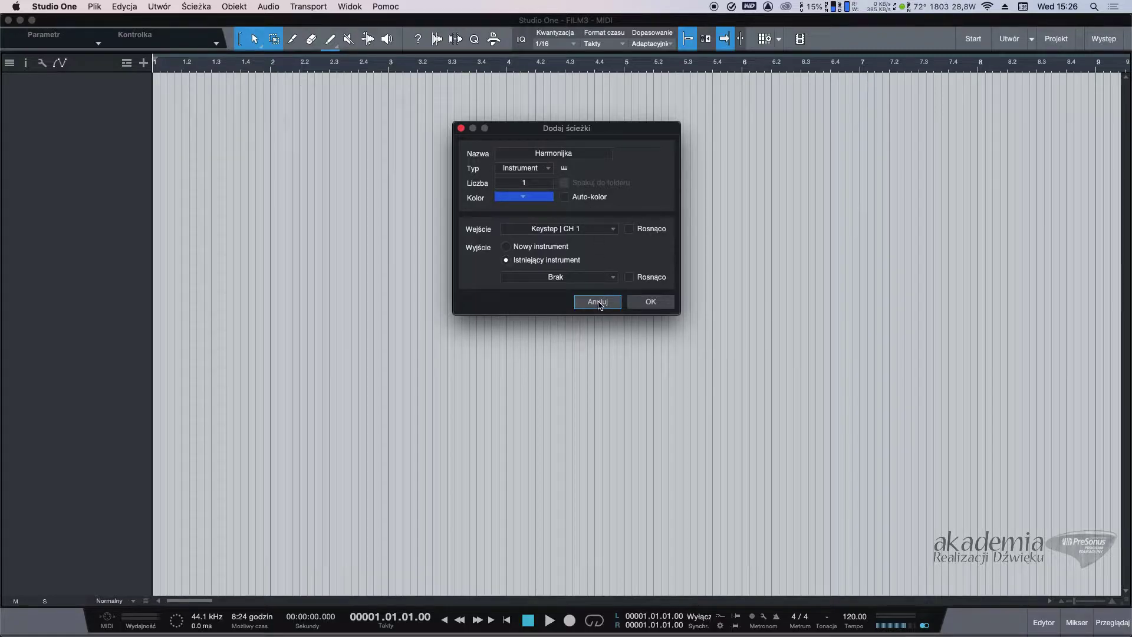
click(598, 302)
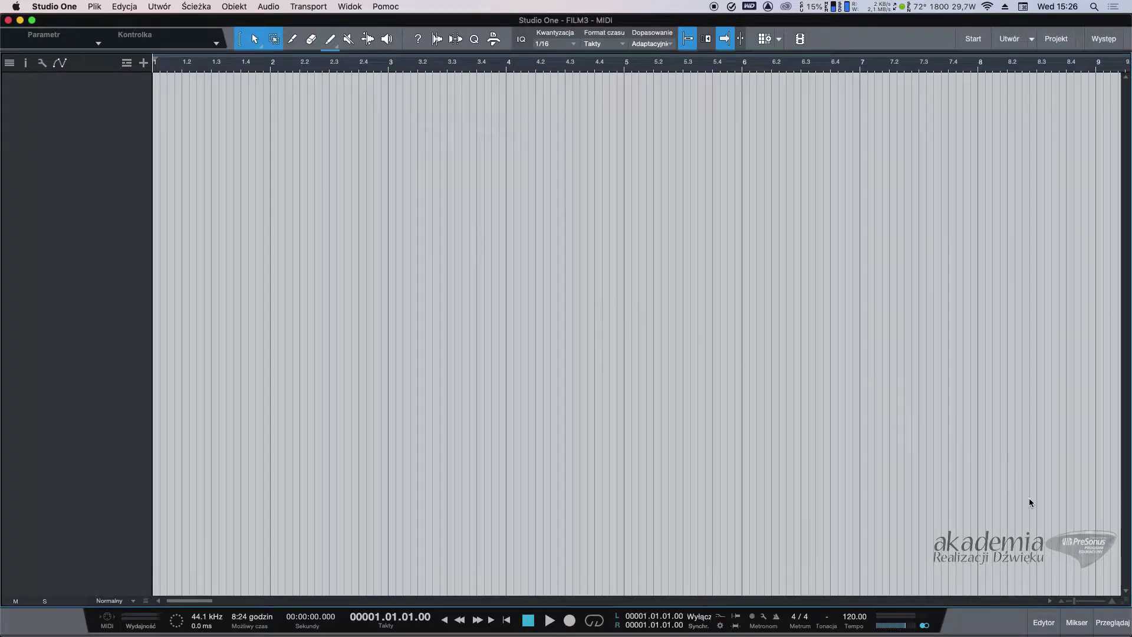
Step: Place the PreSonus Presence instrument from the browser into the empty arrangement as a new instrument track
click(1109, 625)
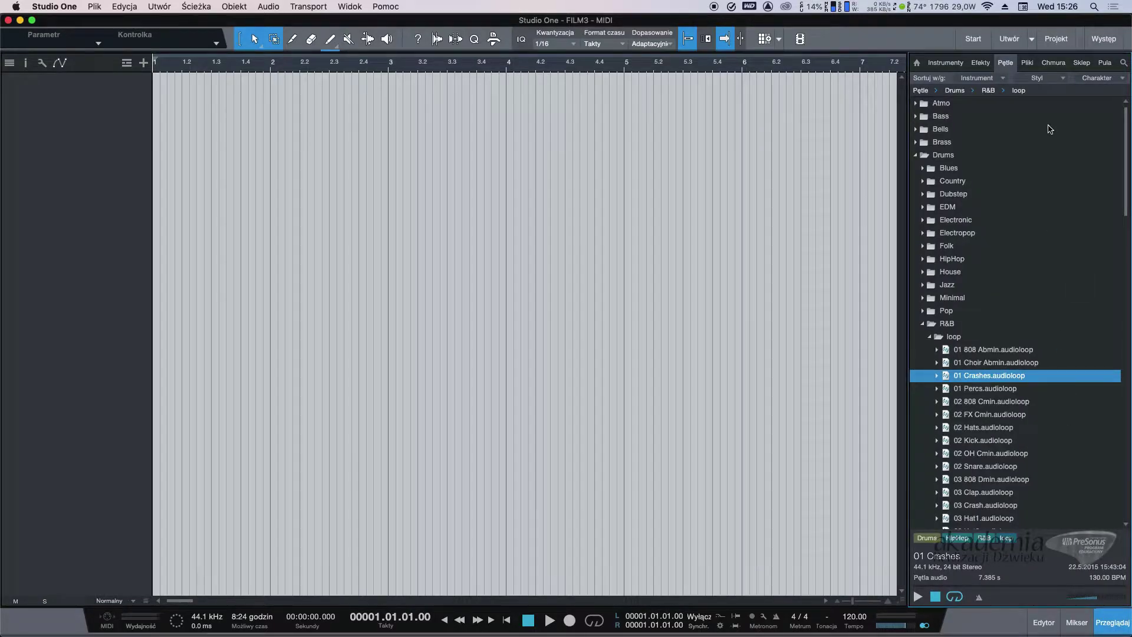
click(958, 65)
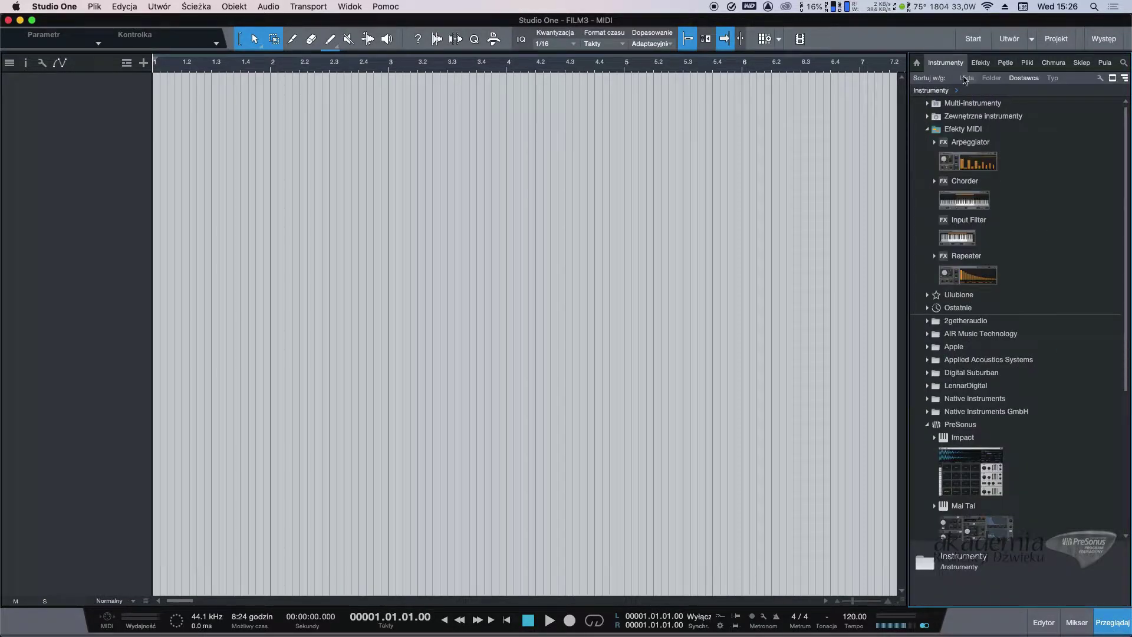
click(966, 425)
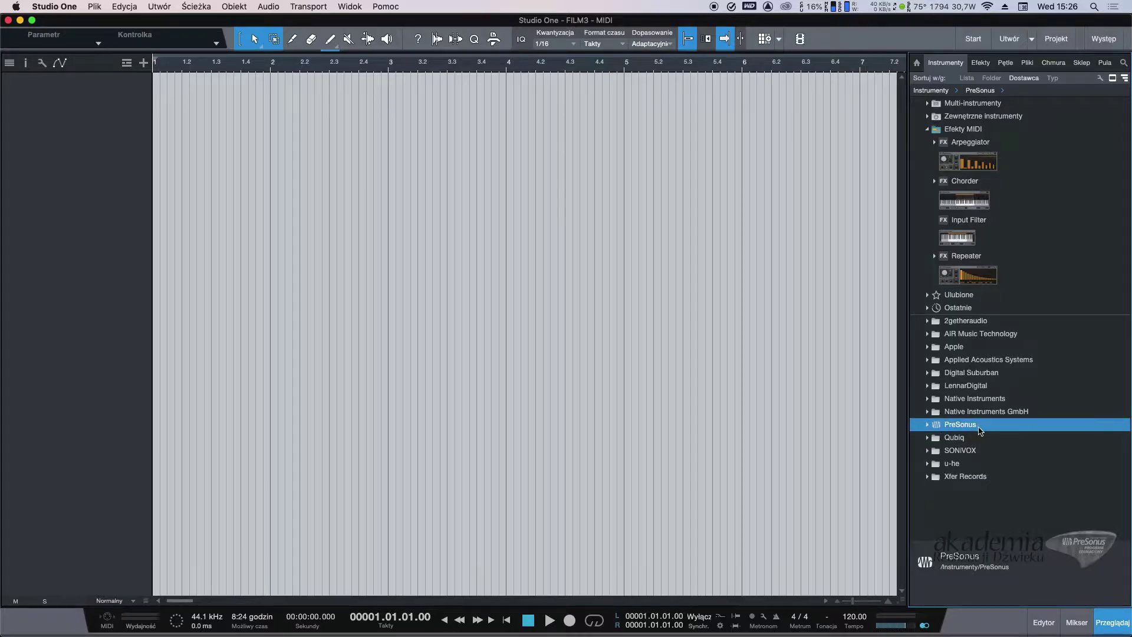
scroll(984, 429, down, 5)
scroll(989, 431, down, 4)
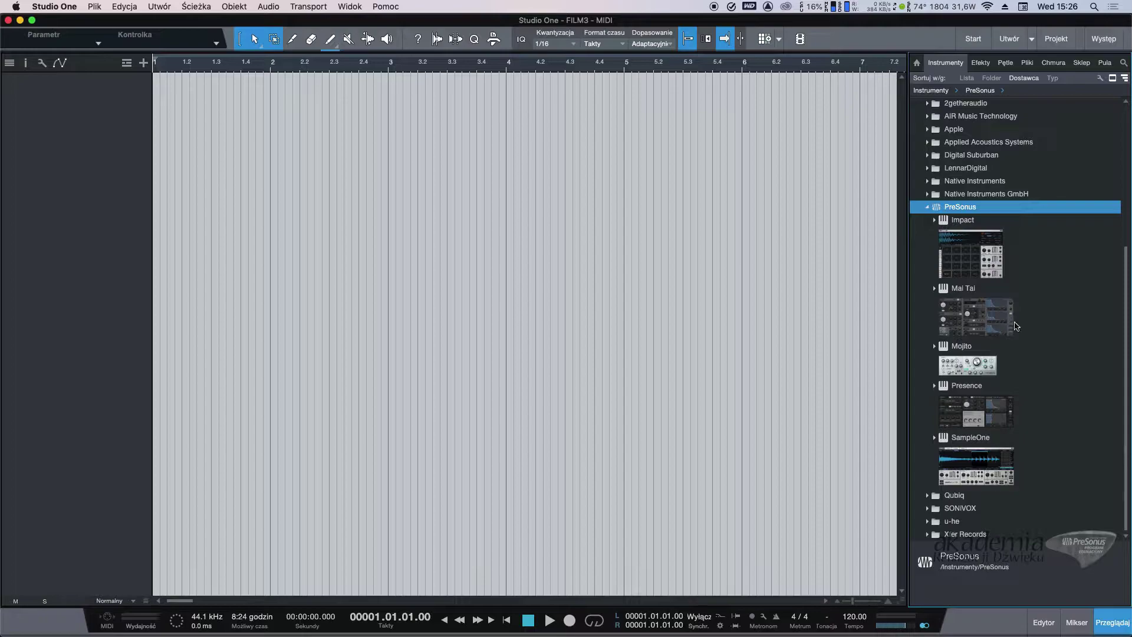
double_click(994, 416)
drag(984, 416, 154, 97)
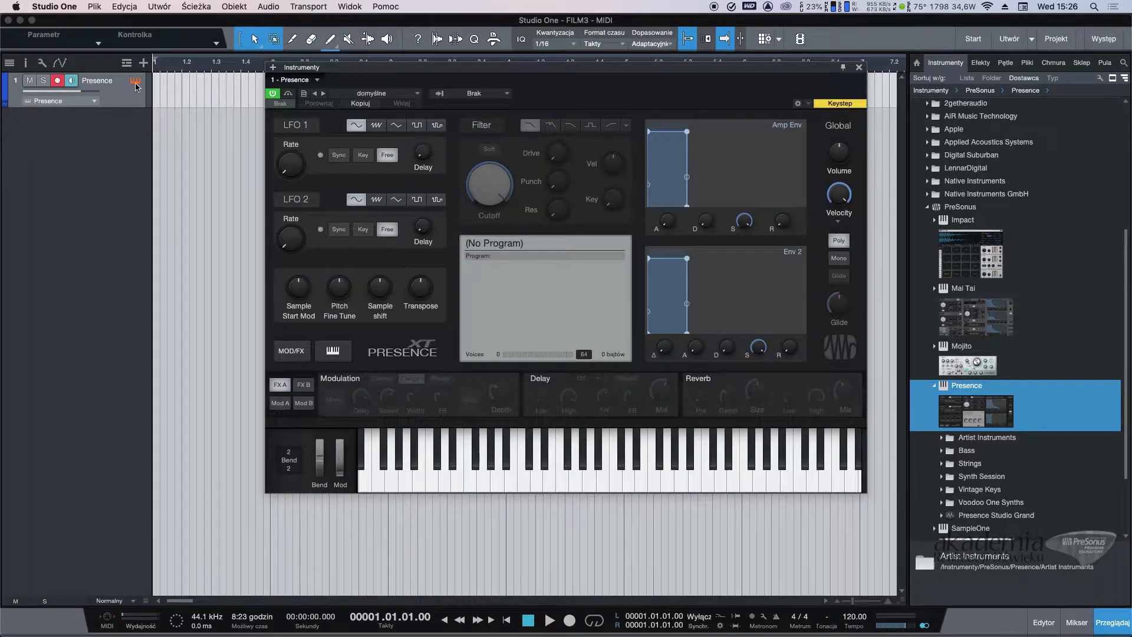
Step: Reopen the Presence instrument window and load the Studio Grand preset from Presence Studio Grand
click(135, 82)
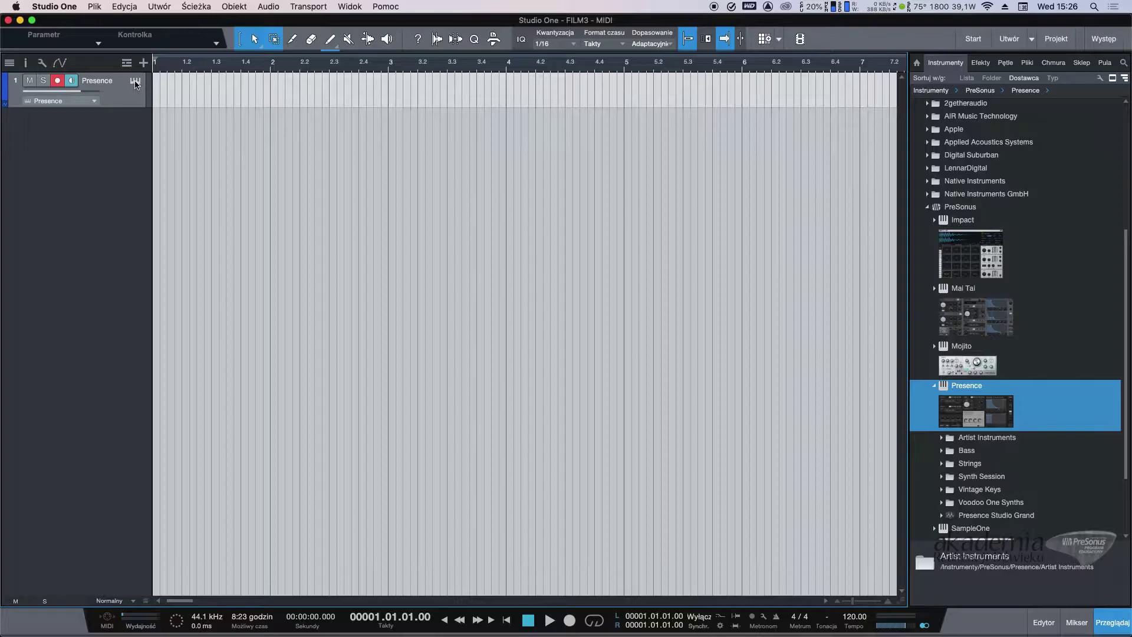
click(135, 82)
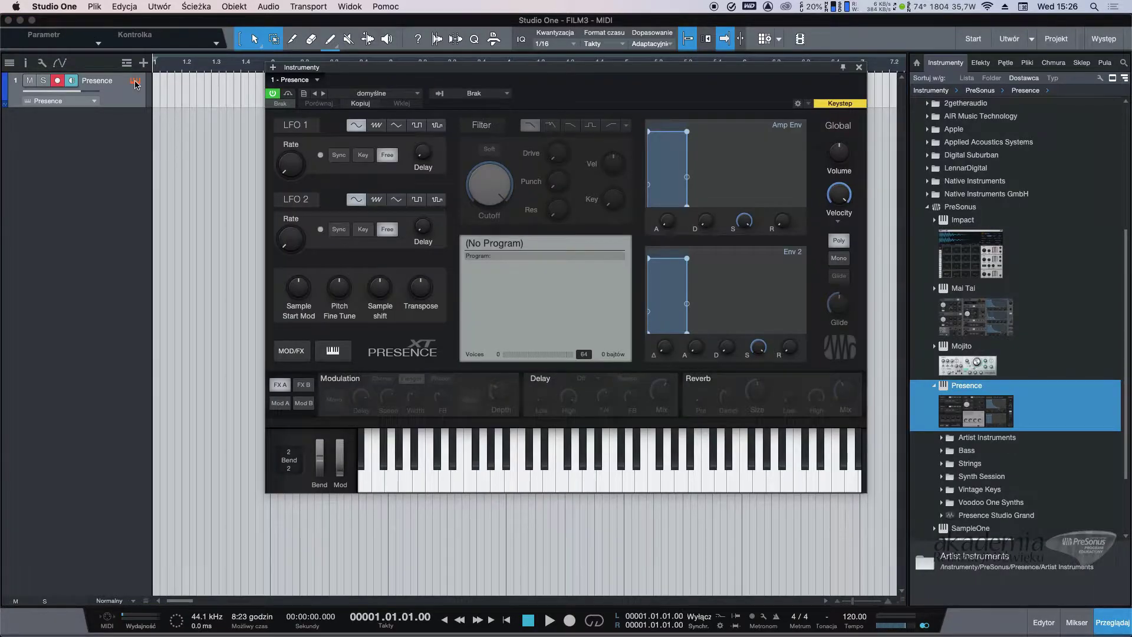
click(410, 94)
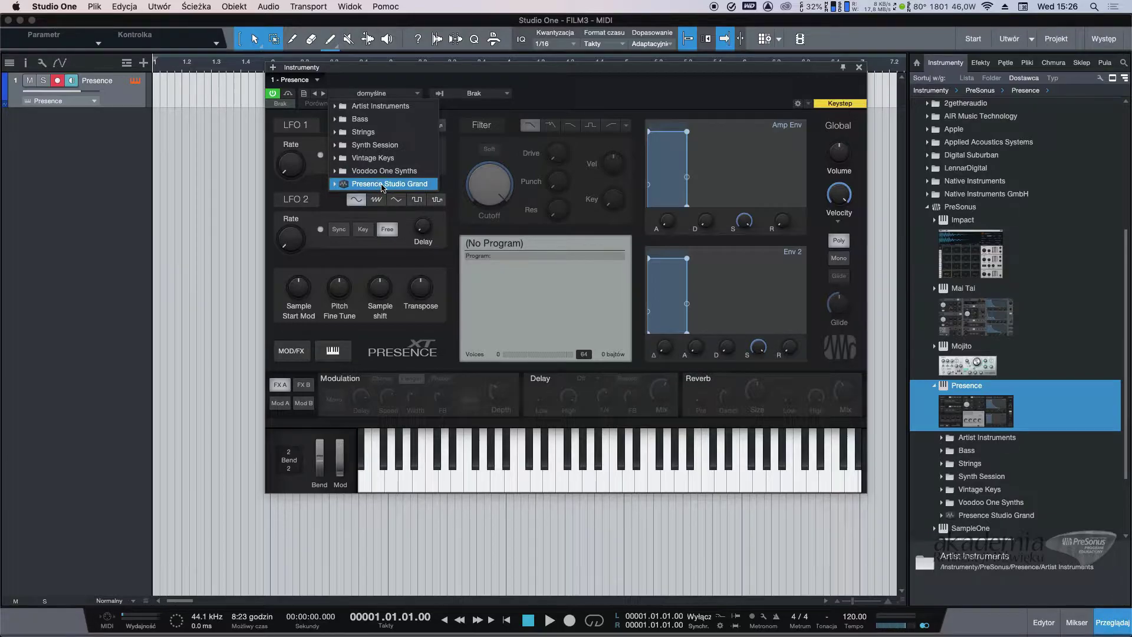
click(350, 187)
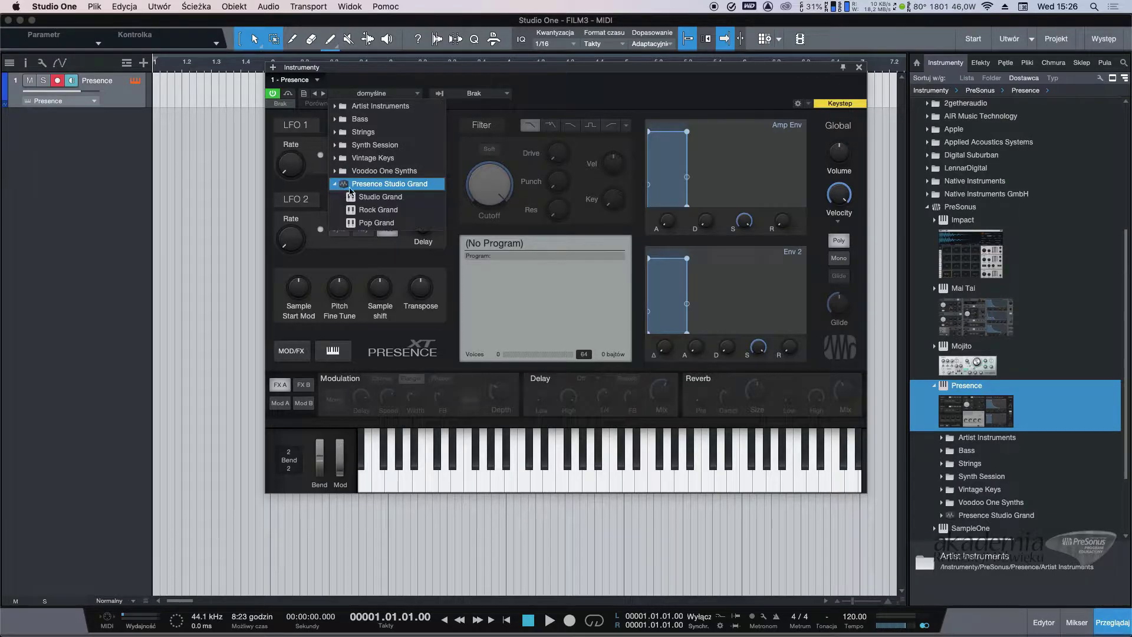
click(398, 201)
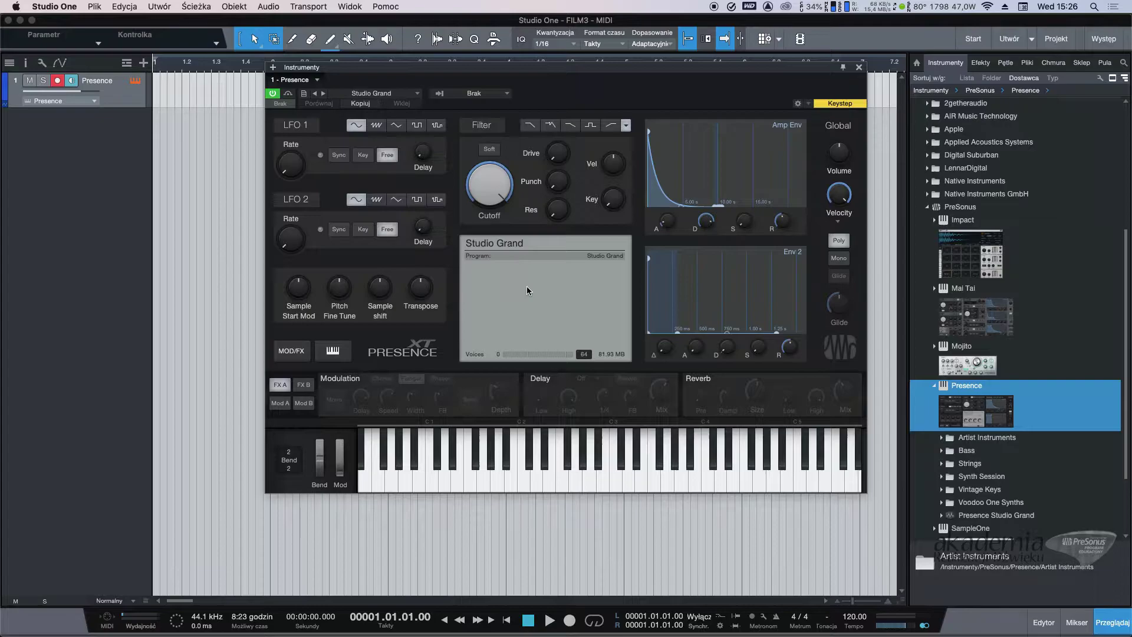
Step: Audition a few notes of the Studio Grand sound on the Presence on-screen keyboard
click(524, 469)
click(562, 468)
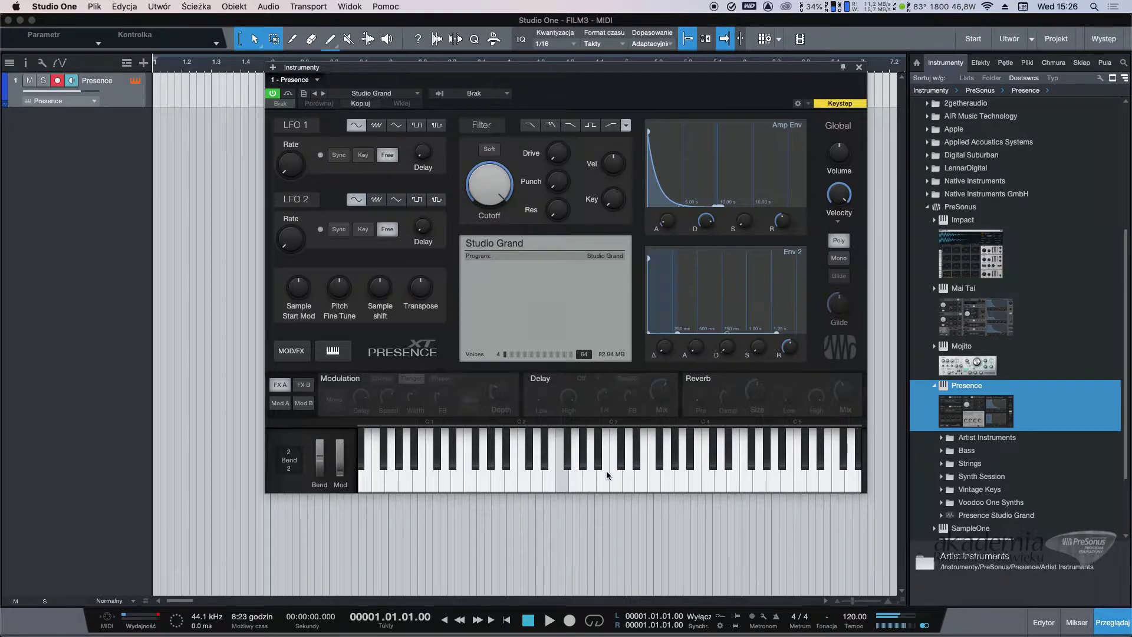
click(626, 478)
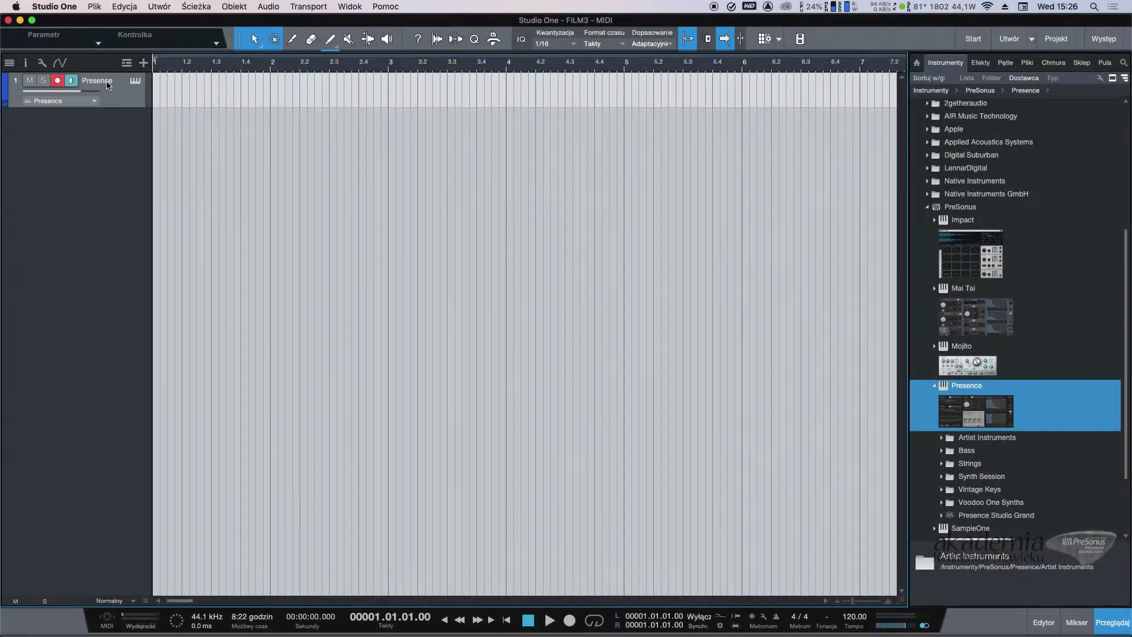
Step: Show the Presence track's inspector and examine the choices for its MIDI input
click(26, 62)
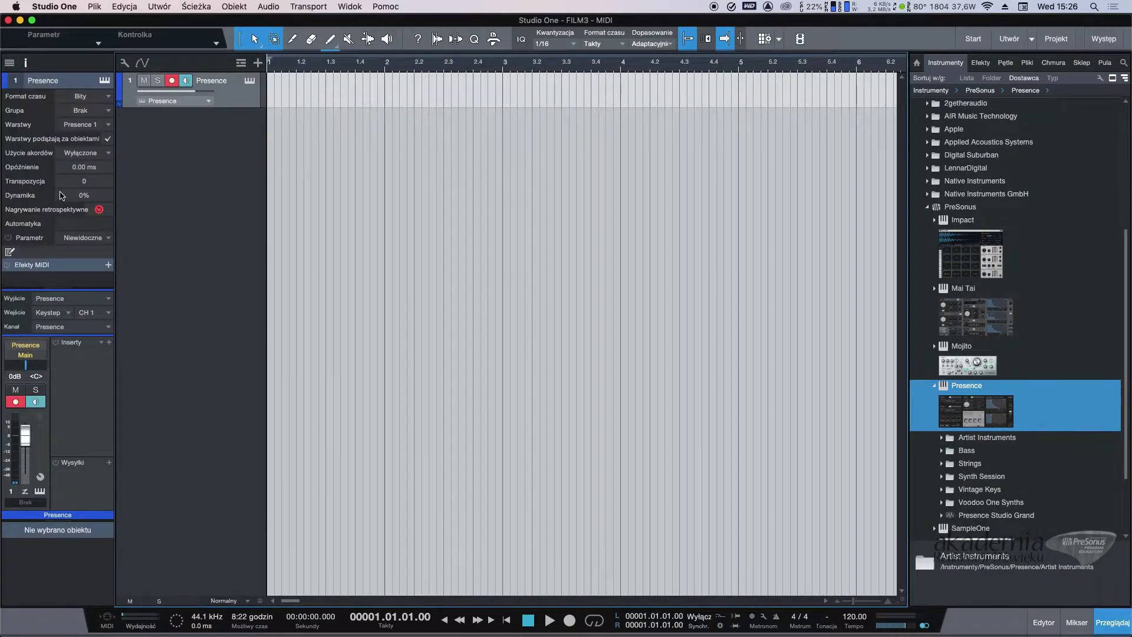
click(54, 314)
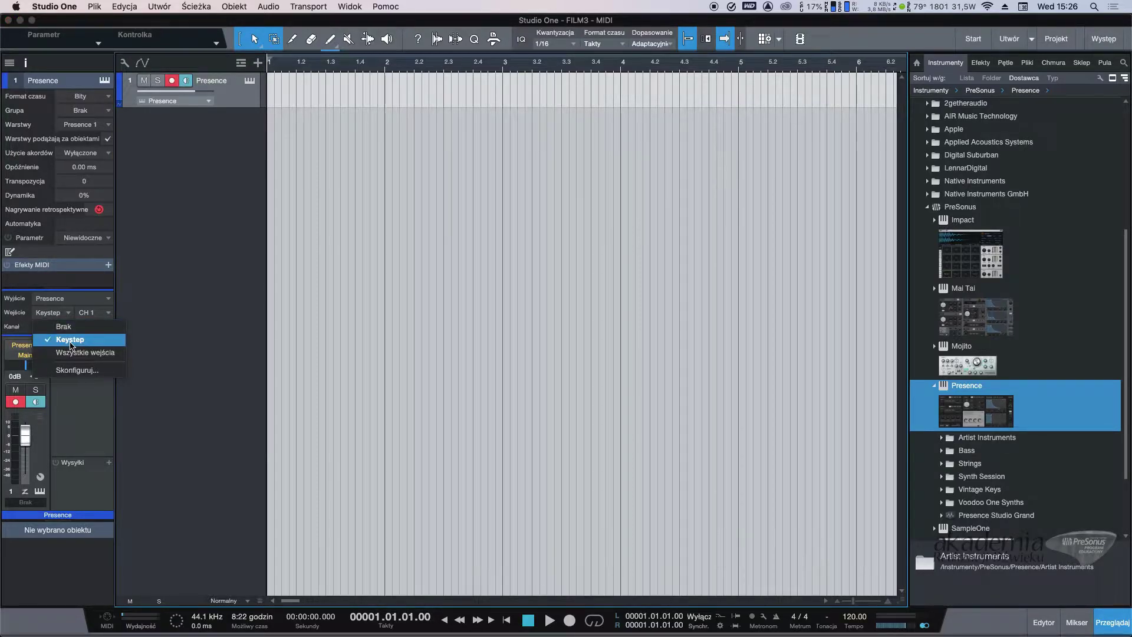
click(227, 319)
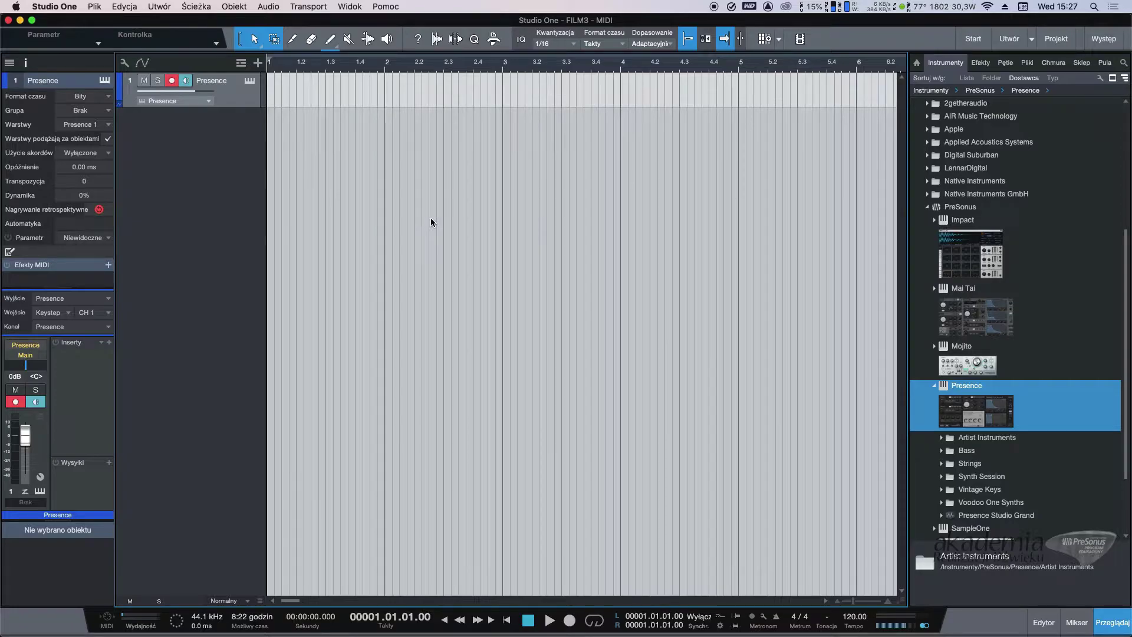
Step: Bring up the Qwerty Keyboard device and assign it as the Presence track's input
key(alt+shift+k)
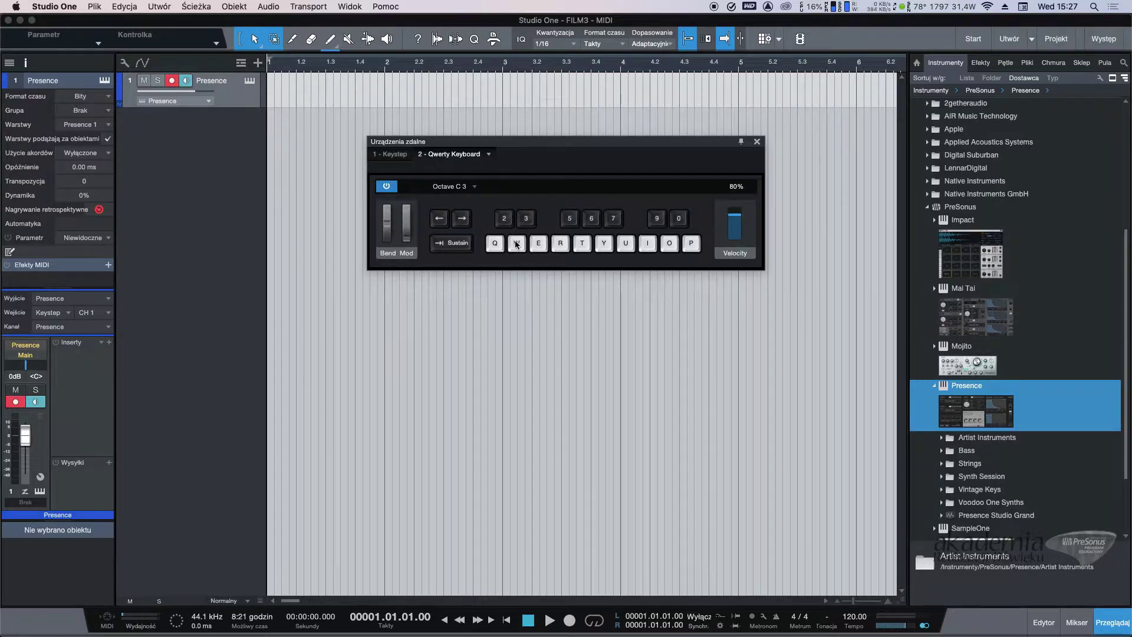
click(61, 314)
click(87, 355)
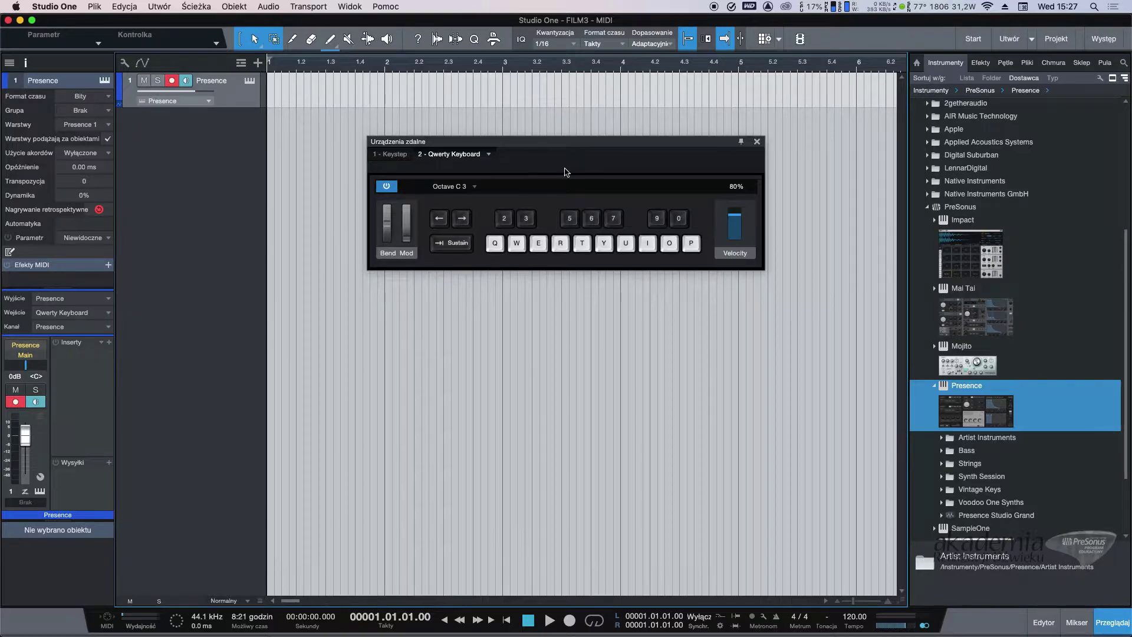
Step: Play the notes Q, W, E, Y, U, I, U, Y, W, Q on the Qwerty Keyboard, and close its window
key(q)
key(w)
key(e)
key(y)
key(u)
key(i)
key(u)
key(y)
key(w)
key(q)
key(Caps_Lock)
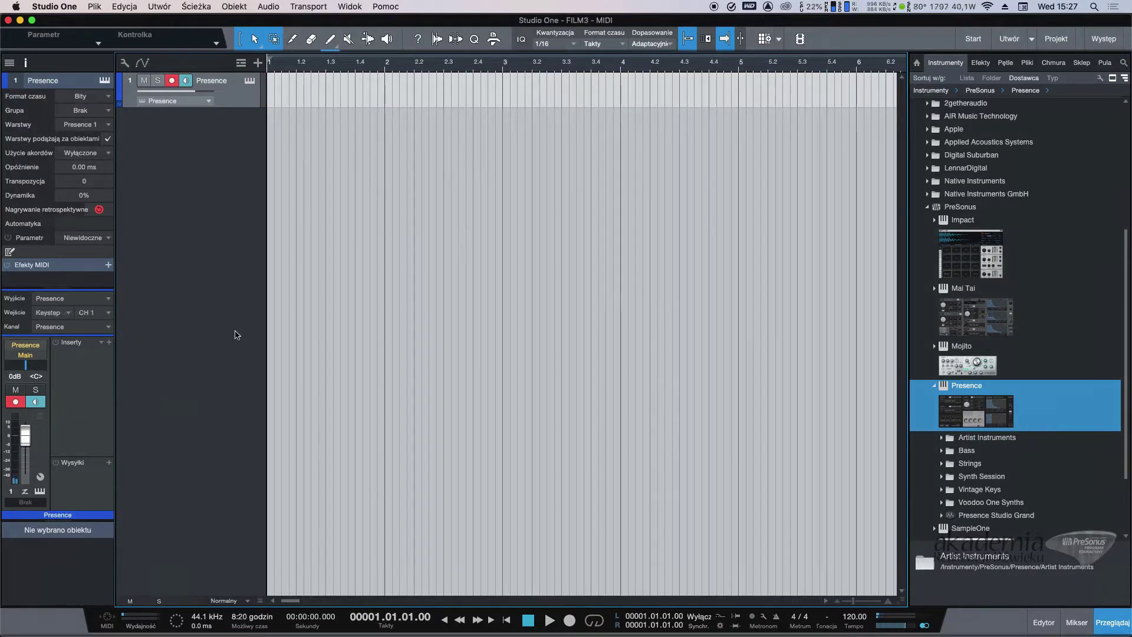
key(super+comma)
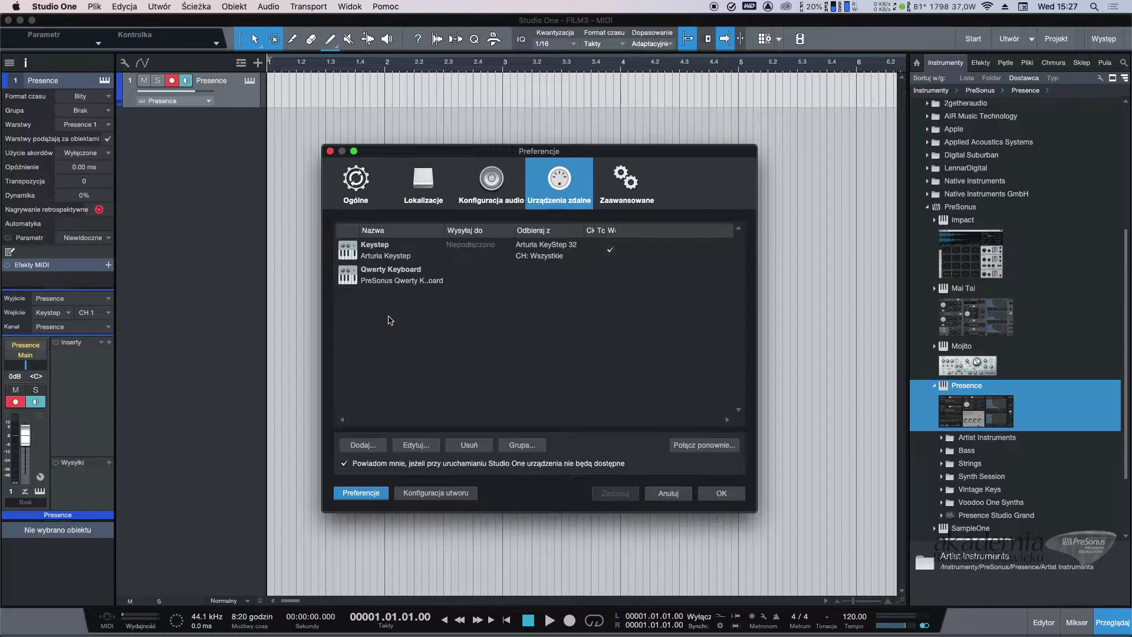
click(424, 281)
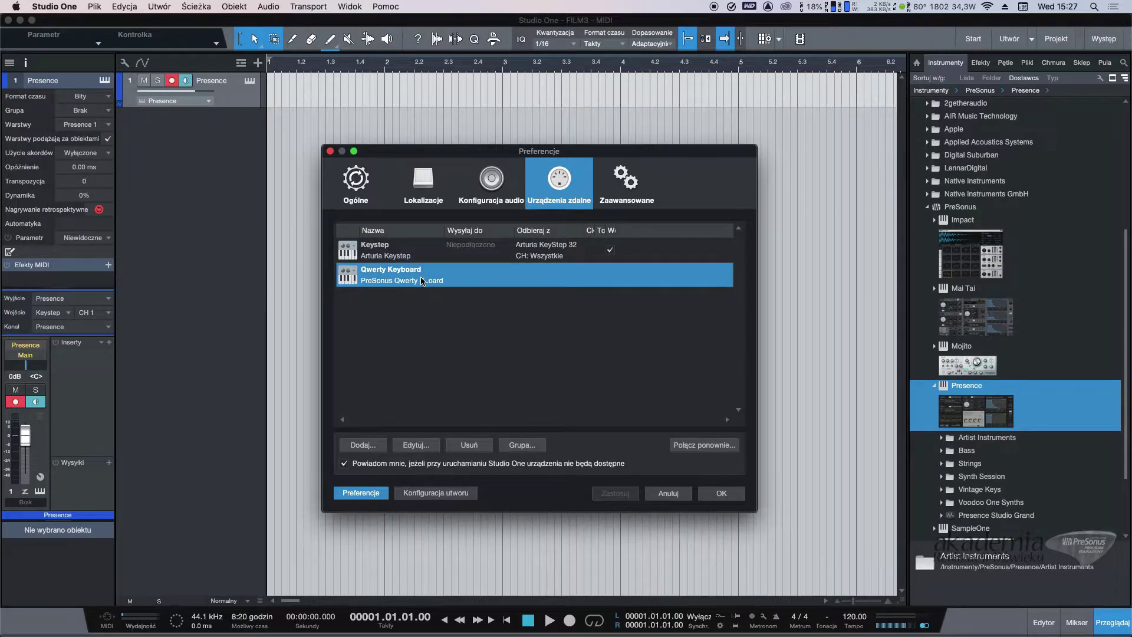
double_click(424, 280)
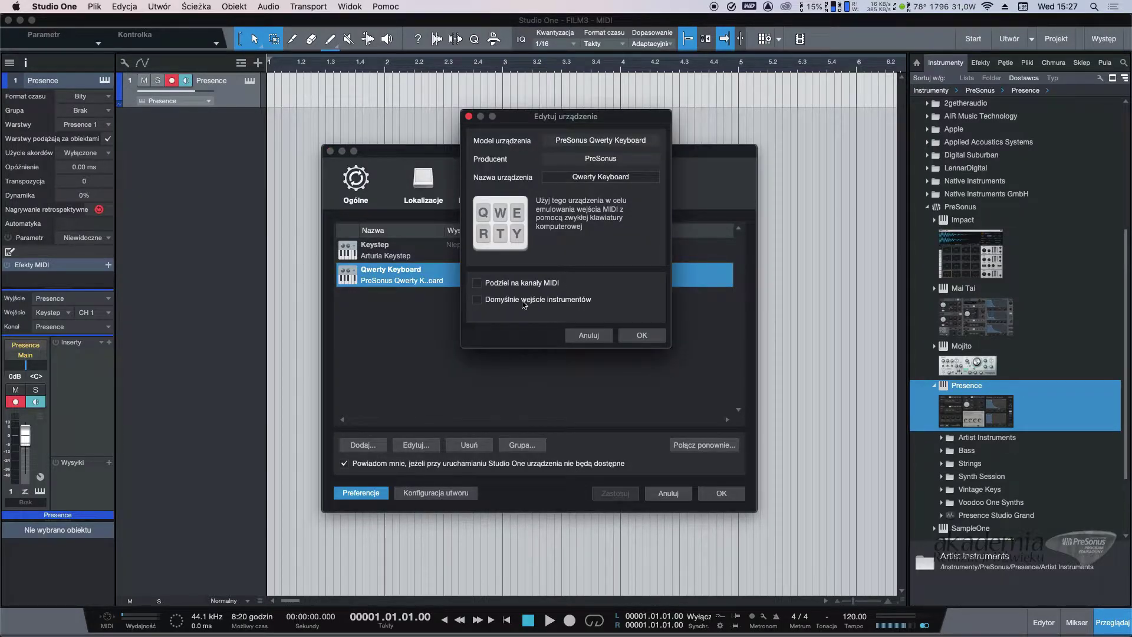
click(586, 335)
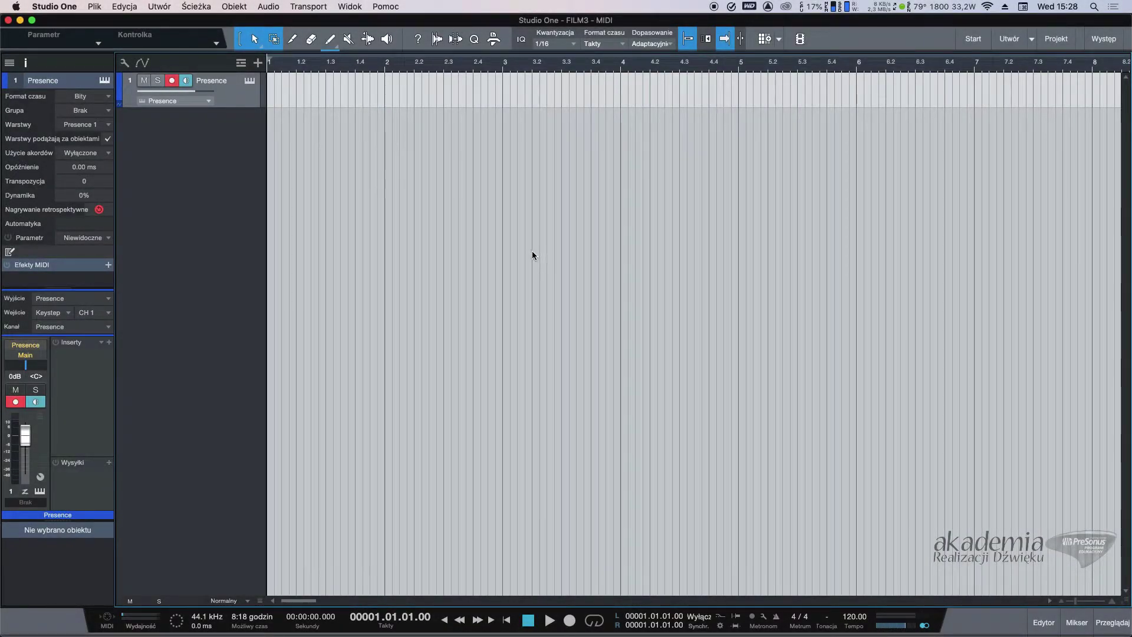
Step: Record a MIDI part on the Presence track from the song start to about bar 6, and open it in the note editor
key(KP_Multiply)
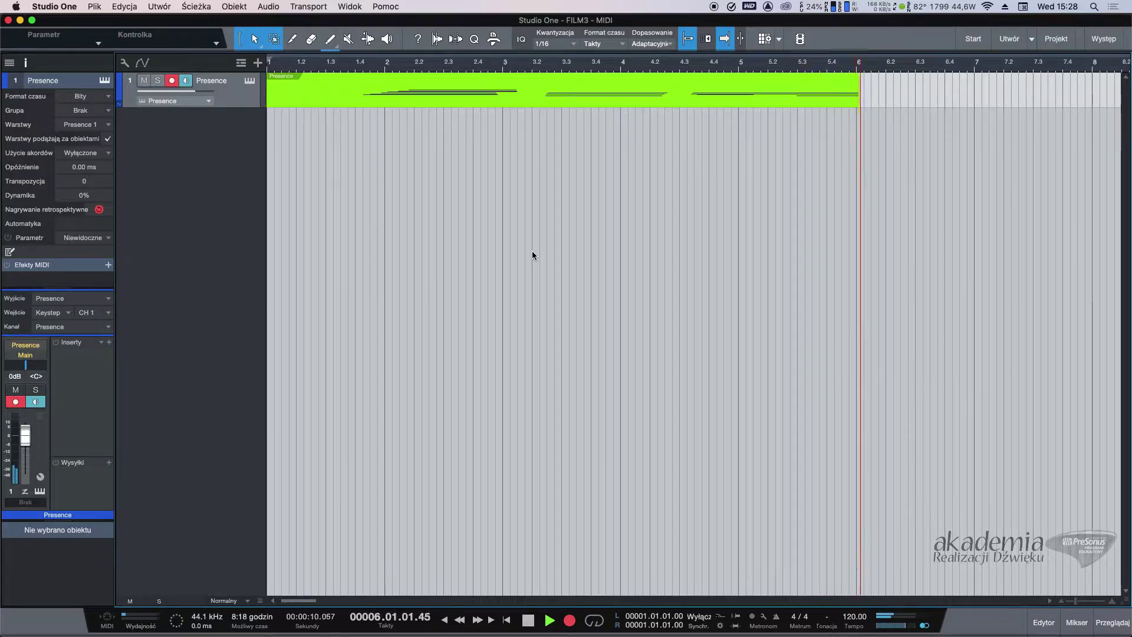
key(space)
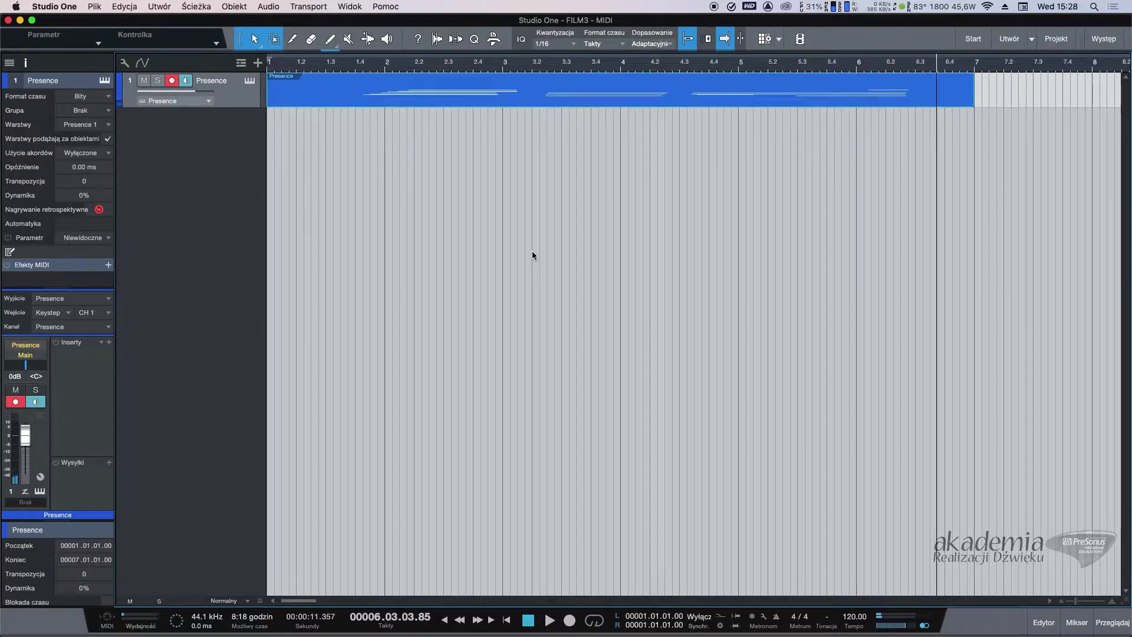
double_click(481, 100)
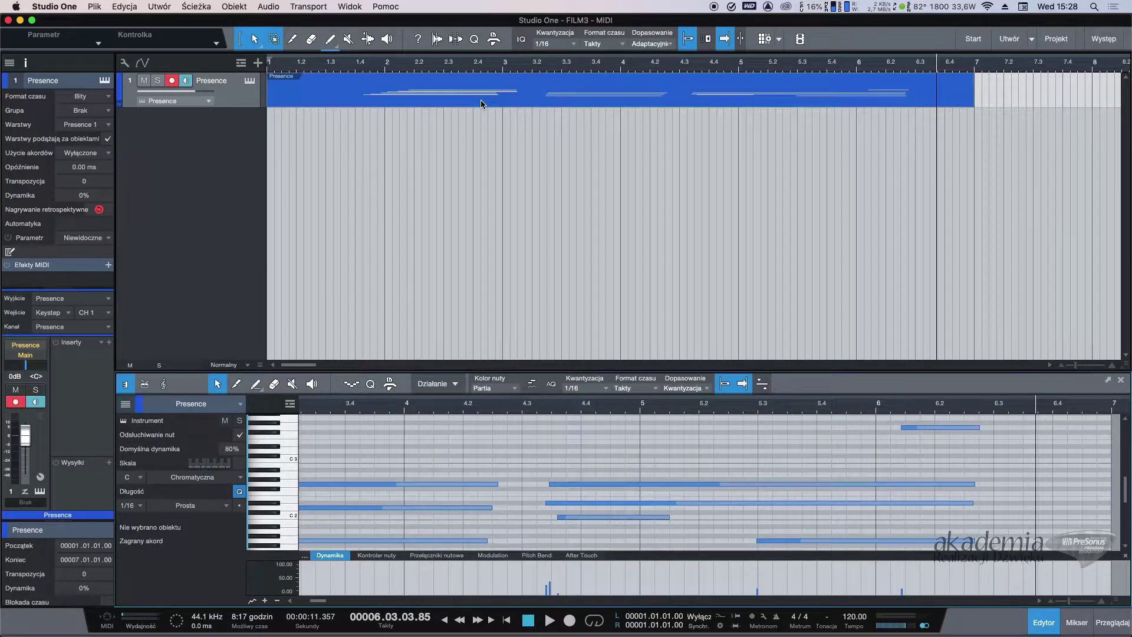
click(1044, 627)
click(1044, 627)
Step: Bring the part's first notes into view in the note editor, and play the recording from the song start
scroll(612, 454, left, 5)
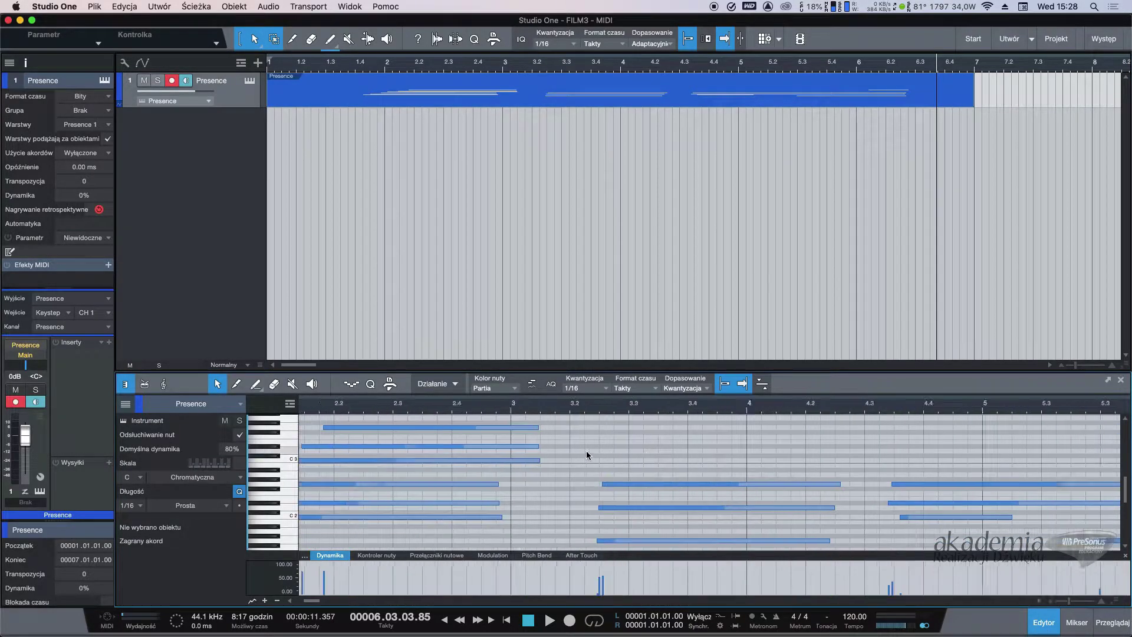
scroll(434, 439, left, 3)
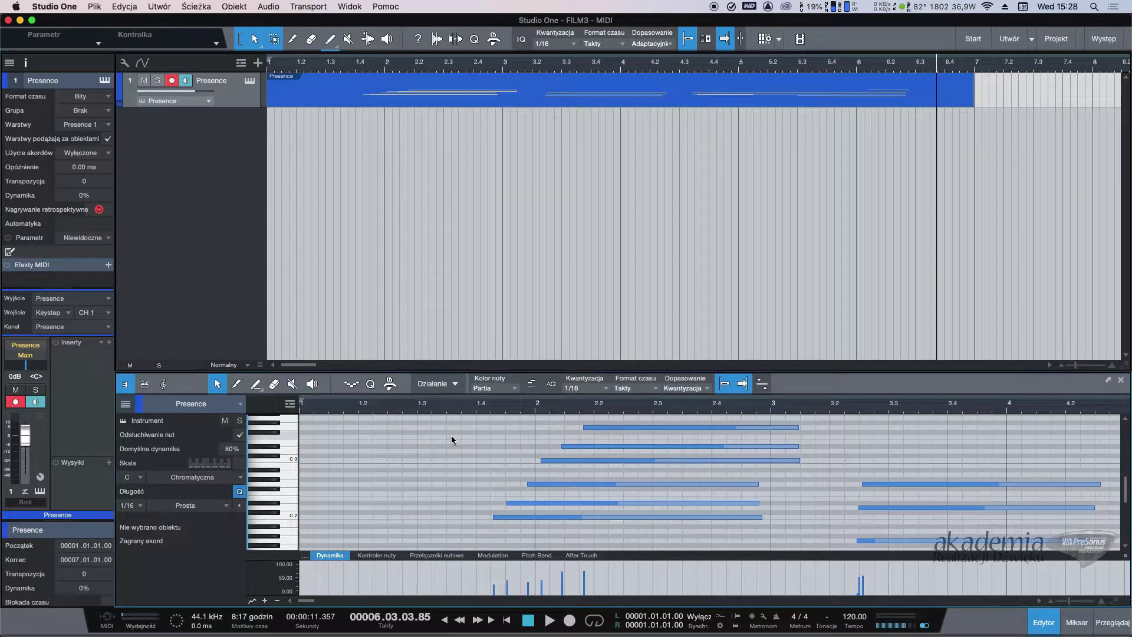
key(comma)
key(space)
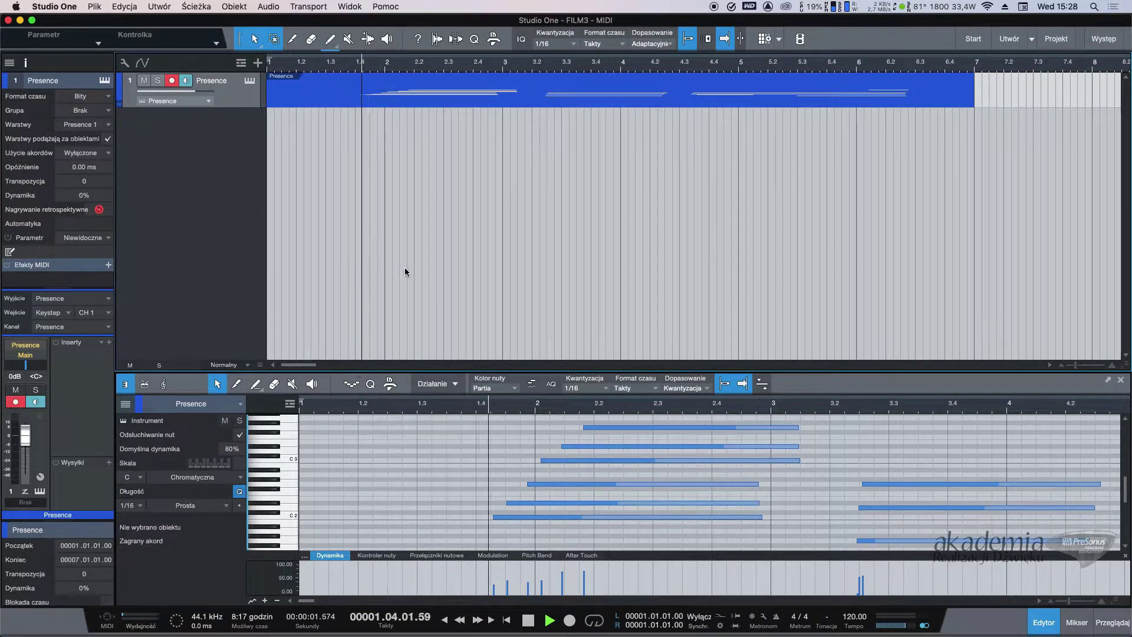
key(space)
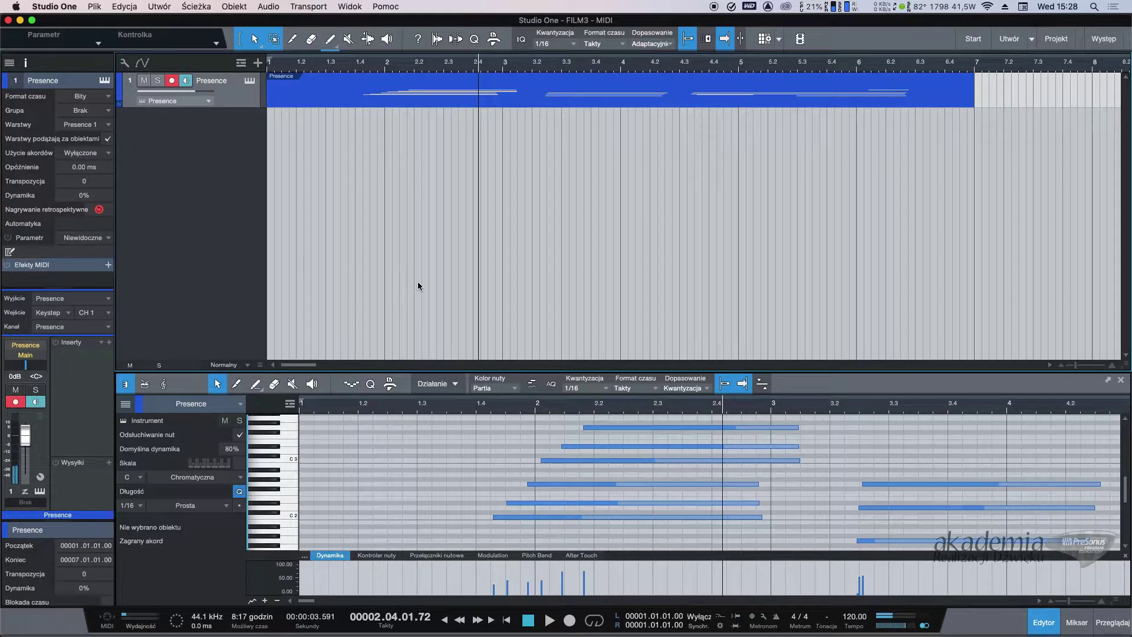
Step: Move the G 3 note in bar 2 to start at 00002.02.01.00, and return playback to the song start
click(631, 427)
drag(639, 429, 639, 428)
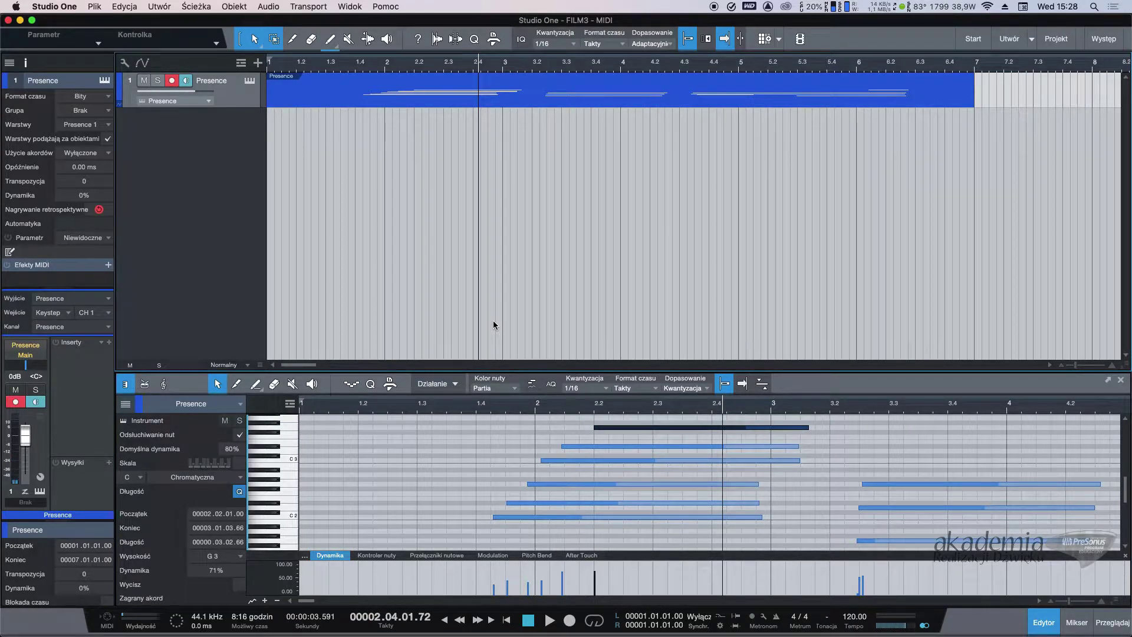
key(comma)
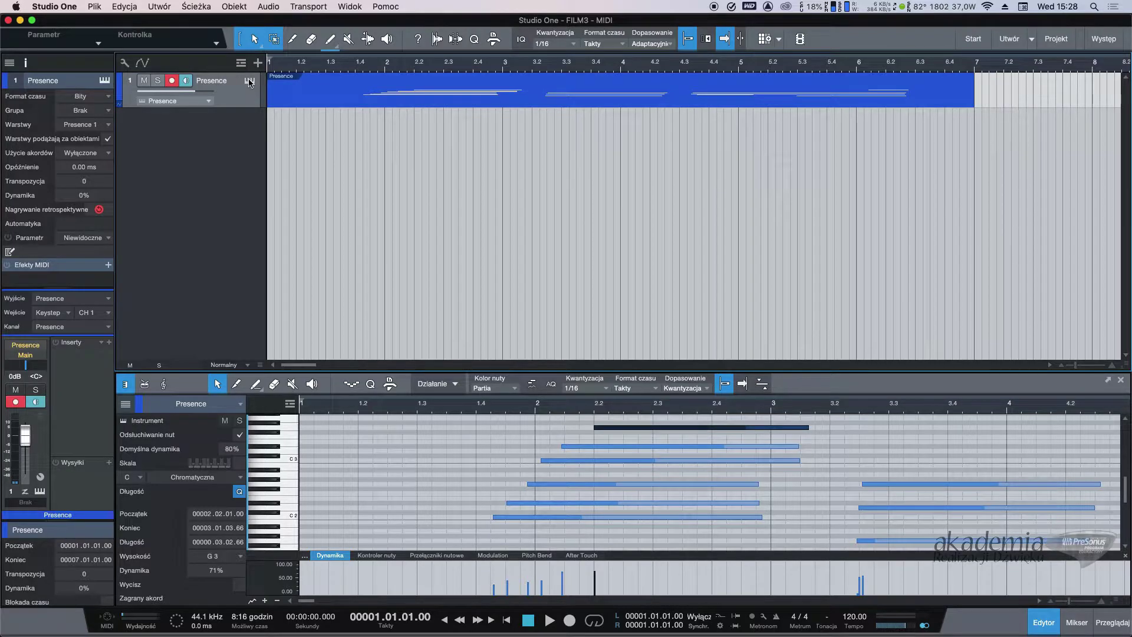
Step: Try the 10 Violas Legato sound in Presence, and load Full Legato Strings from the Artist Instruments strings
click(249, 81)
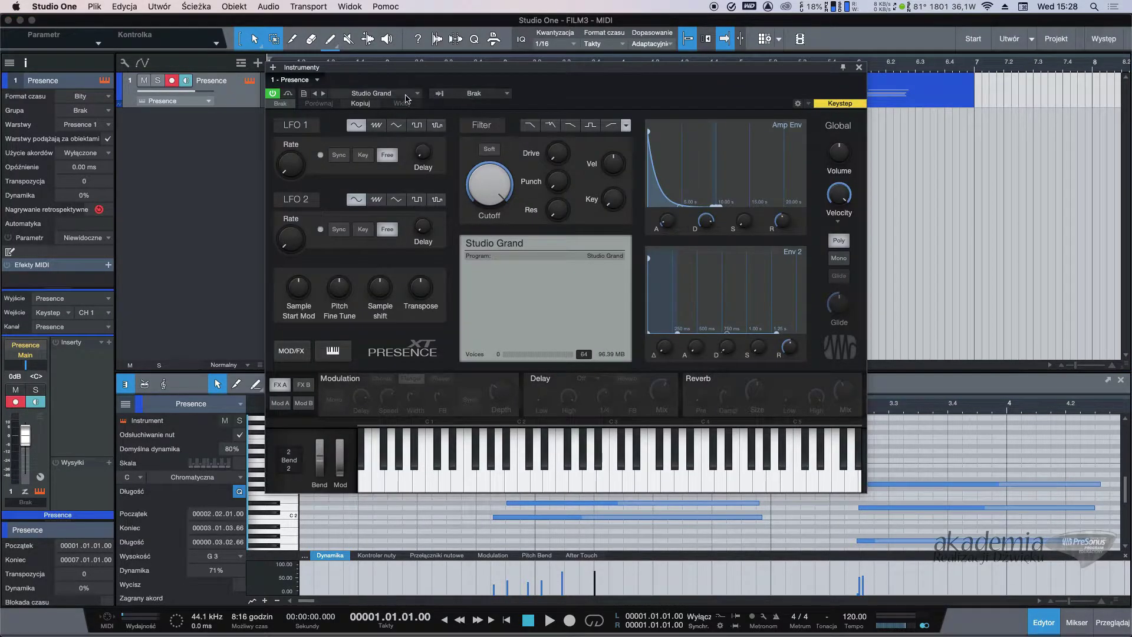
click(405, 95)
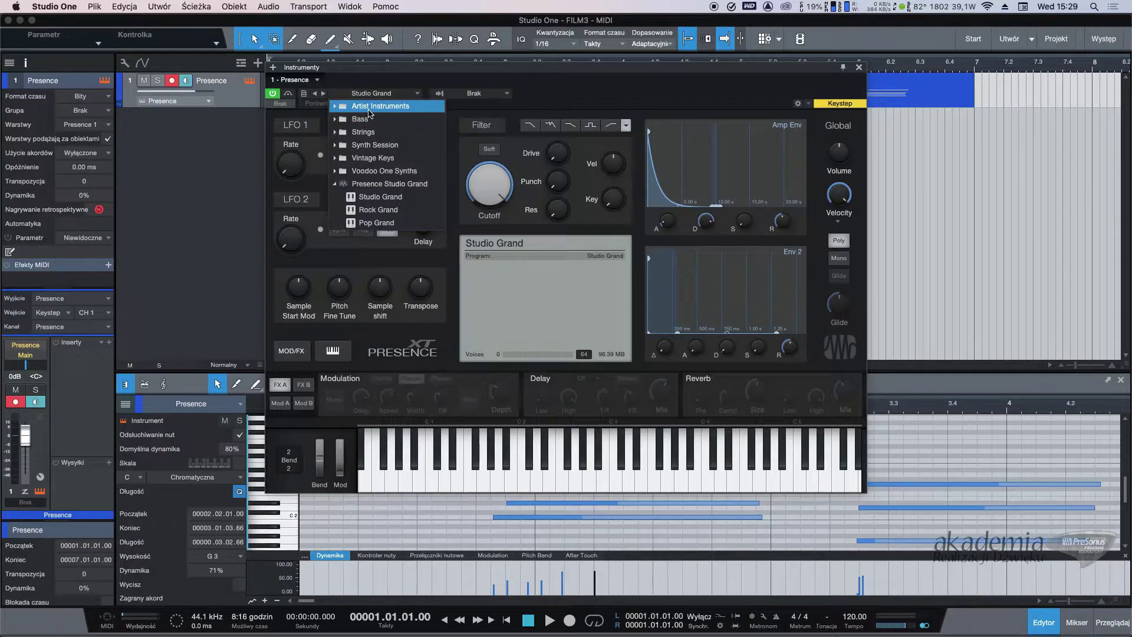
click(369, 108)
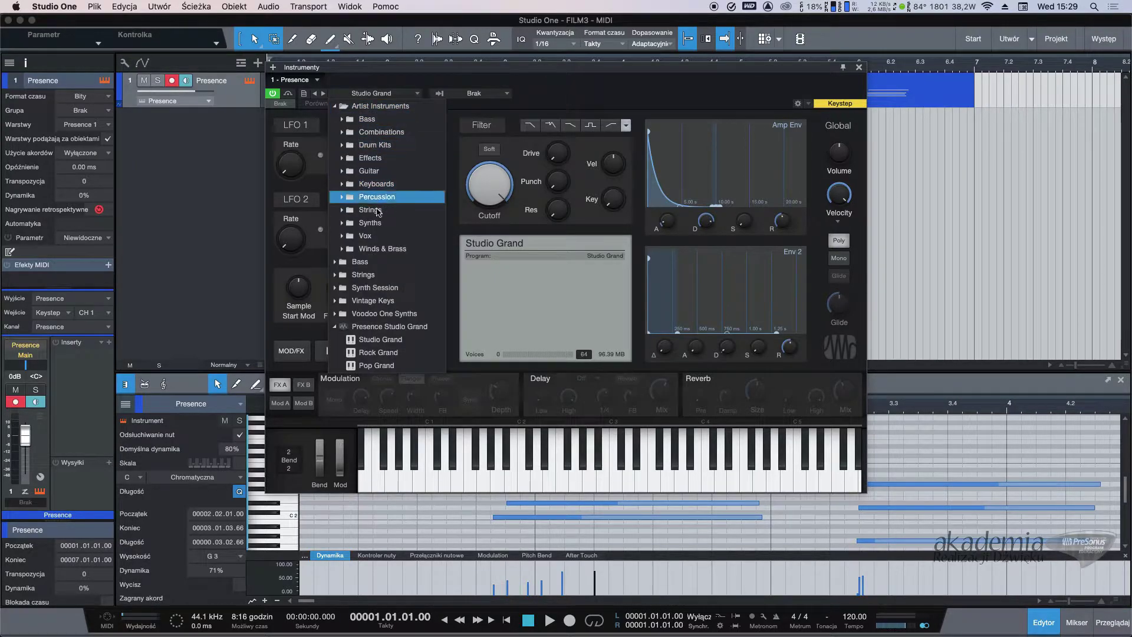
click(379, 211)
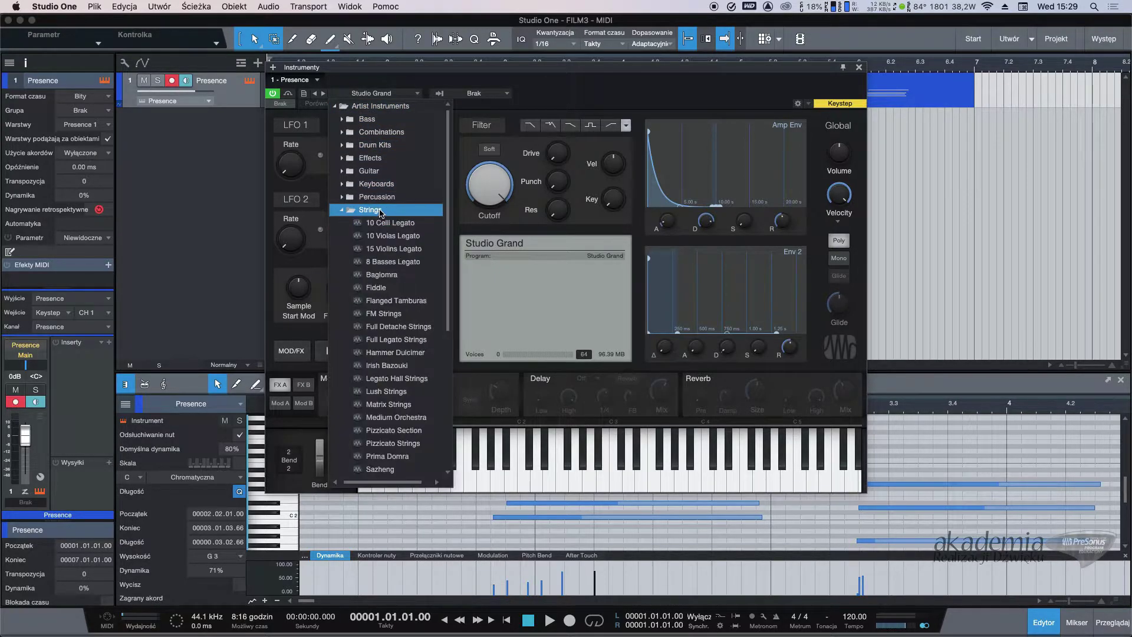
click(399, 236)
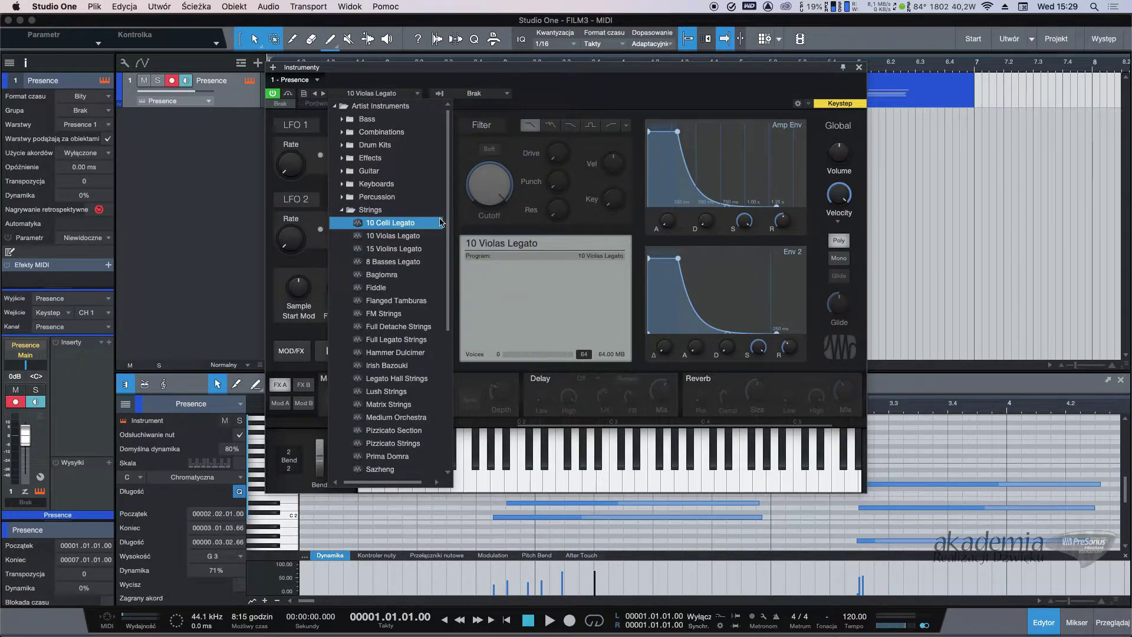
click(430, 340)
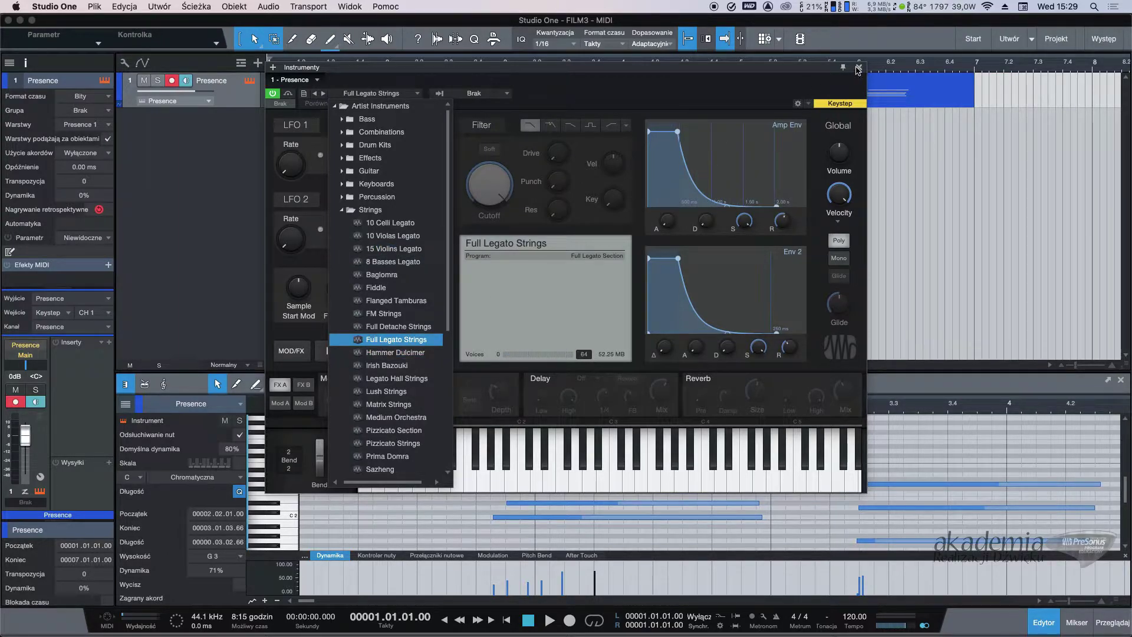
Step: Close the instrument window, play the part with the strings sound, and lower the Presence track's volume to -5.8
click(857, 70)
click(859, 68)
key(space)
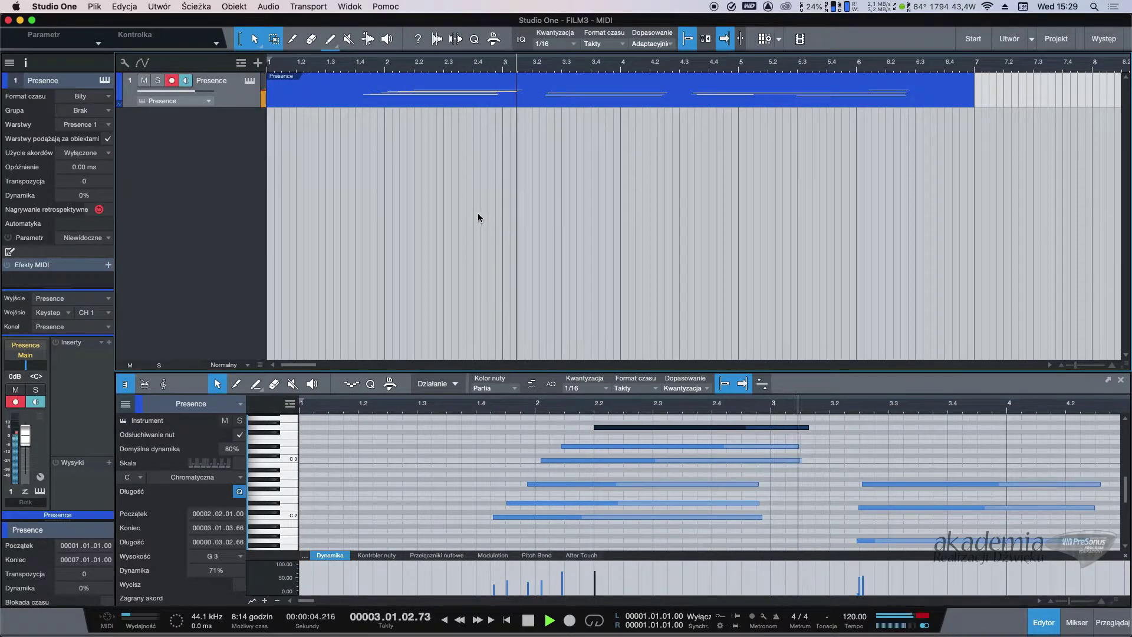
drag(190, 92, 186, 95)
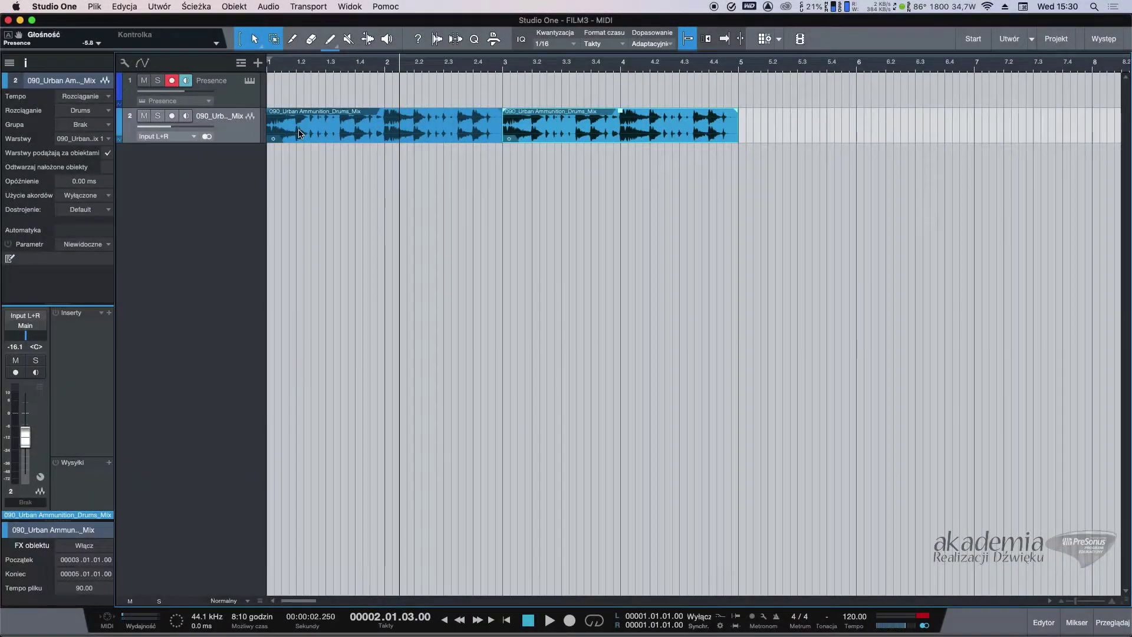
Step: Set the song tempo to 90, and loop playback over both Urban Ammunition drum clips from bar 1 to bar 5
click(300, 132)
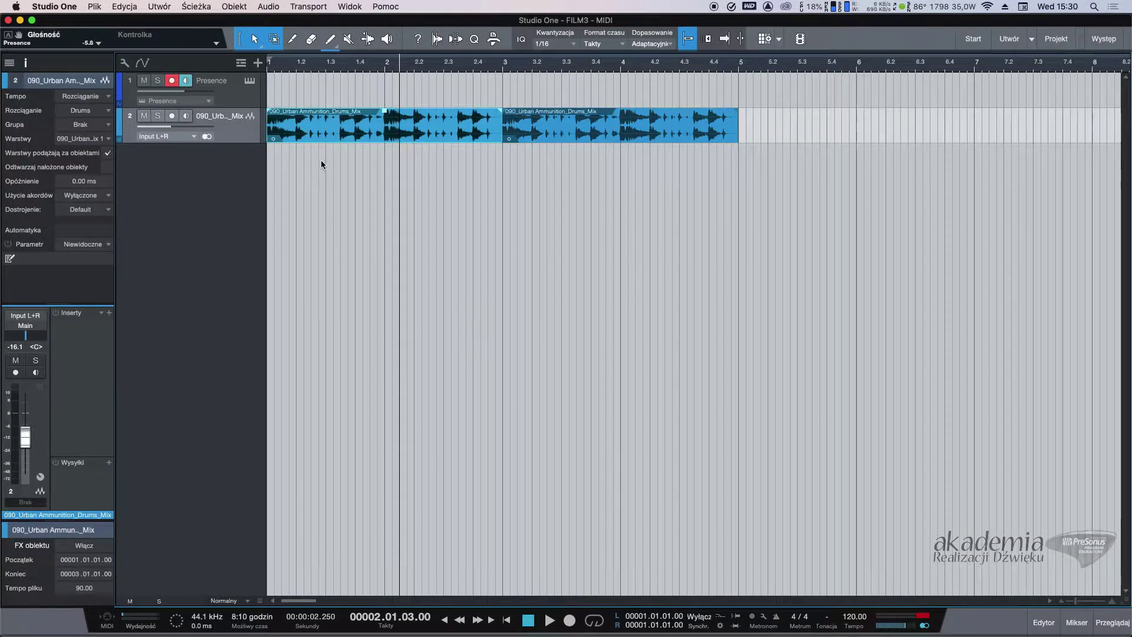
click(271, 63)
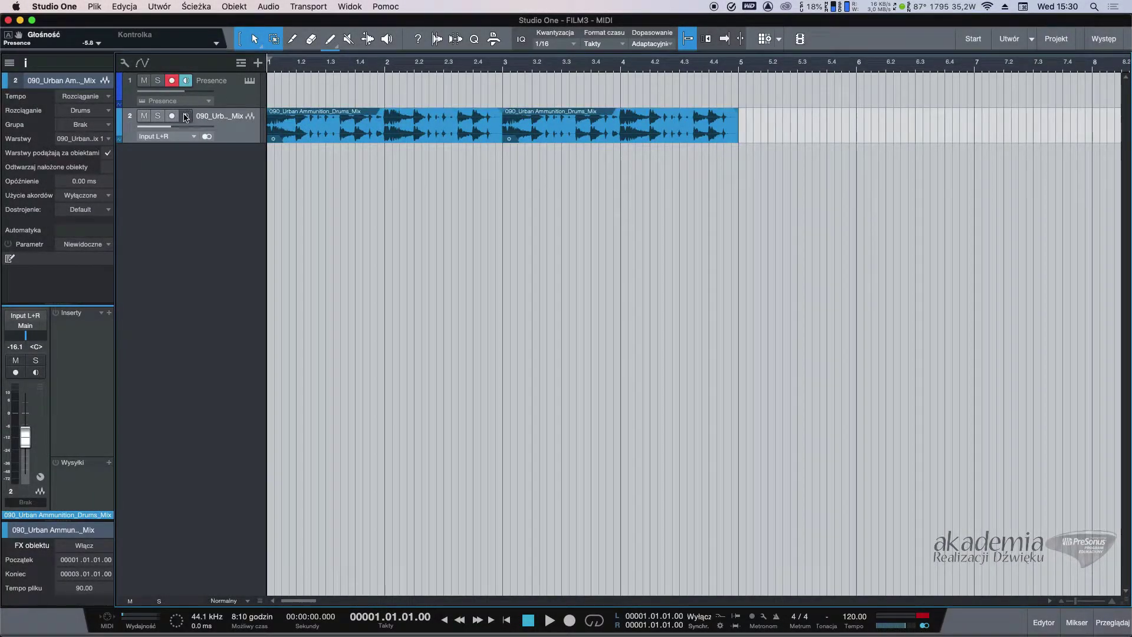
double_click(855, 614)
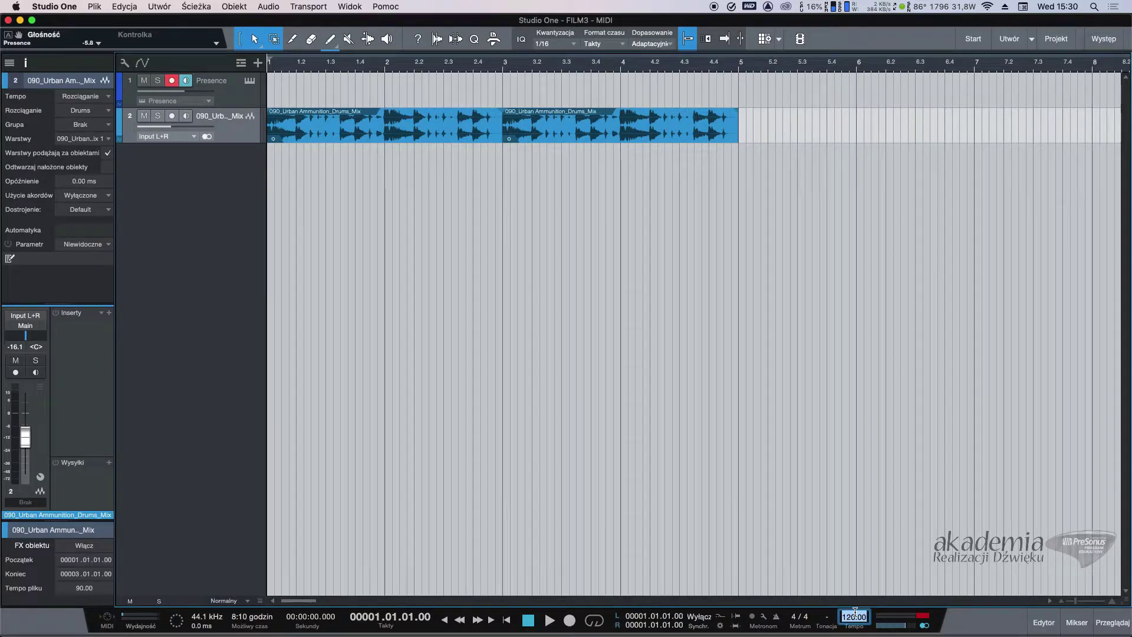
text(90)
key(Return)
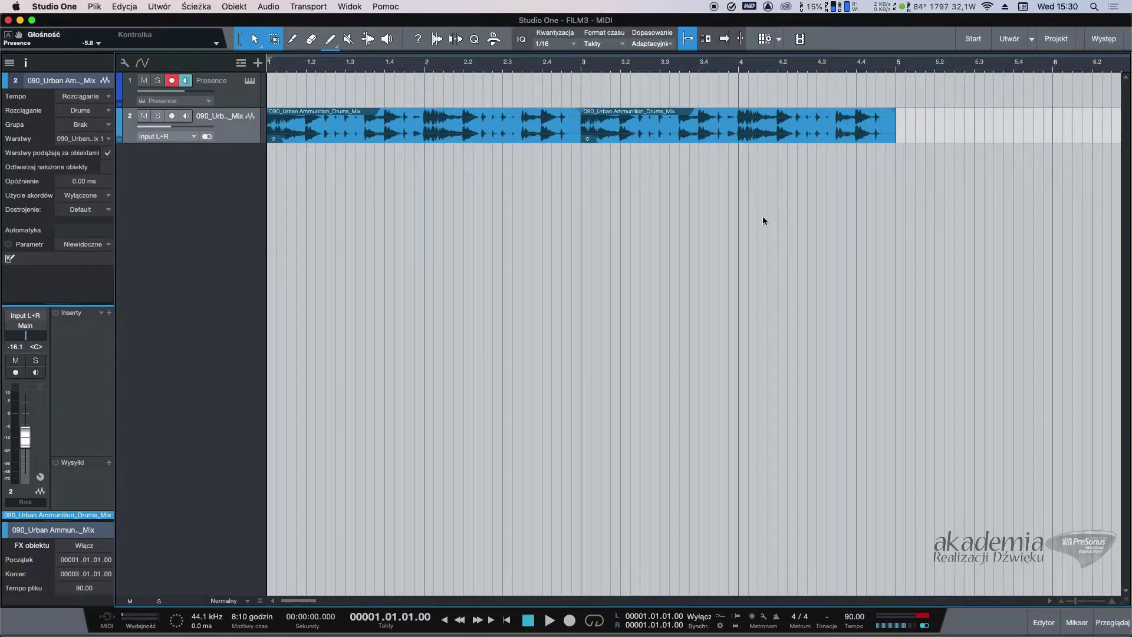
drag(887, 215, 375, 131)
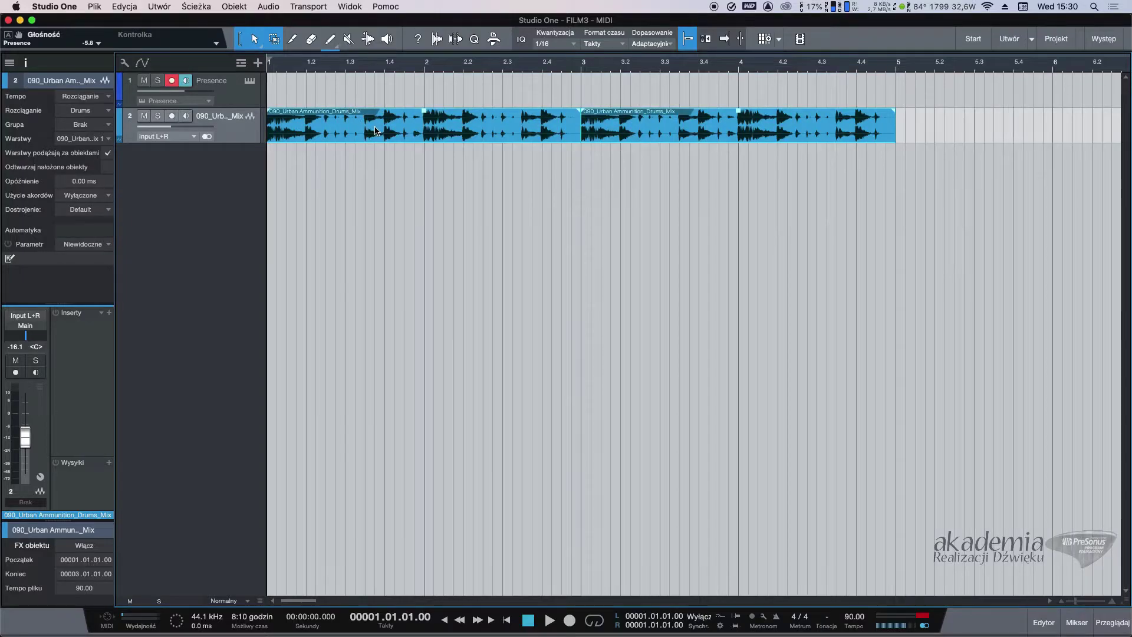
key(p)
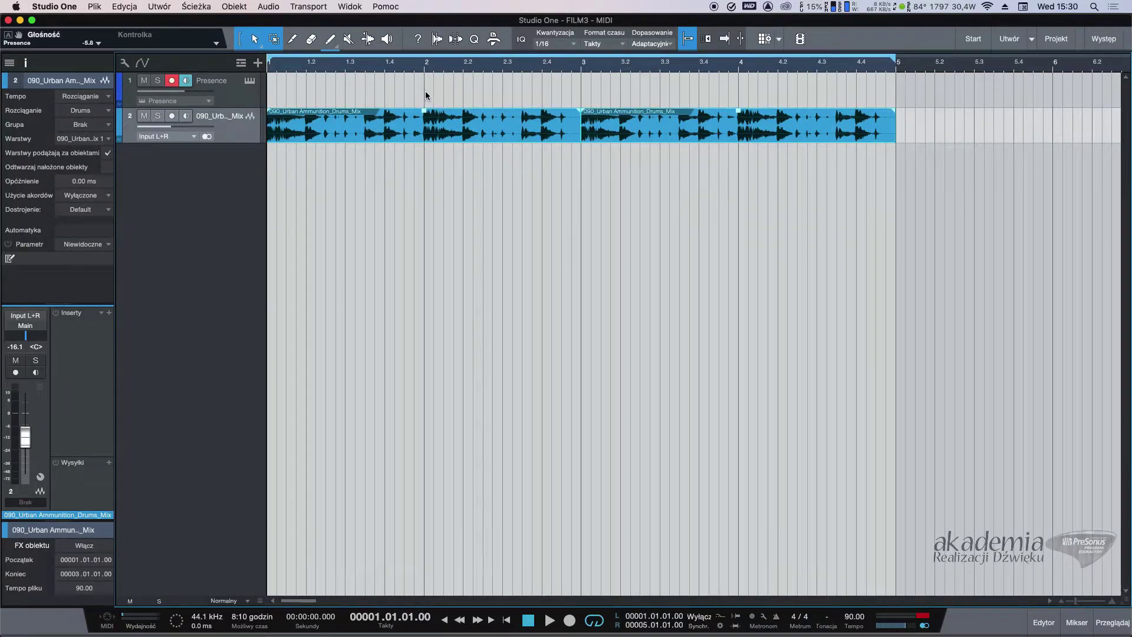
Step: Load Bass Finger Full from Presence's Contemporary Bass Finger sounds, and close the instrument window
click(250, 82)
click(371, 93)
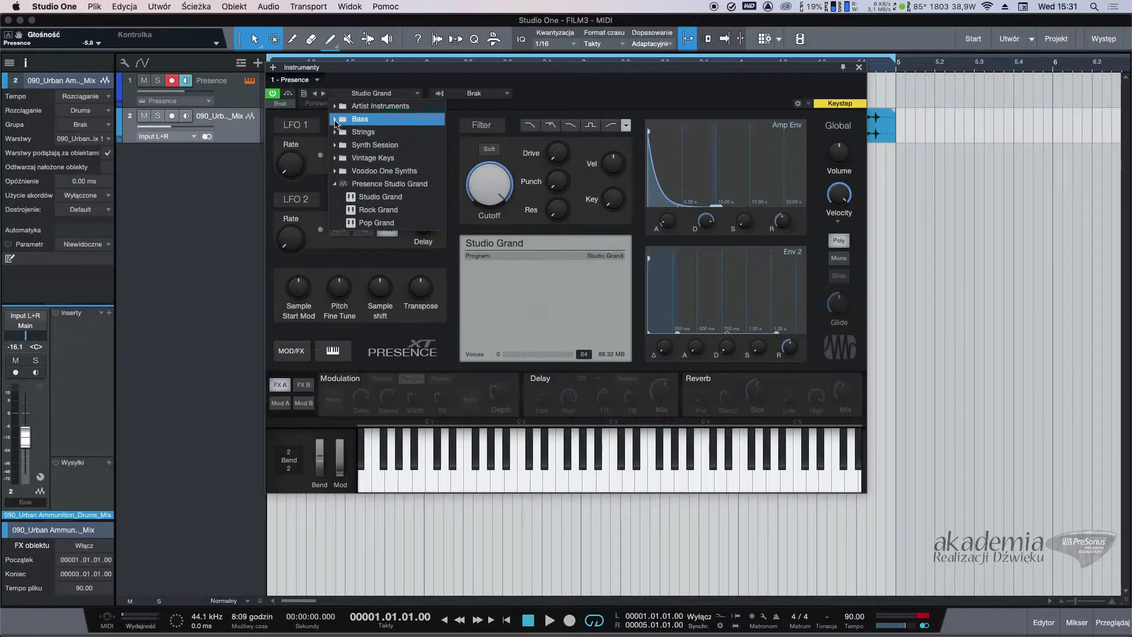
click(335, 120)
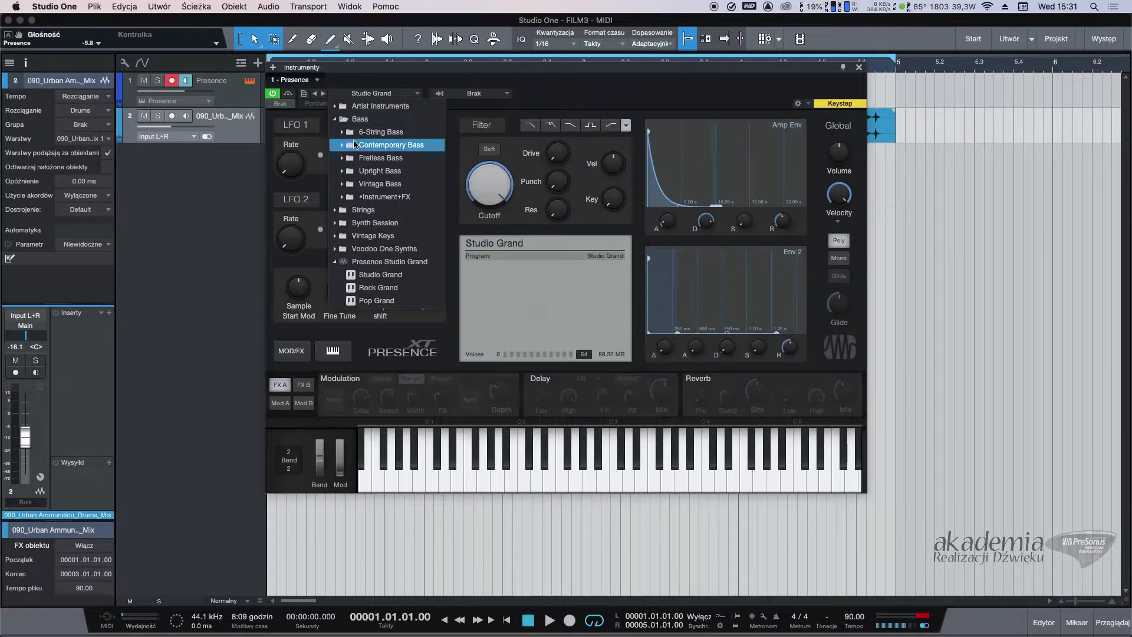
click(354, 145)
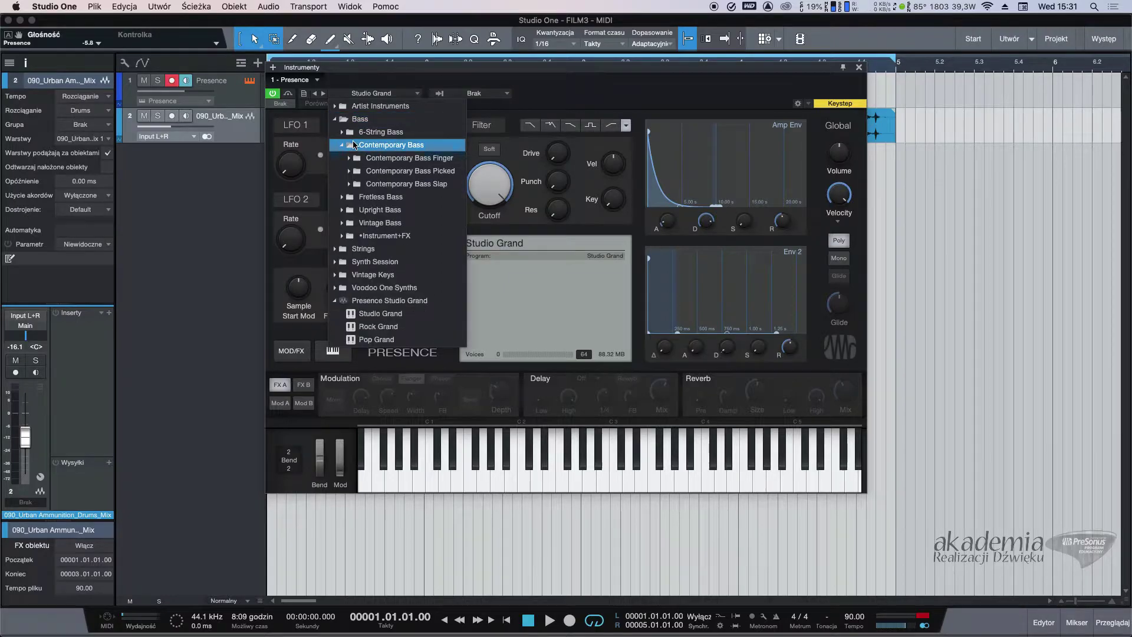
click(424, 164)
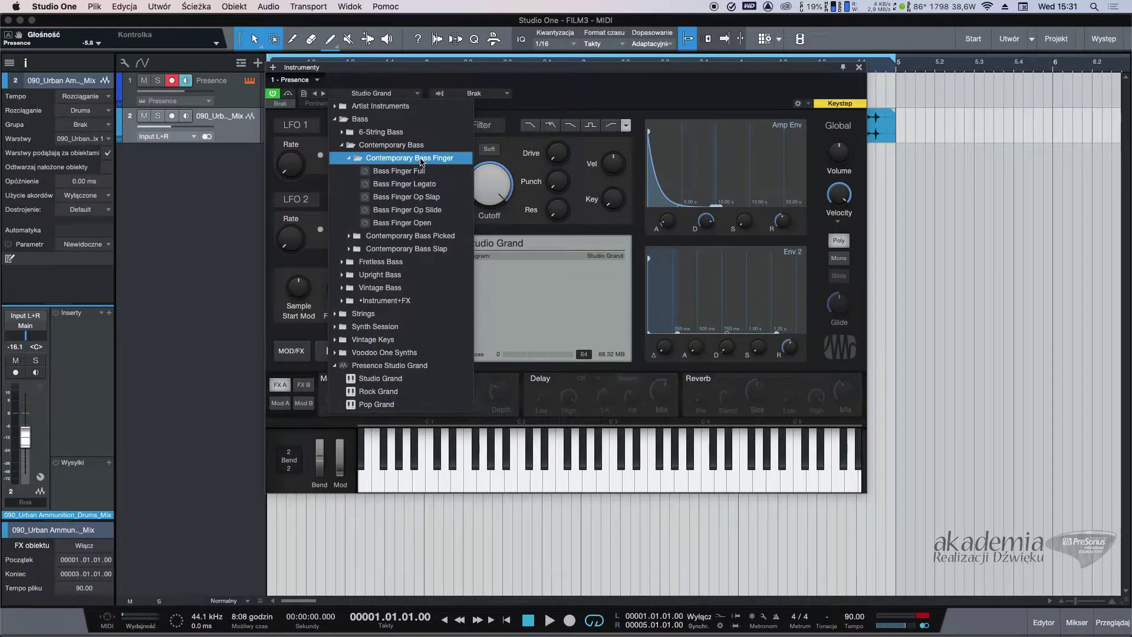
click(429, 171)
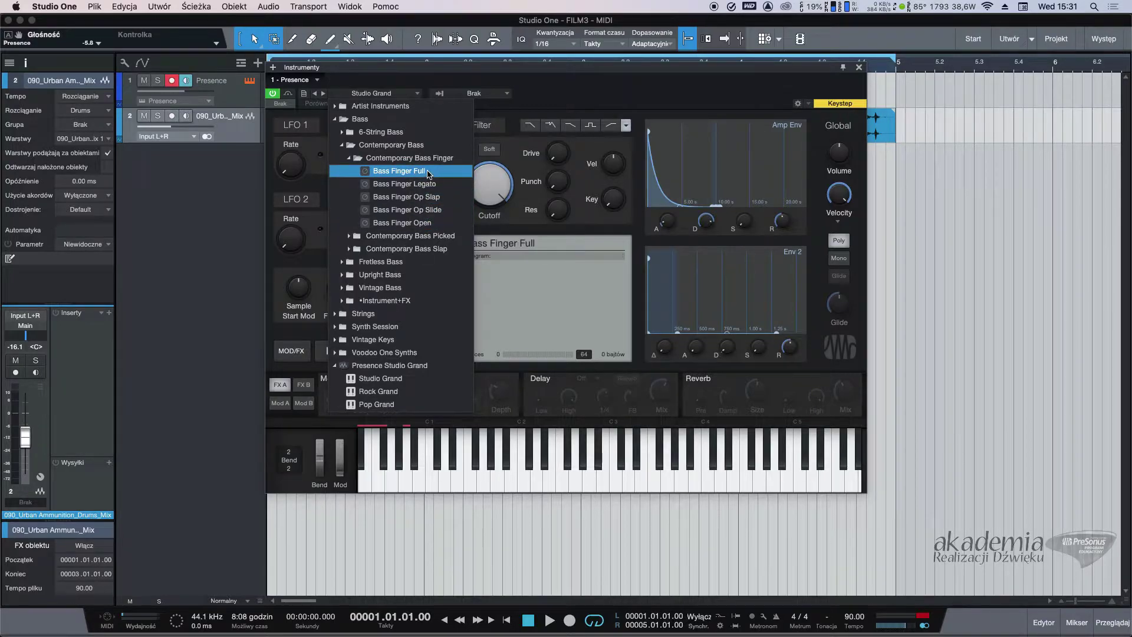
click(628, 81)
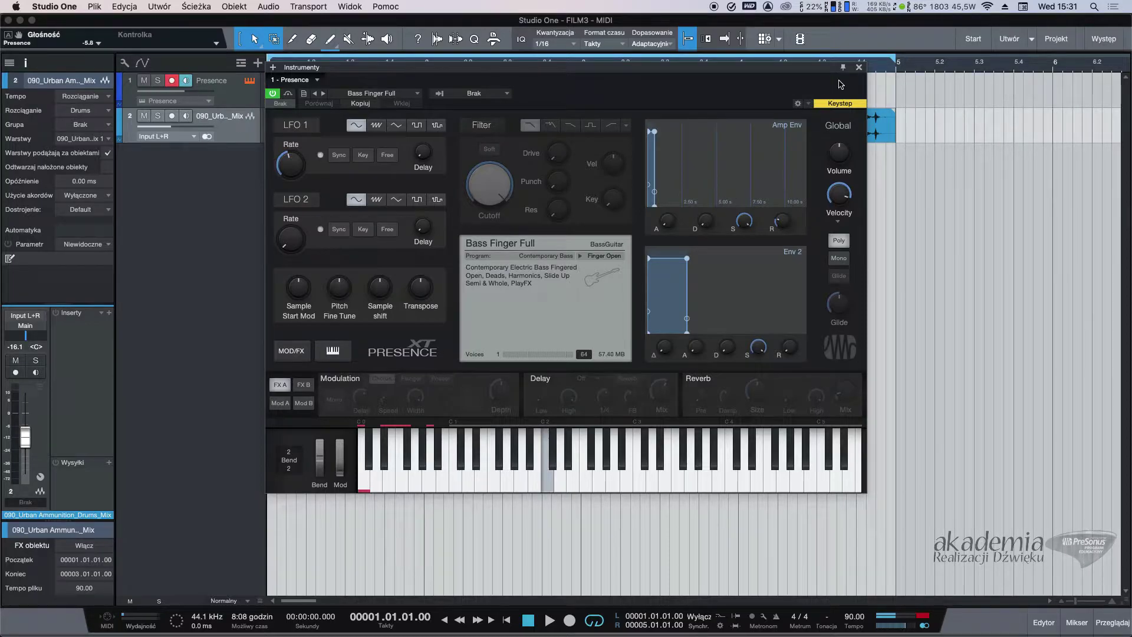
click(859, 68)
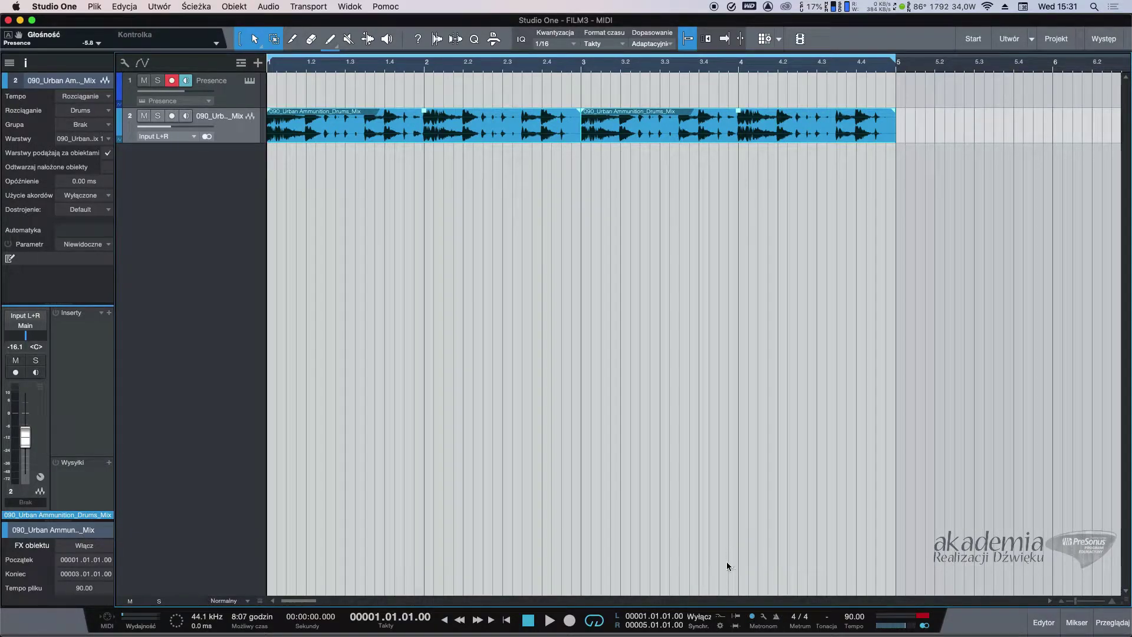
Step: Show the recording options, set loop recording to record takes, and loop-record the bass part over the drums
click(720, 626)
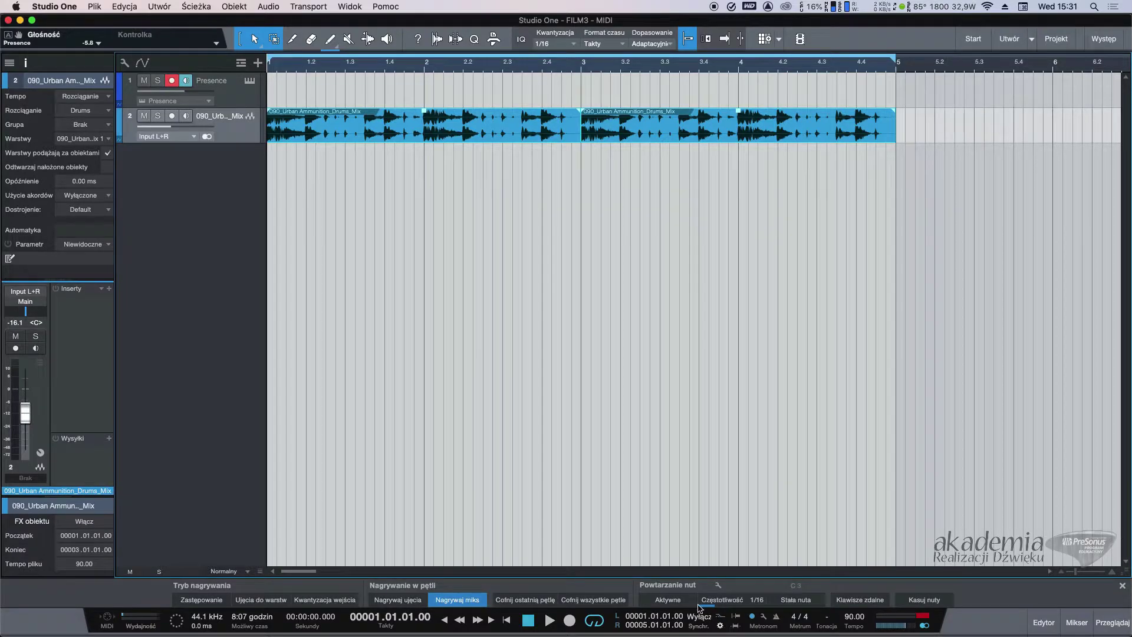
click(401, 605)
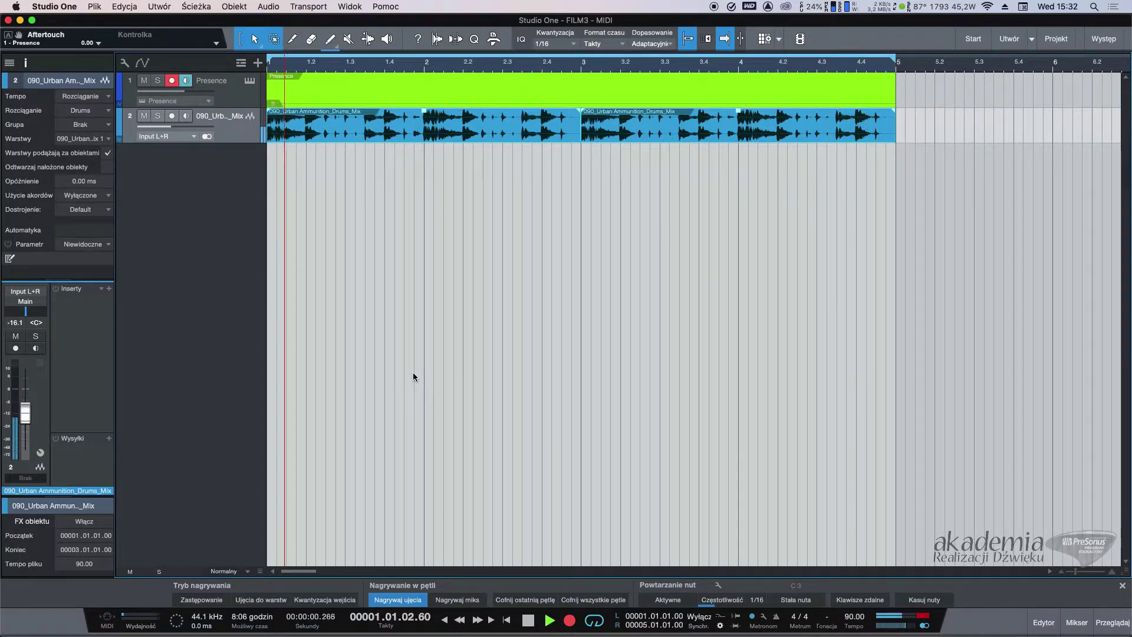
key(space)
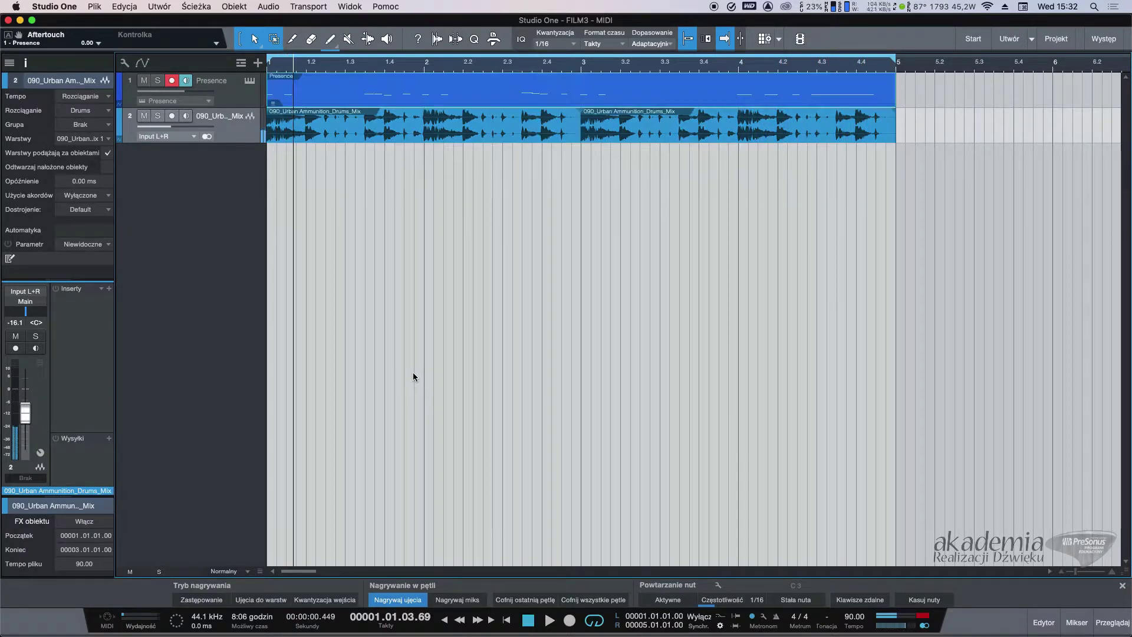
Step: Switch the recorded bass part to take 1 (Ujęcie 1), and choose take 2 (Ujęcie 2)
click(276, 105)
click(304, 121)
click(279, 109)
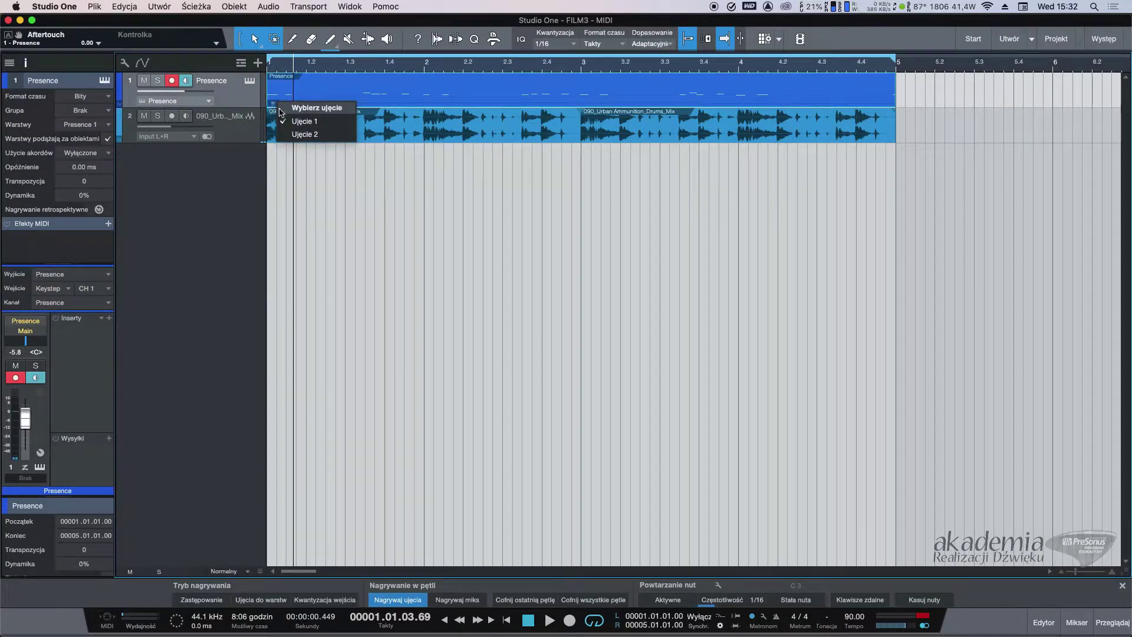
click(304, 133)
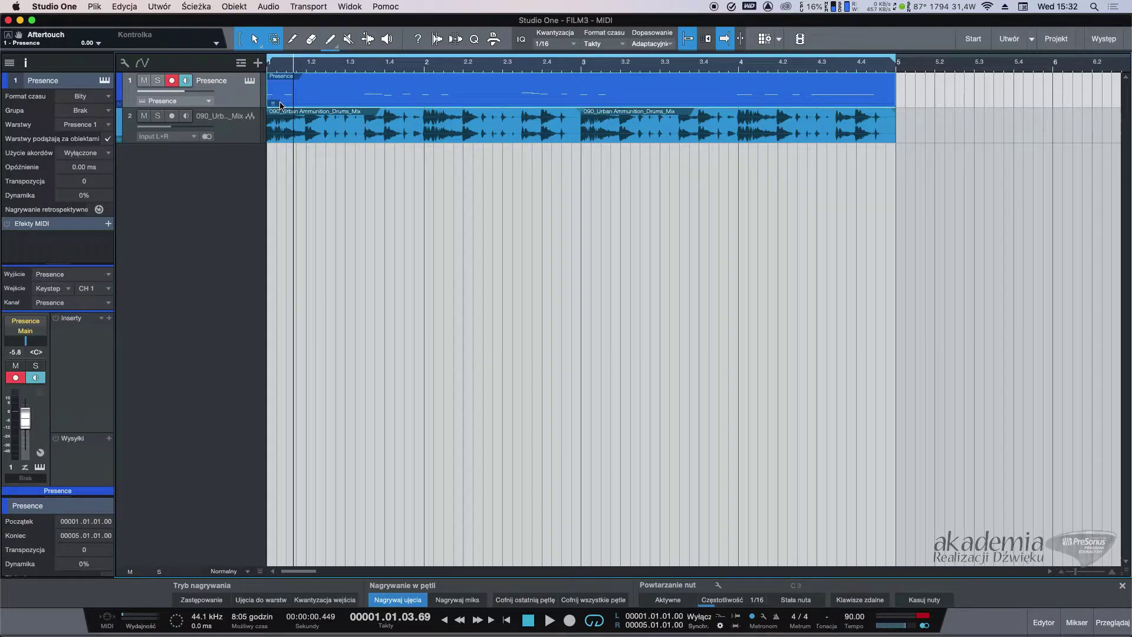
Step: Set loop recording to the mix mode, and replace the recorded takes with a newly loop-recorded bass part
click(457, 599)
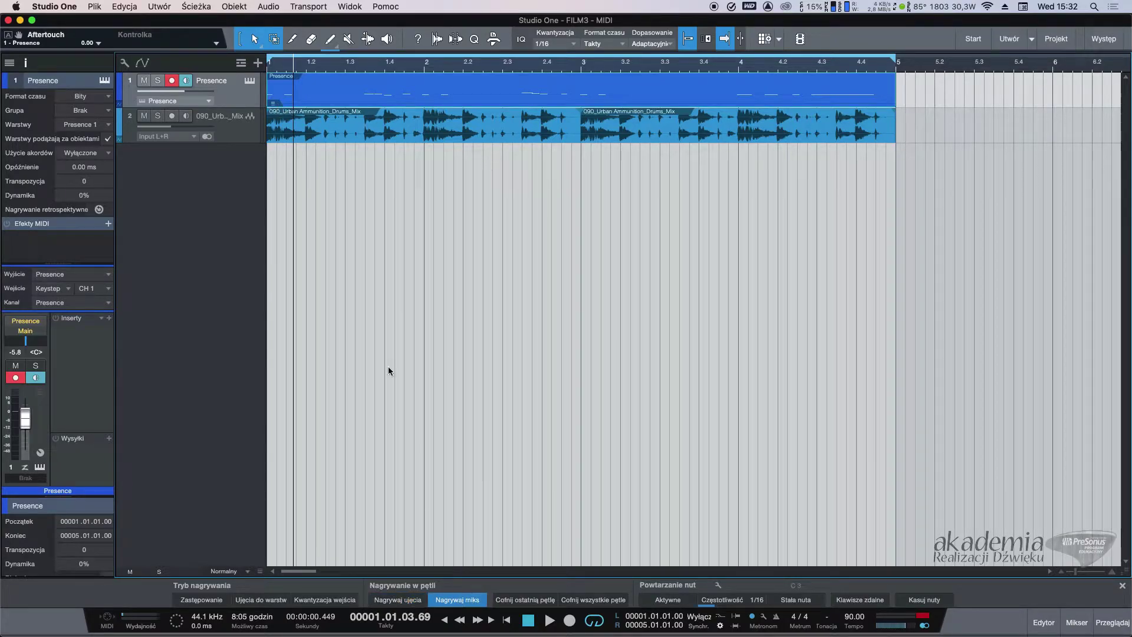
key(Delete)
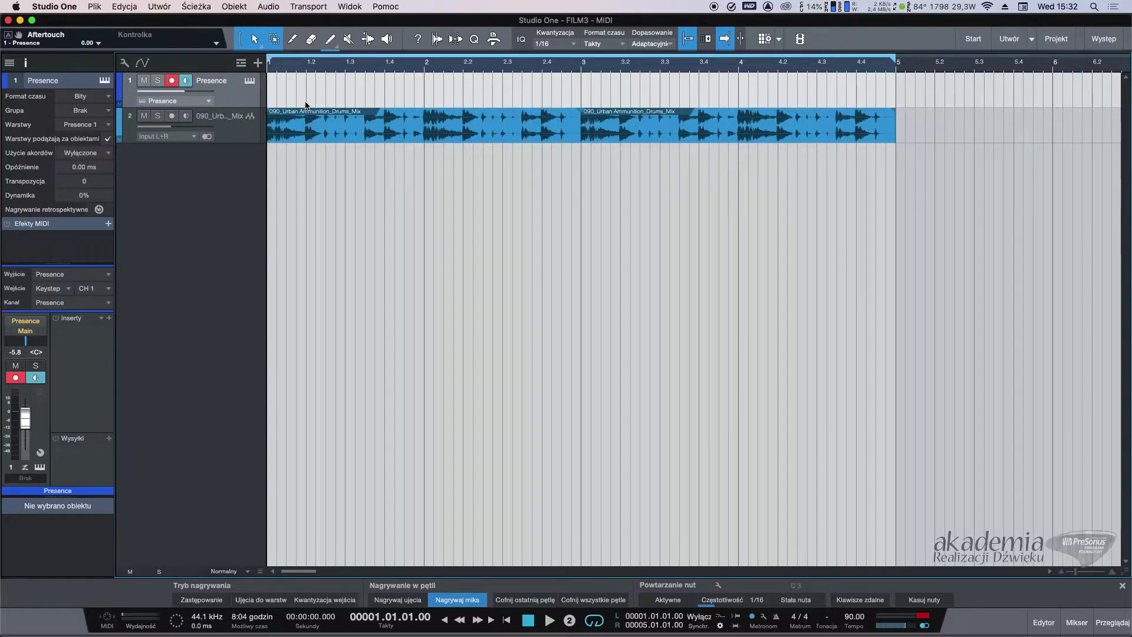
key(KP_Multiply)
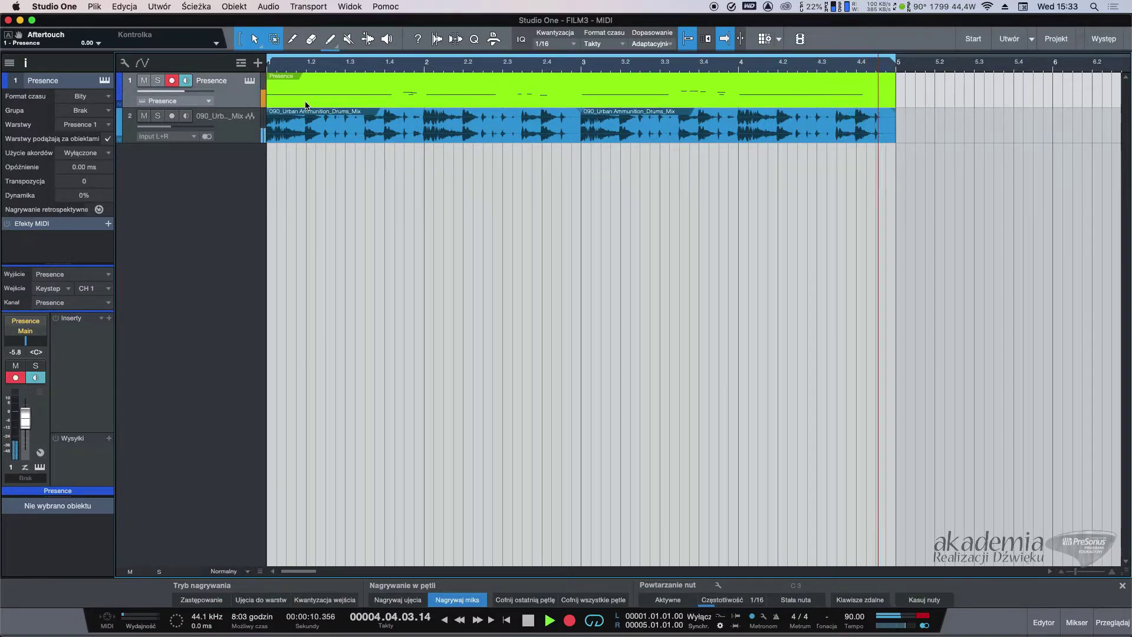
key(space)
Step: Open the recorded bass part in the note editor to examine its notes, and delete the part
double_click(327, 102)
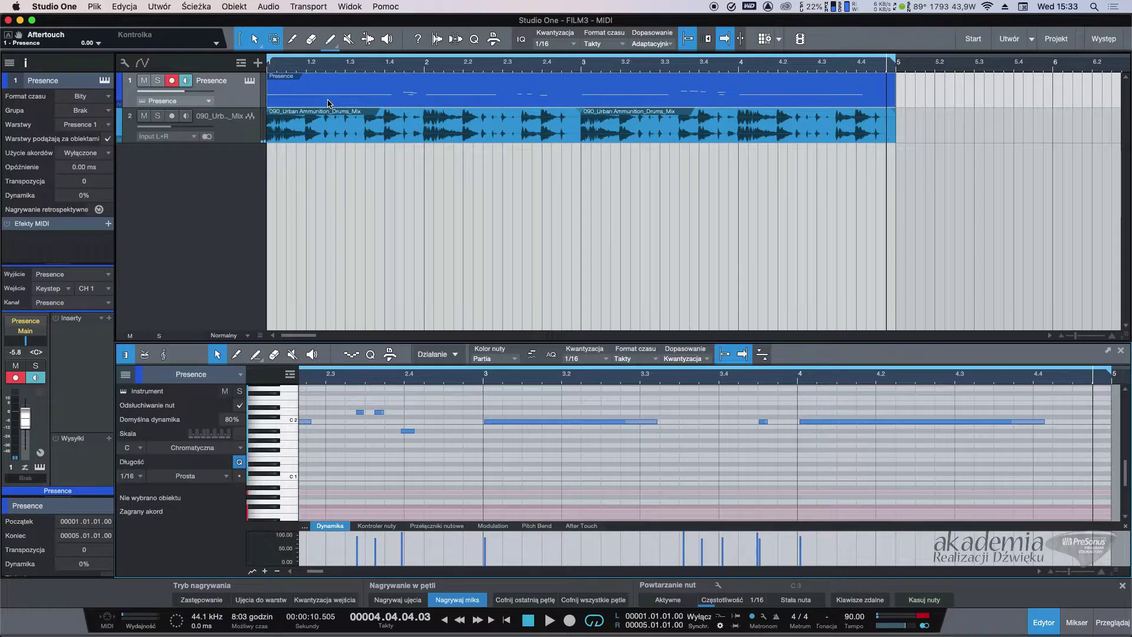
scroll(436, 442, left, 5)
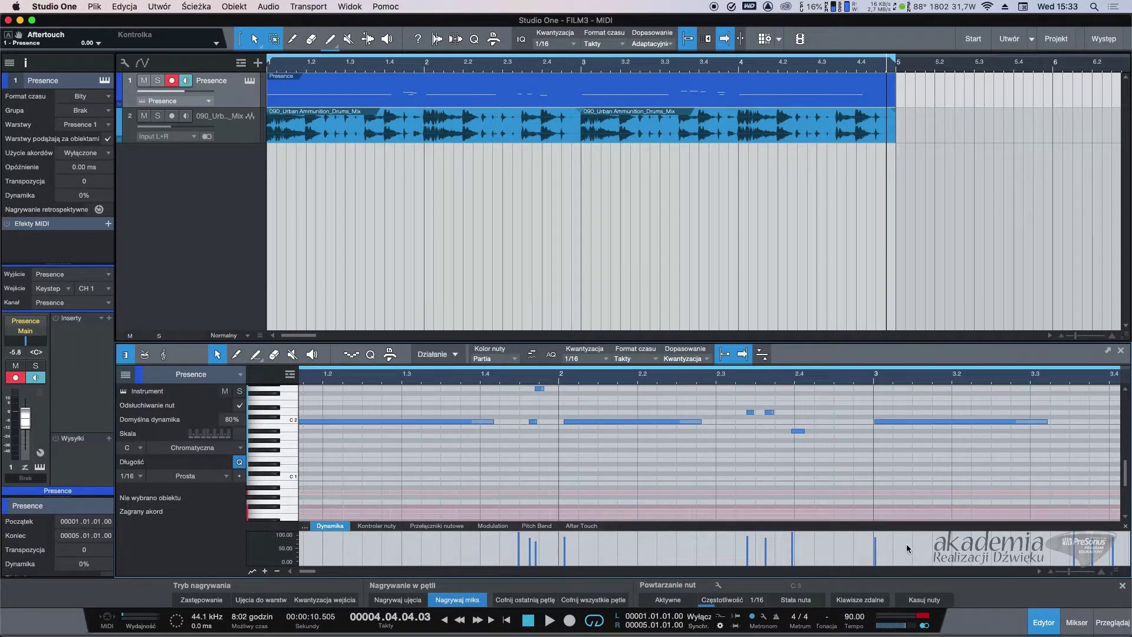
key(Delete)
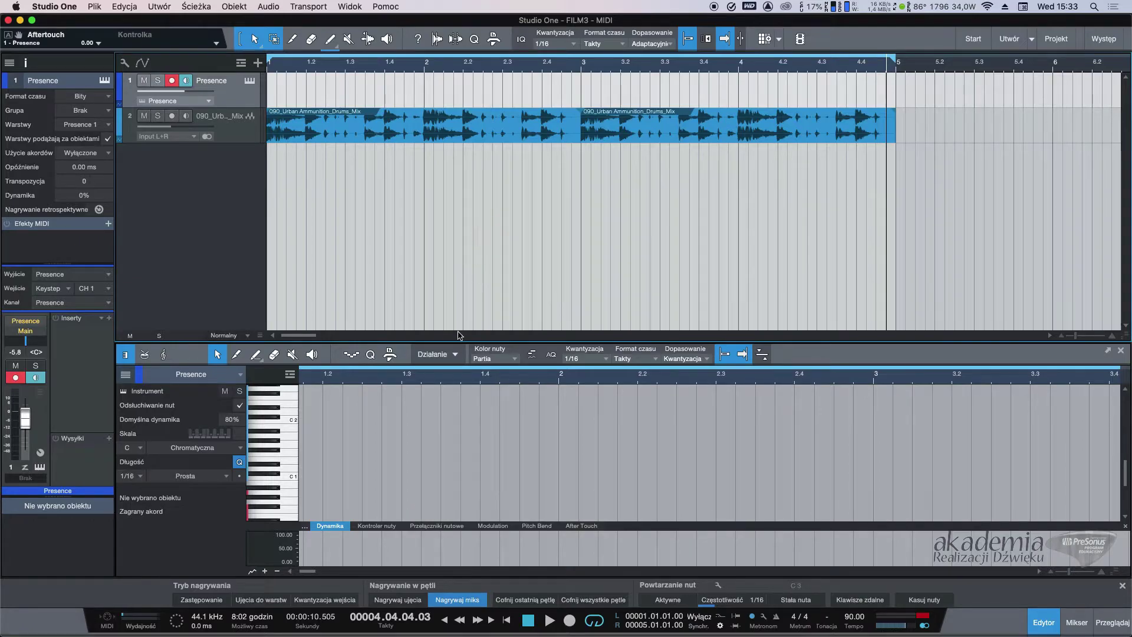
Step: Turn on input quantization for recording on the Presence track
click(324, 600)
click(325, 600)
click(324, 599)
click(521, 40)
click(521, 40)
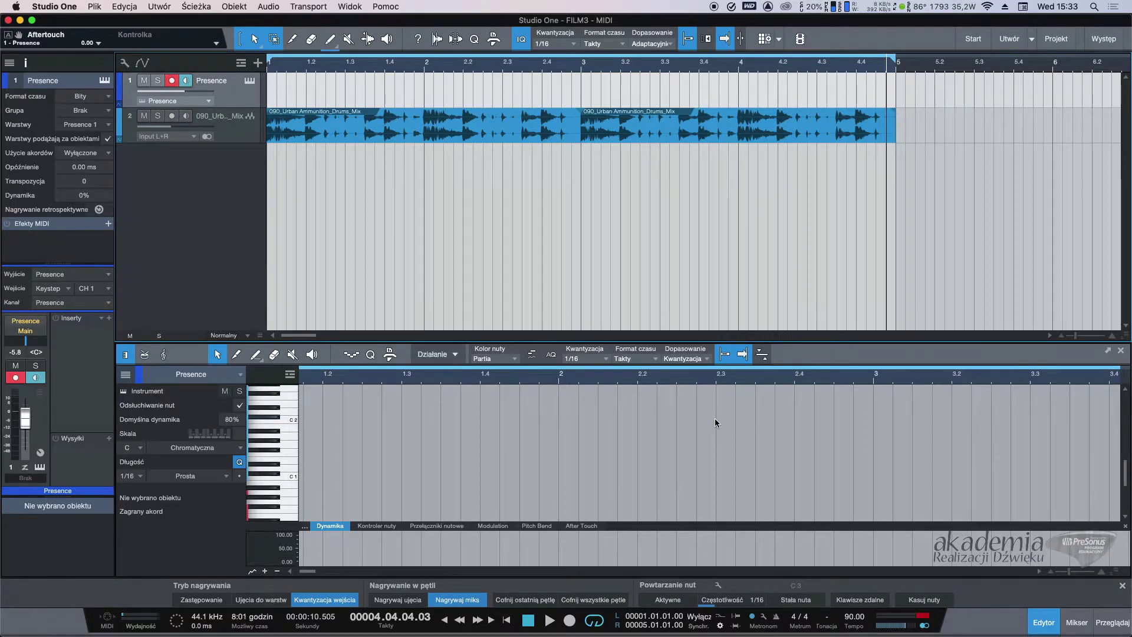
Step: Loop-record a bass part from bar 1 with input quantization, and undo the recording
key(Home)
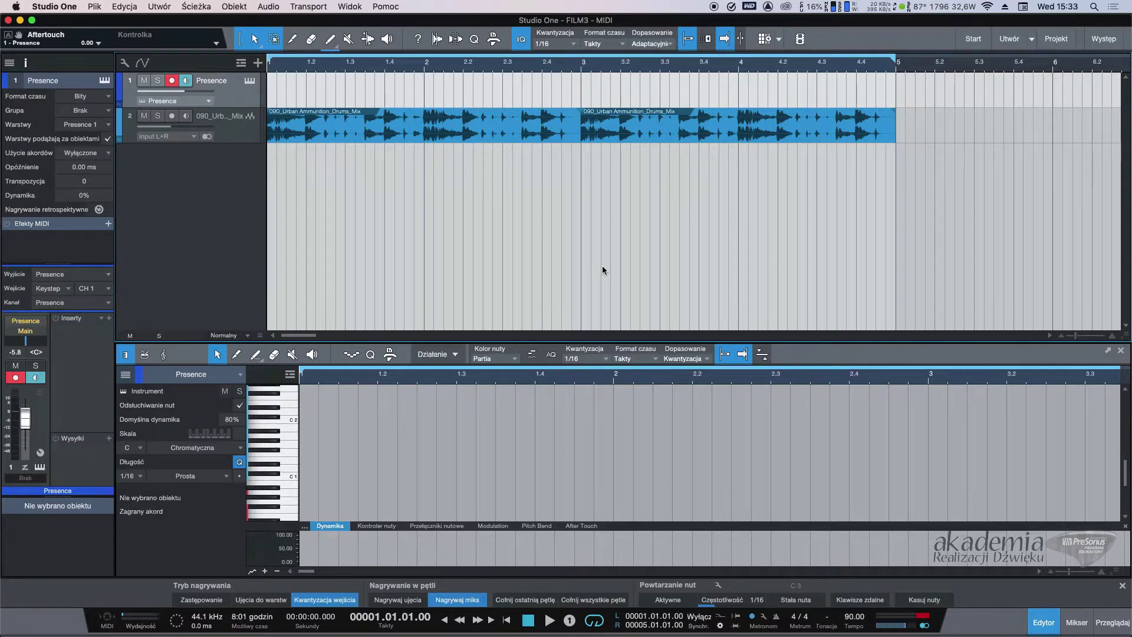
key(KP_Multiply)
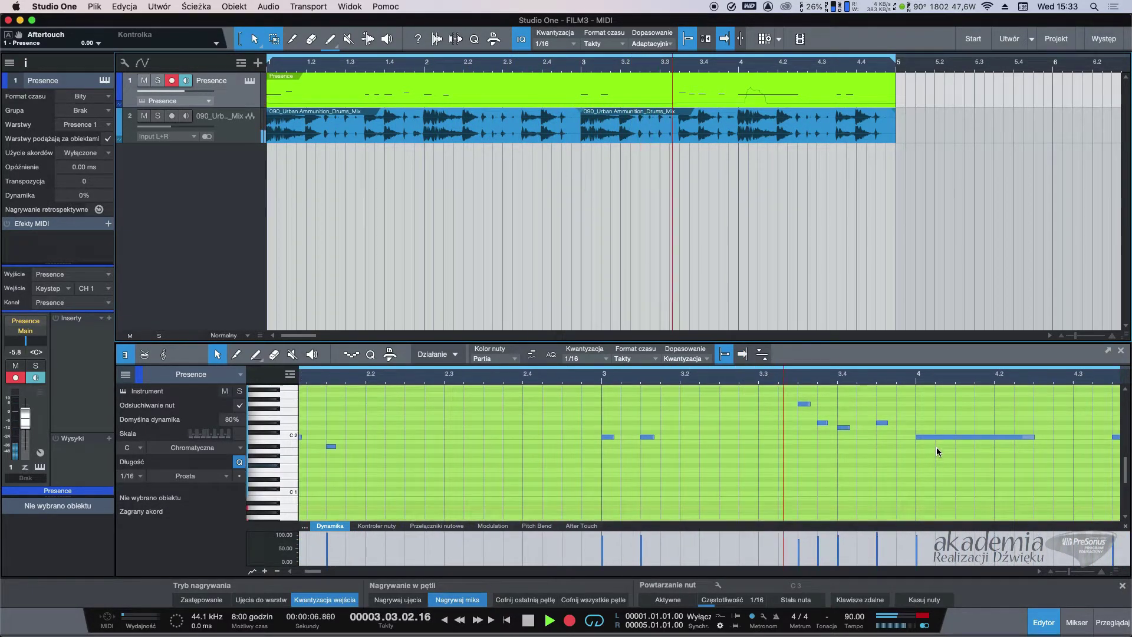
key(space)
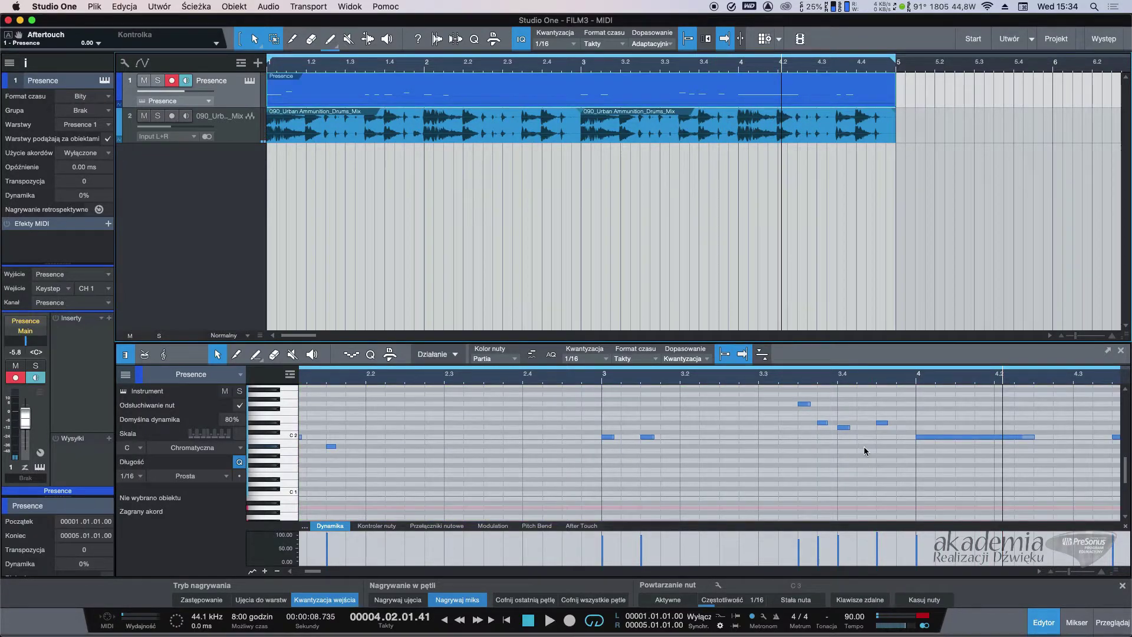
key(super+z)
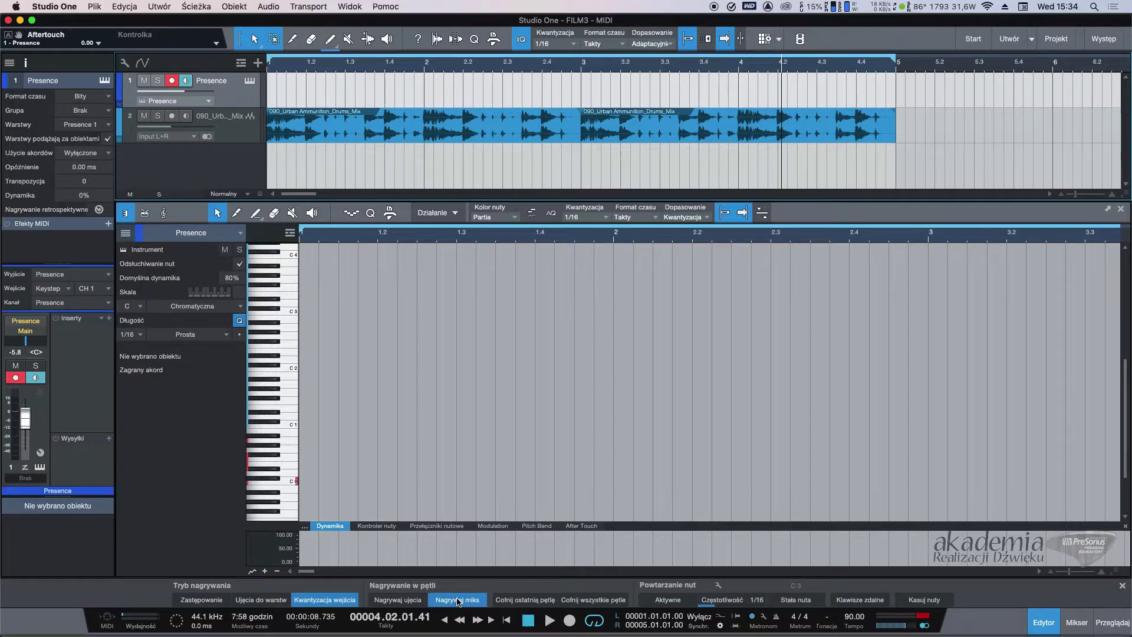
Step: Return loop recording to takes with input quantization off, and close the note editor
click(410, 600)
click(347, 601)
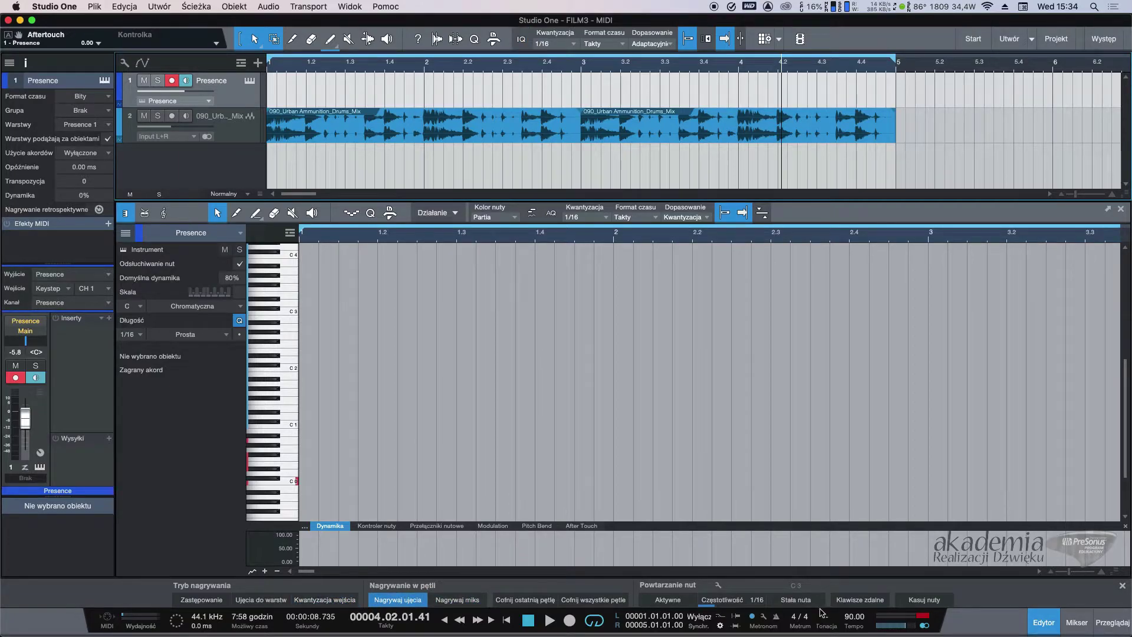
click(1044, 622)
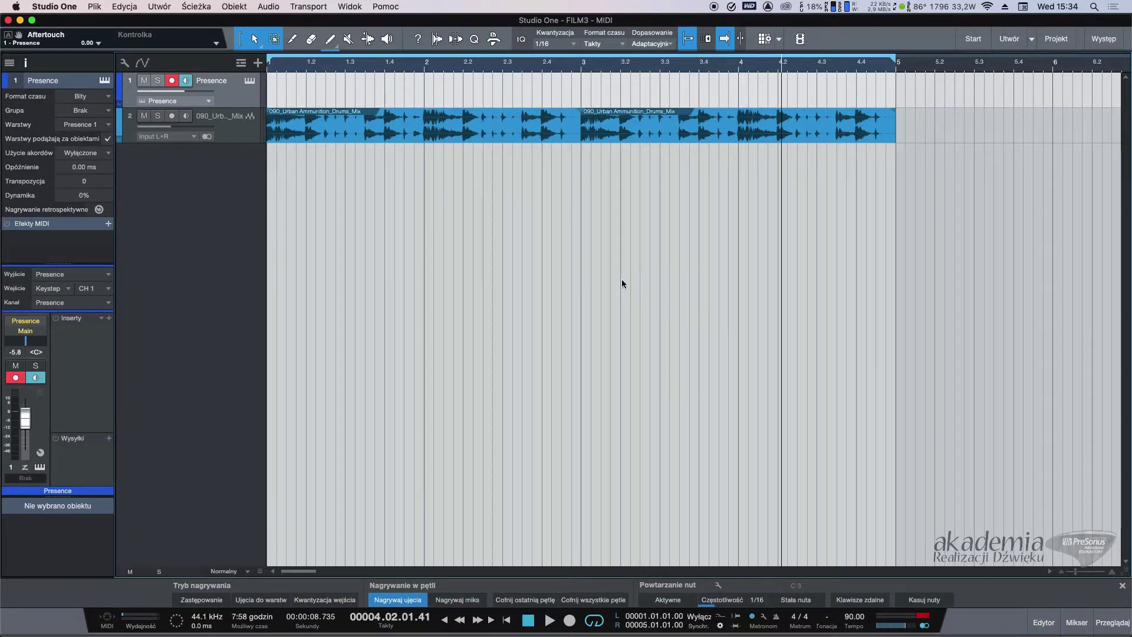
Step: Record a new bass part over the drum loop from bar 1, and play back its beginning
key(Home)
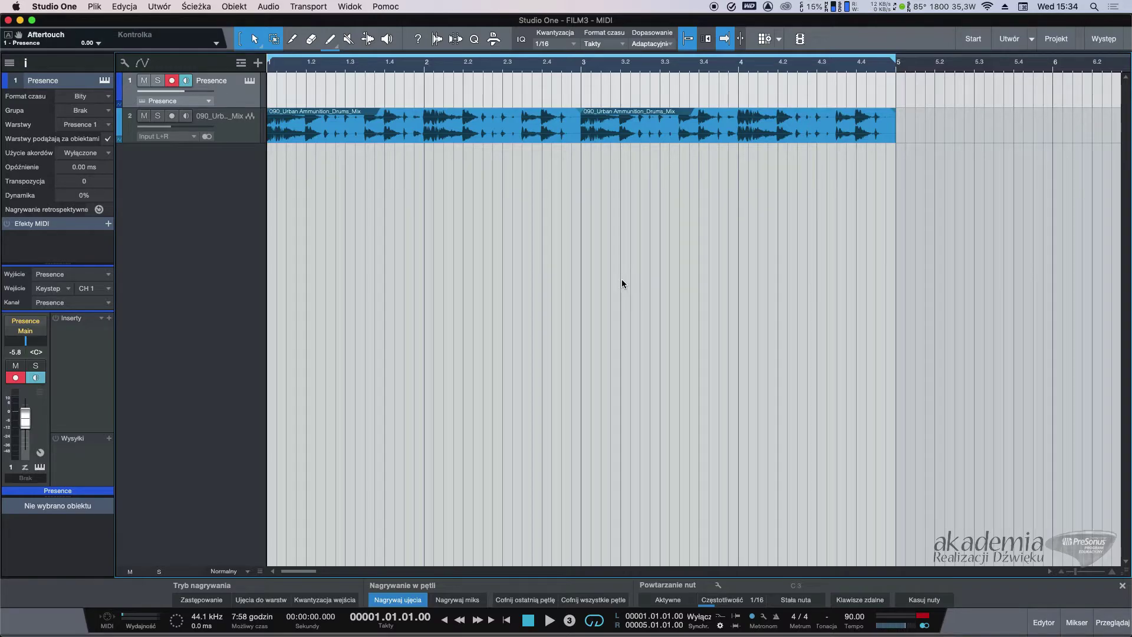
key(KP_Multiply)
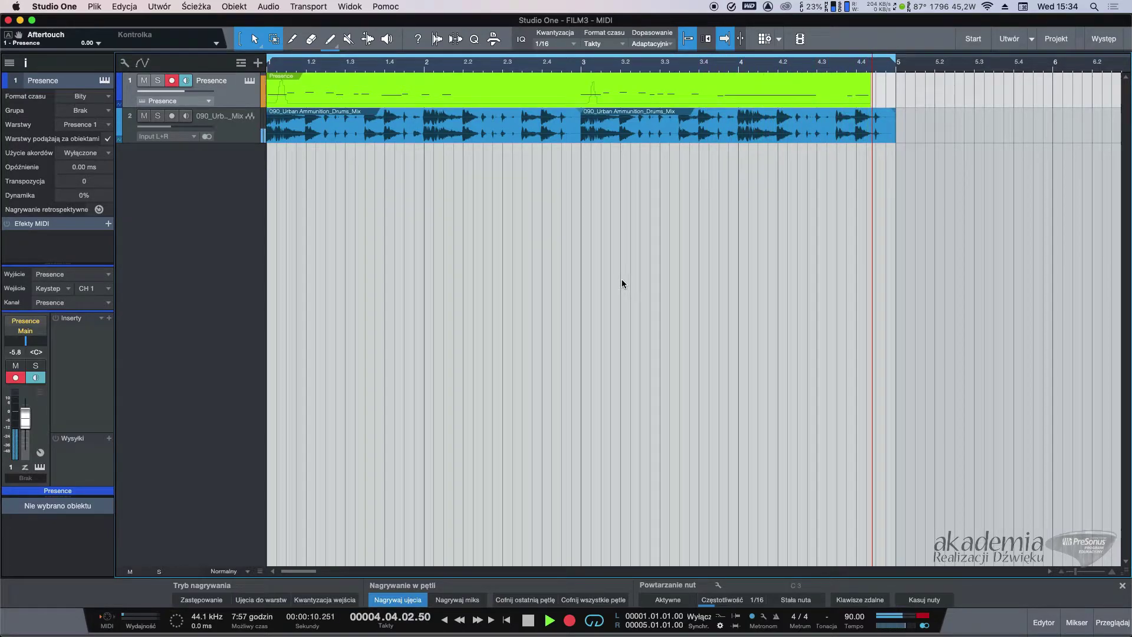
key(space)
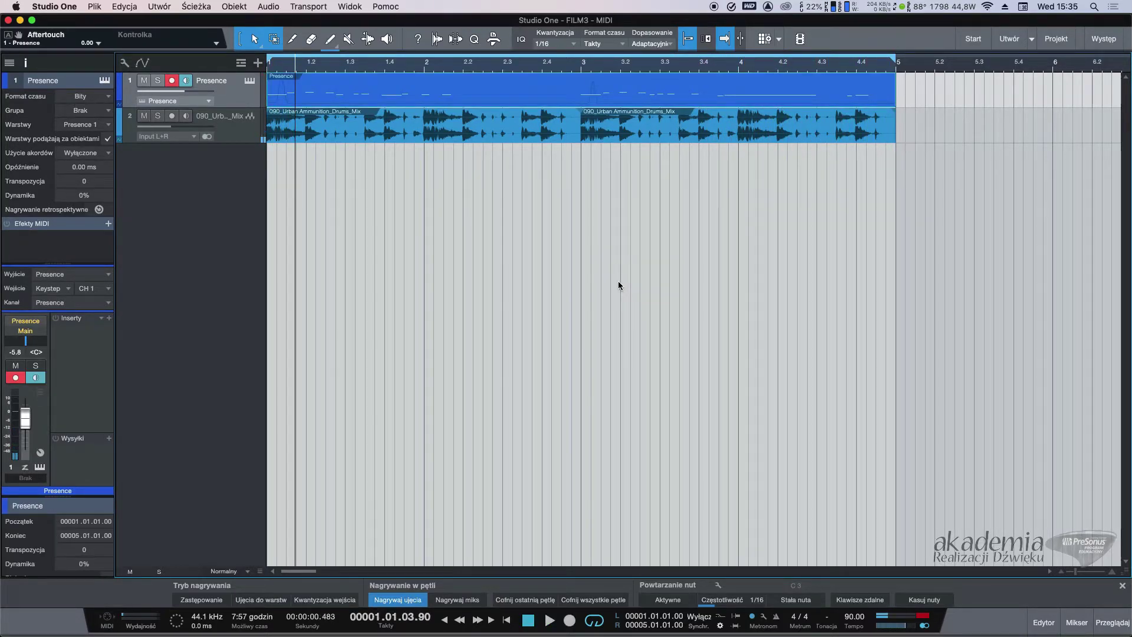
key(space)
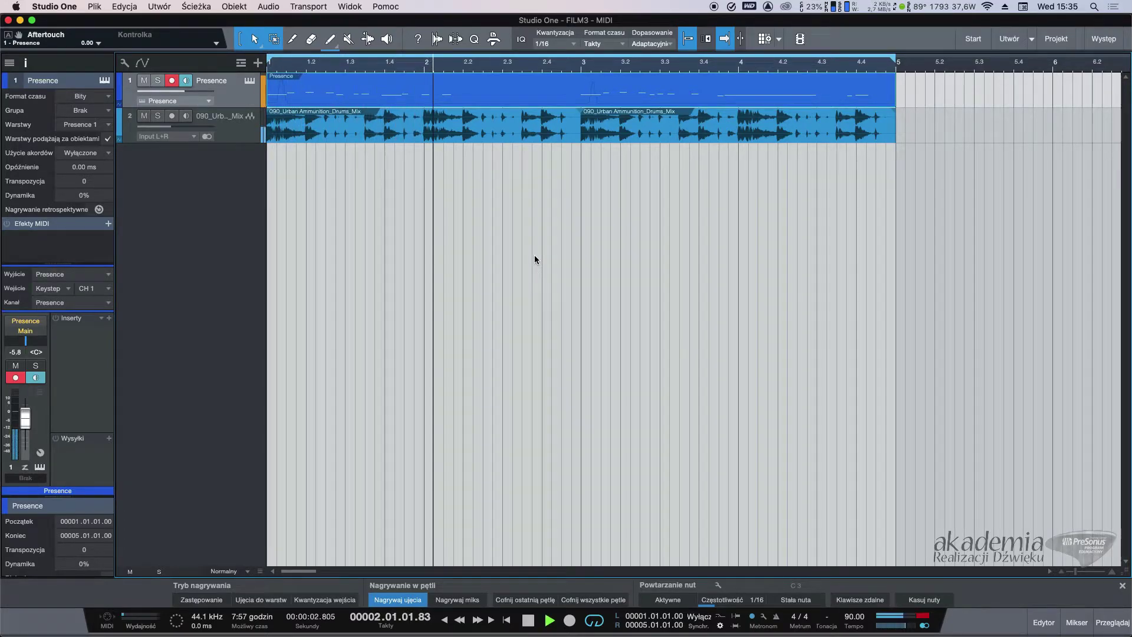
key(space)
Step: Open the bass part in the note editor, try the 1/8 quantize value, and set it back to 1/16
key(F2)
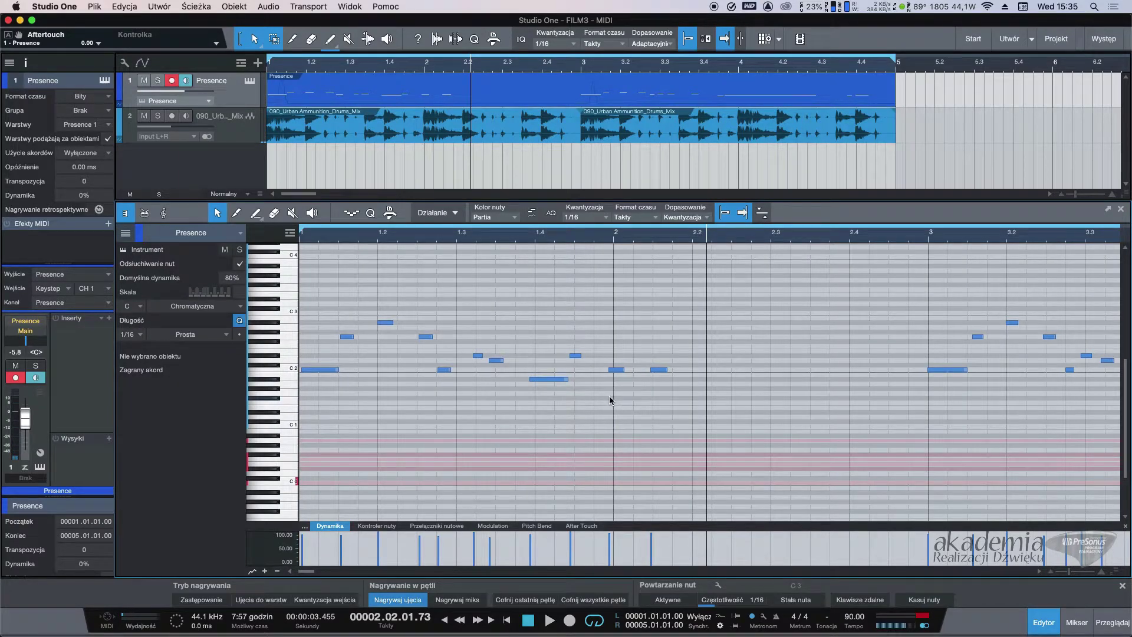
click(589, 219)
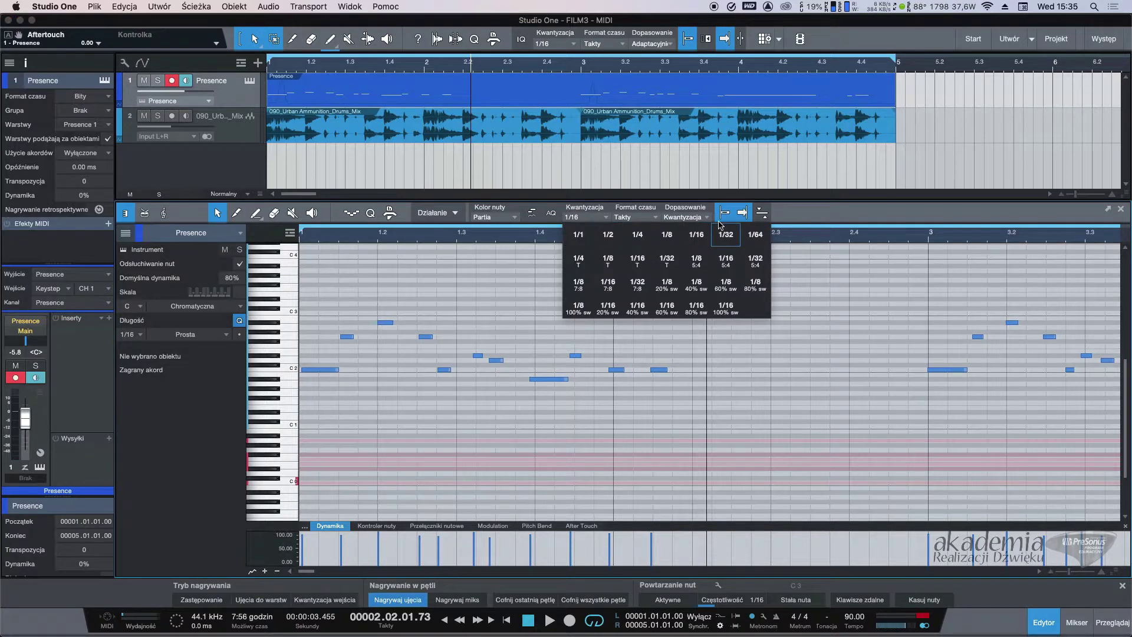
click(668, 236)
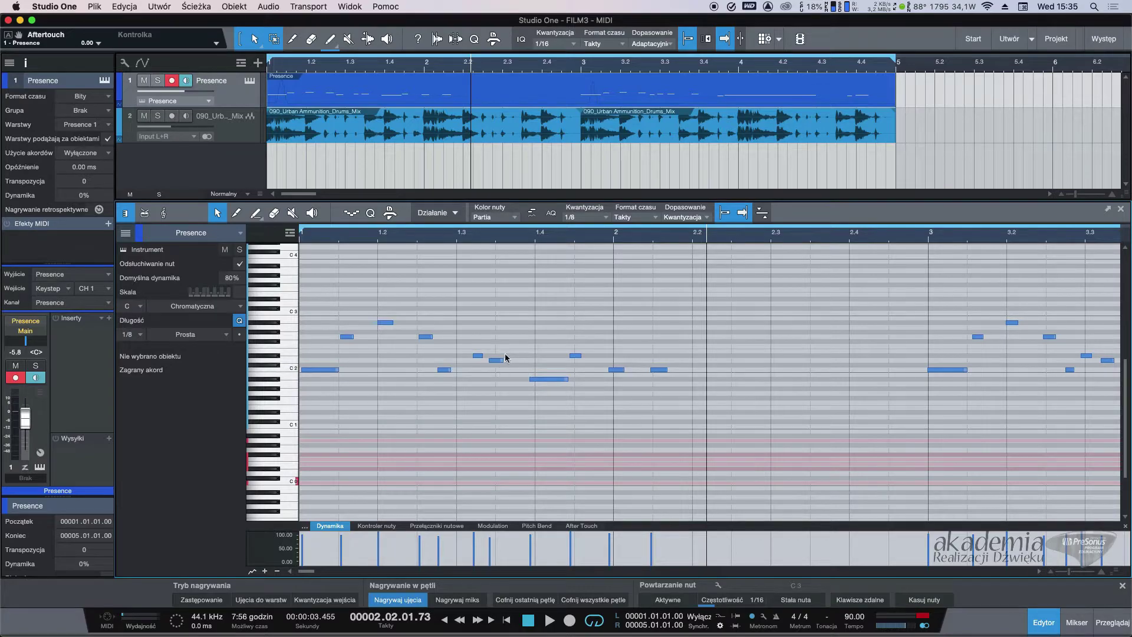
click(592, 218)
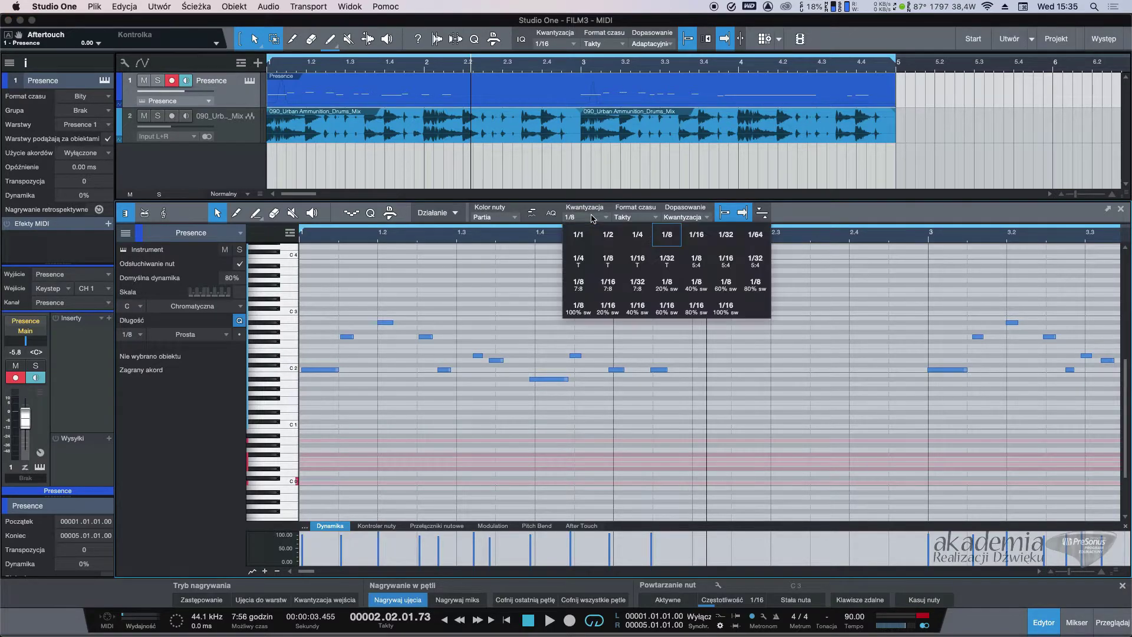
click(697, 236)
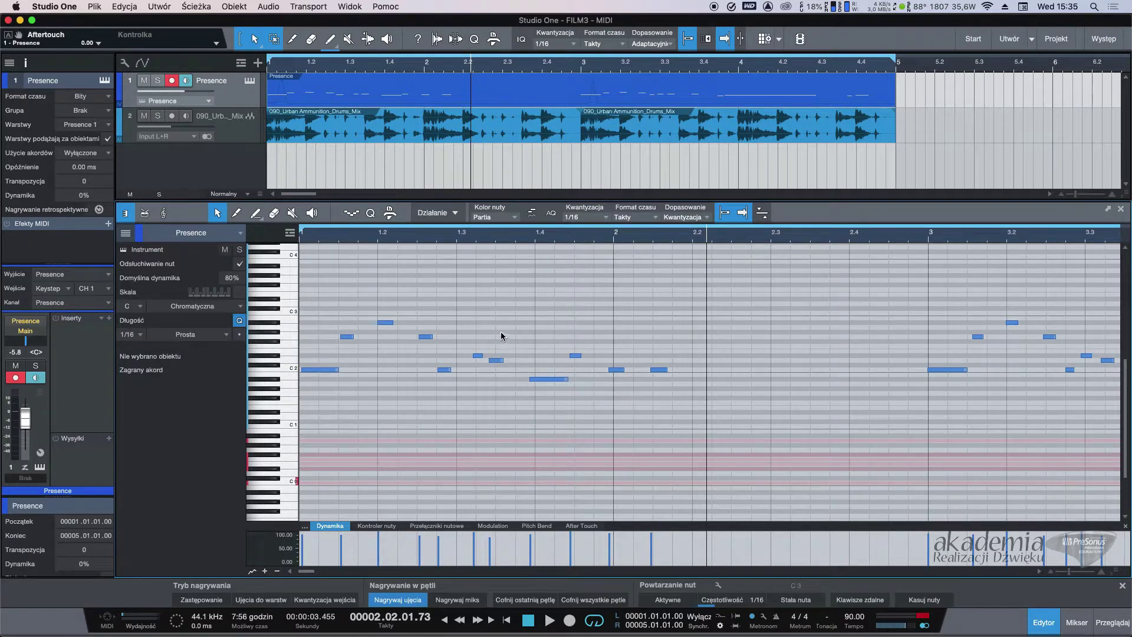
Step: Show the quantize settings, try a 1/4 grid, and apply 1/16 quantization to all notes of the bass part
click(371, 214)
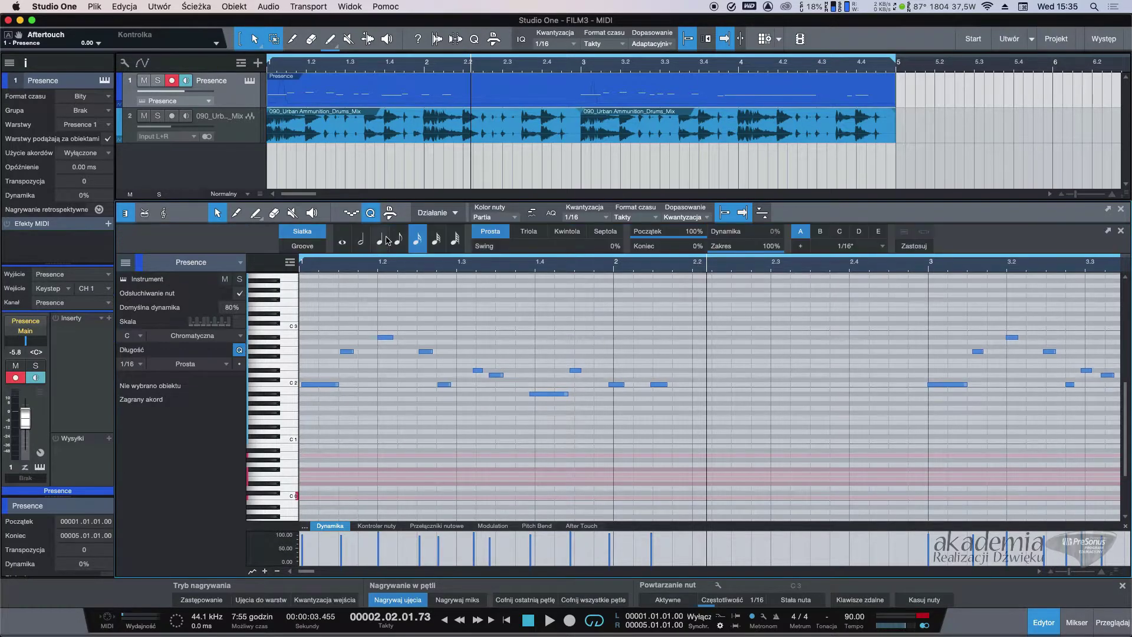
click(399, 241)
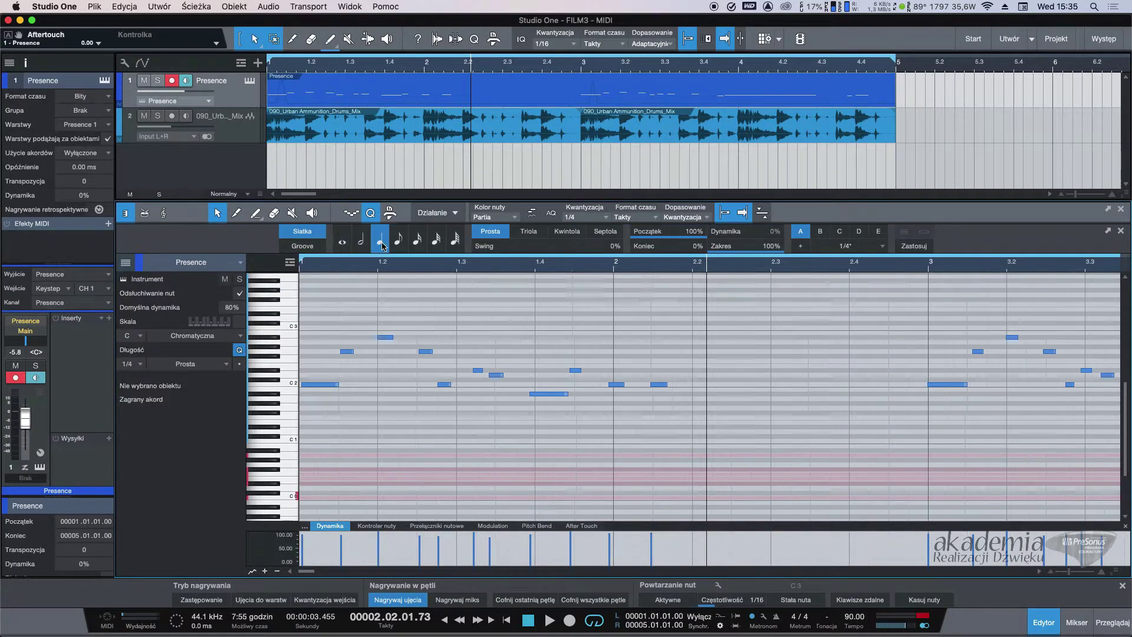
click(418, 242)
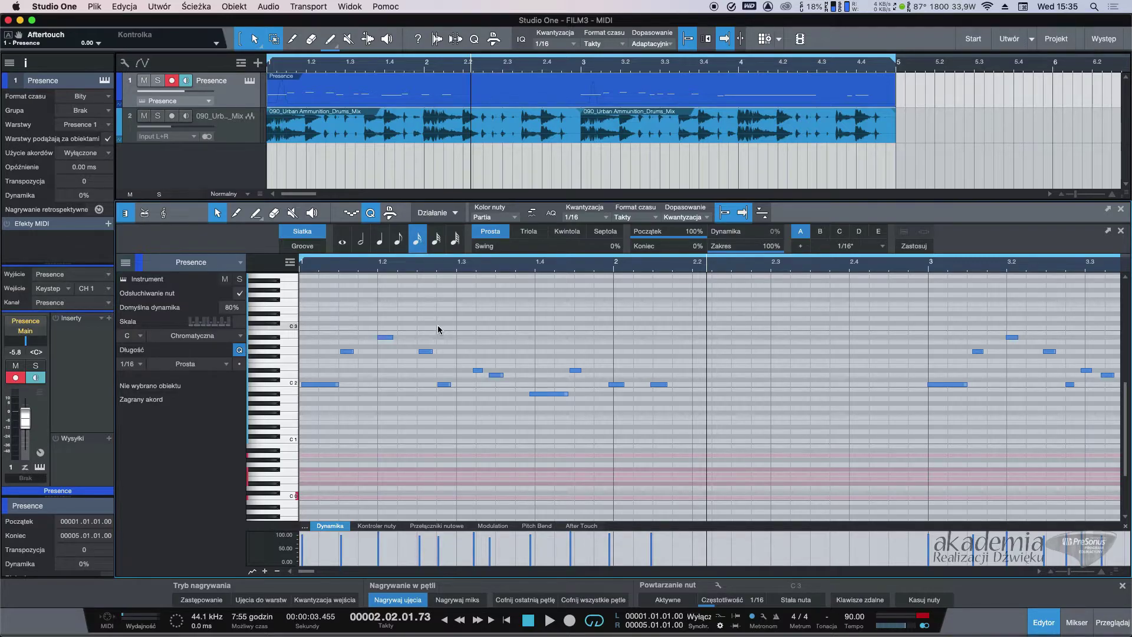
key(super+a)
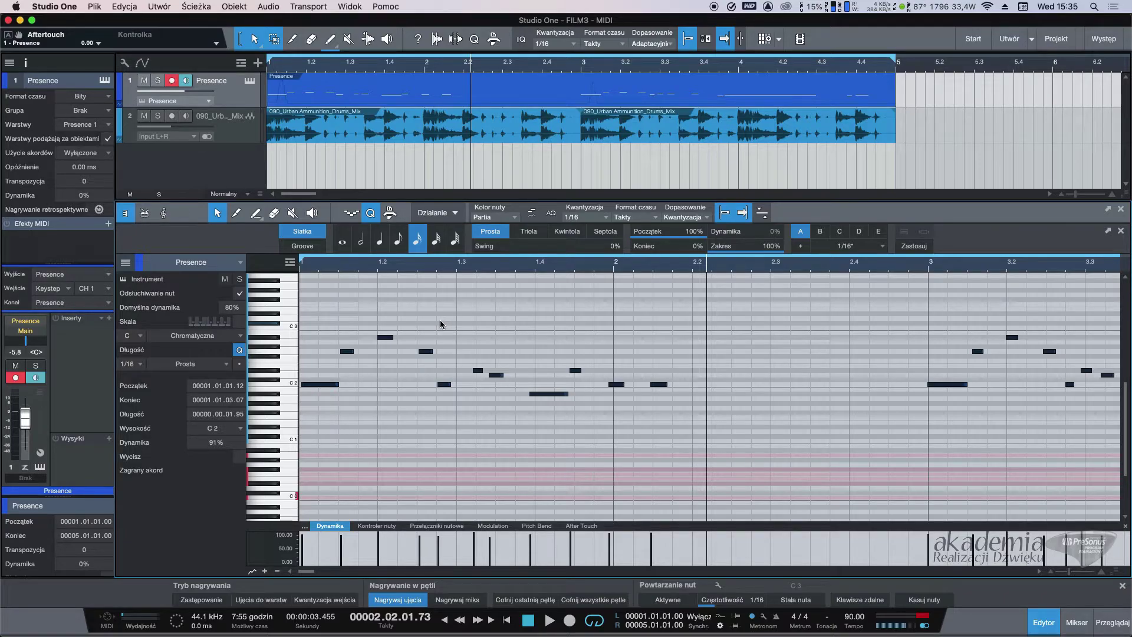
click(915, 246)
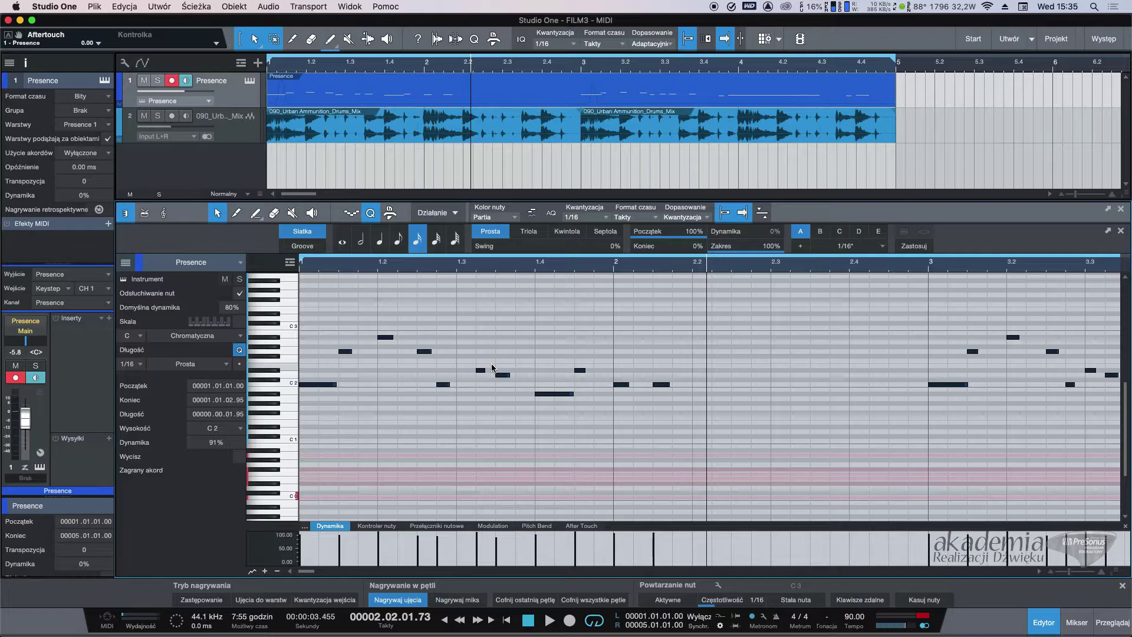
Step: Restore the original timing of the selected bass notes with the Przywróć timing function
right_click(543, 400)
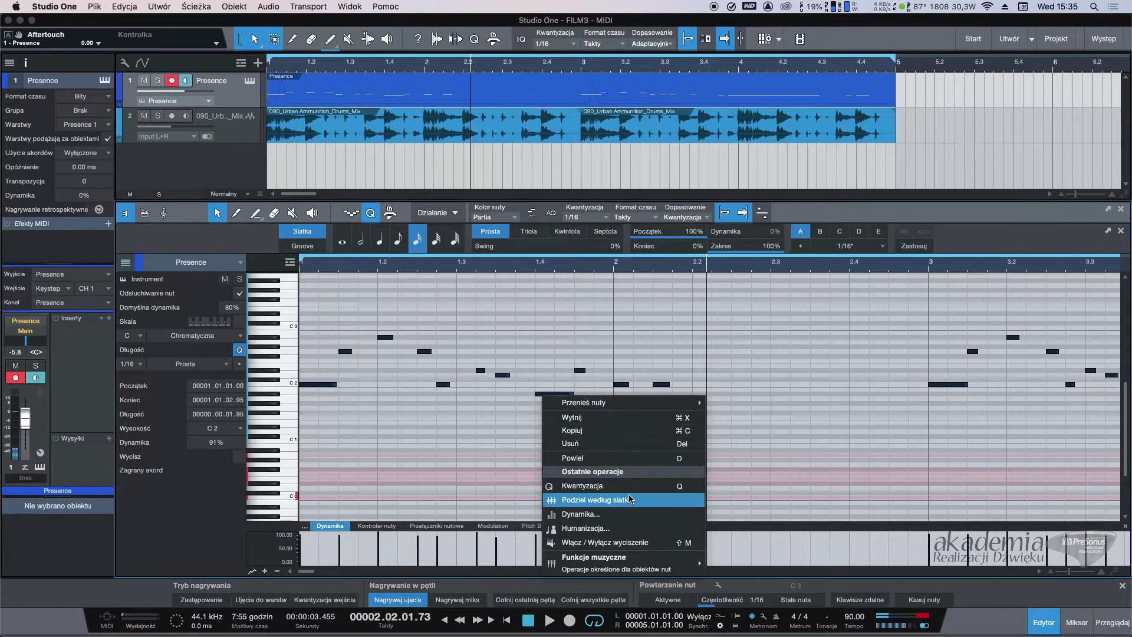
mouse_move(643, 560)
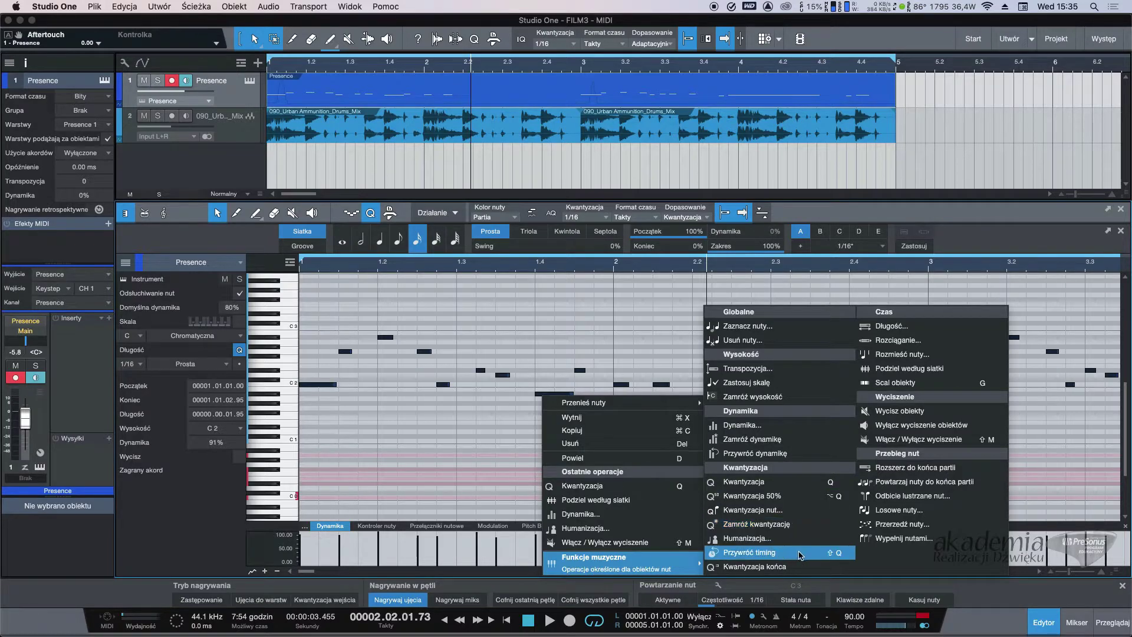
click(847, 557)
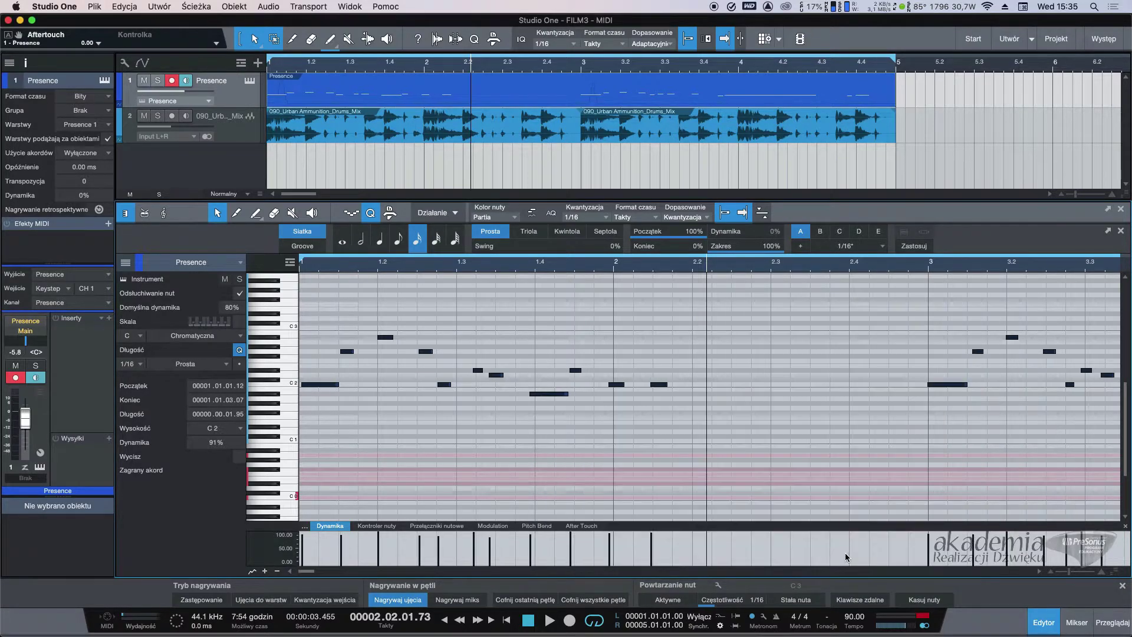
Step: Quantize the selected bass notes to 1/16 and play back the beginning to compare it with the original timing
key(space)
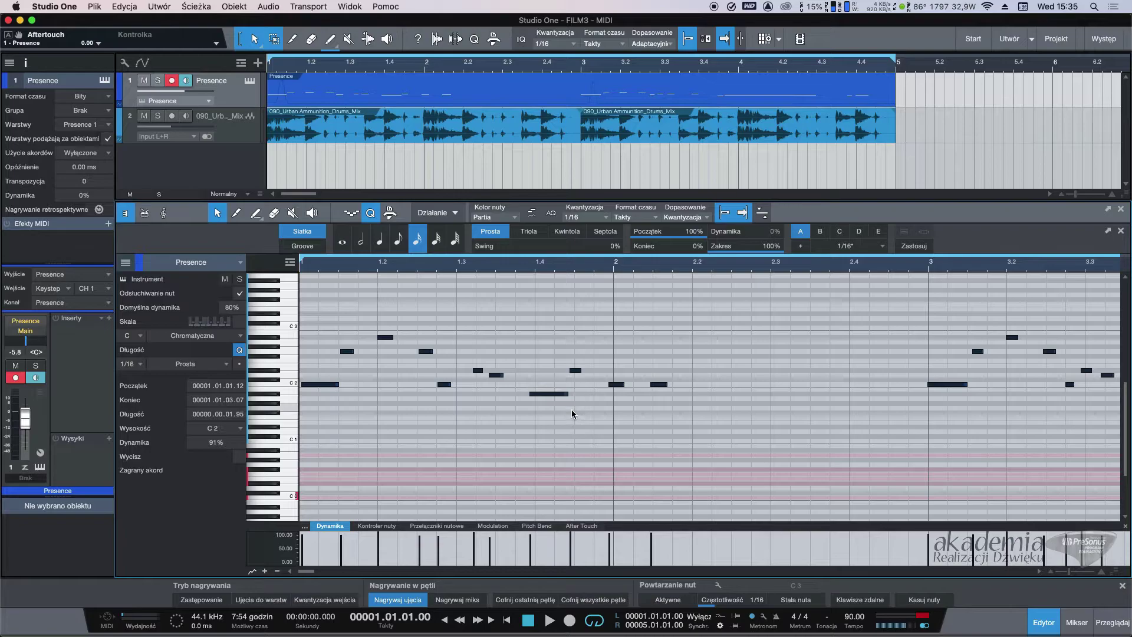
key(q)
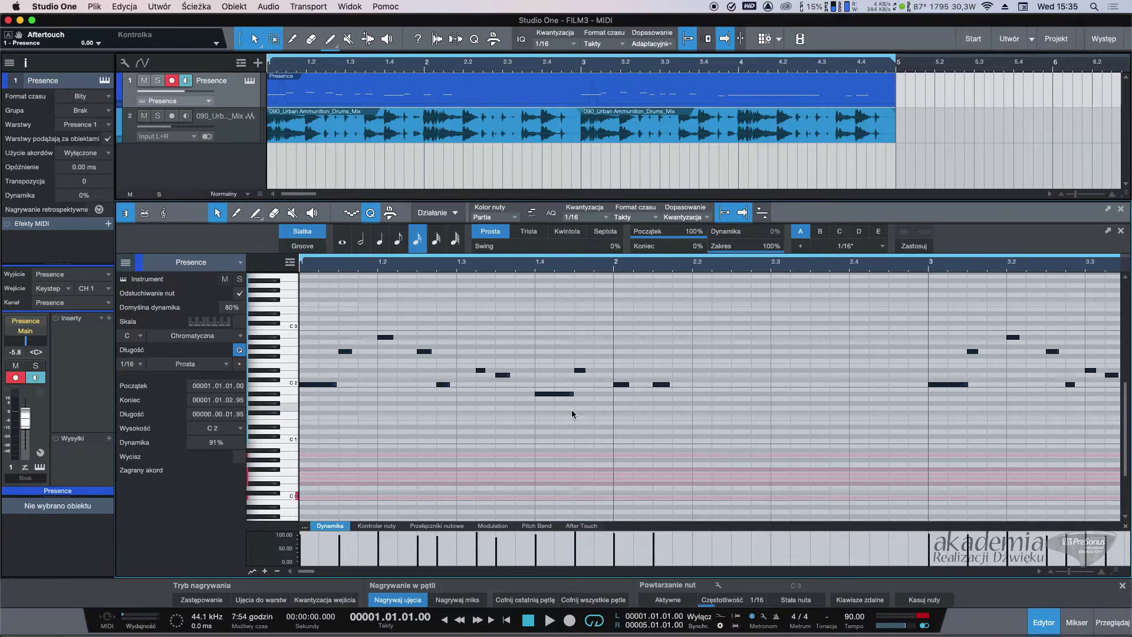
key(space)
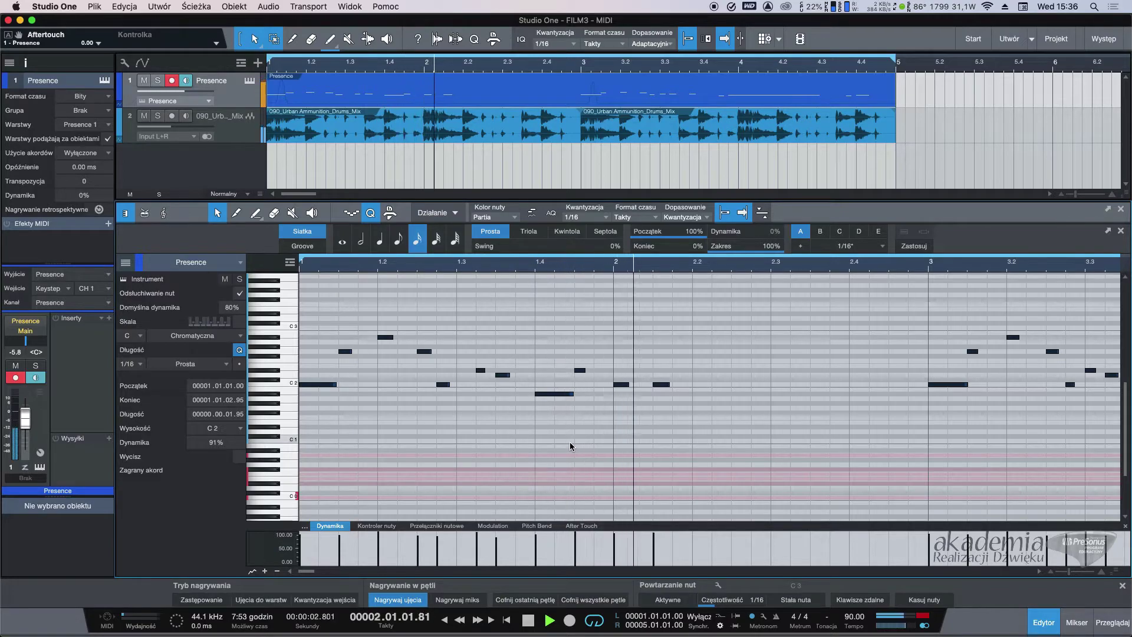
key(space)
click(566, 431)
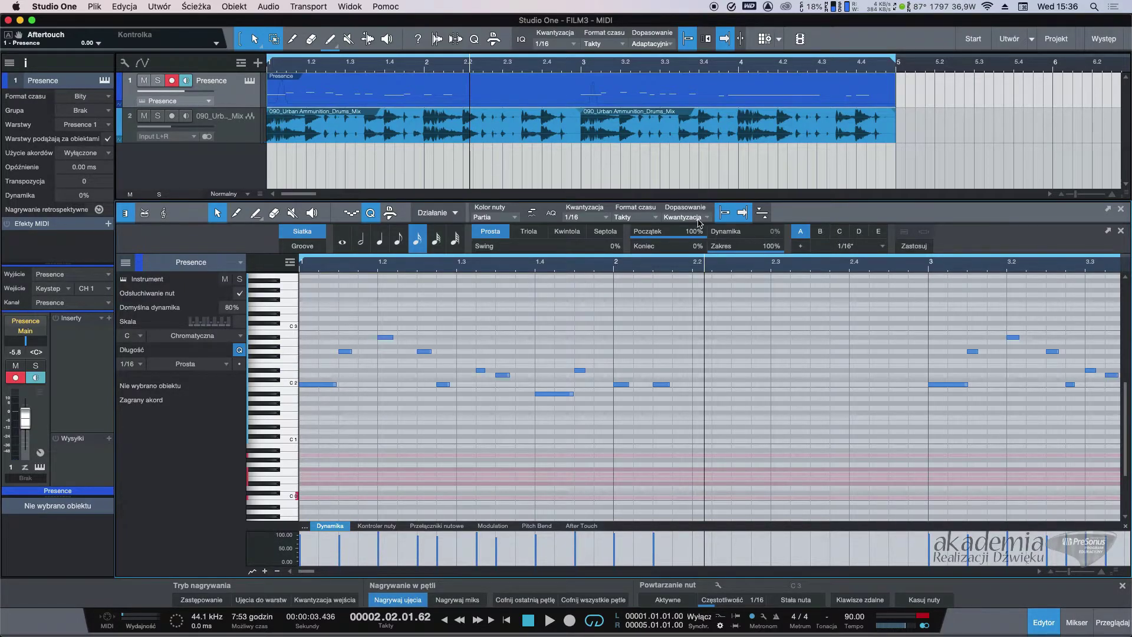
Step: Set the quantize start strength (Początek) to 50% and apply it to all bass notes
drag(681, 239, 630, 244)
key(super+a)
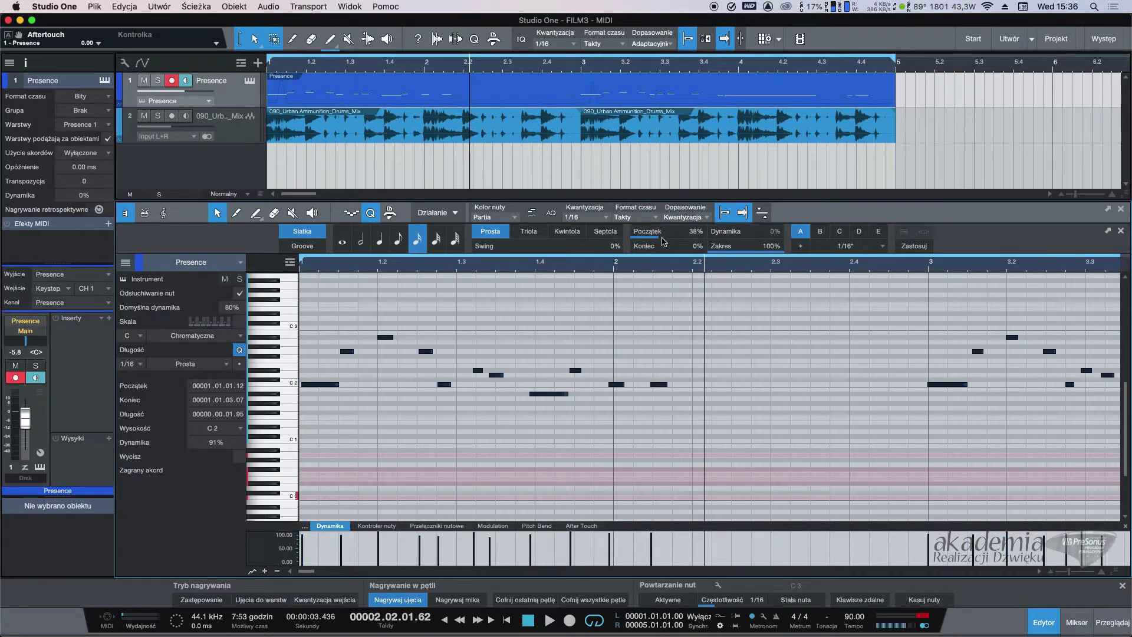
mouse_move(662, 238)
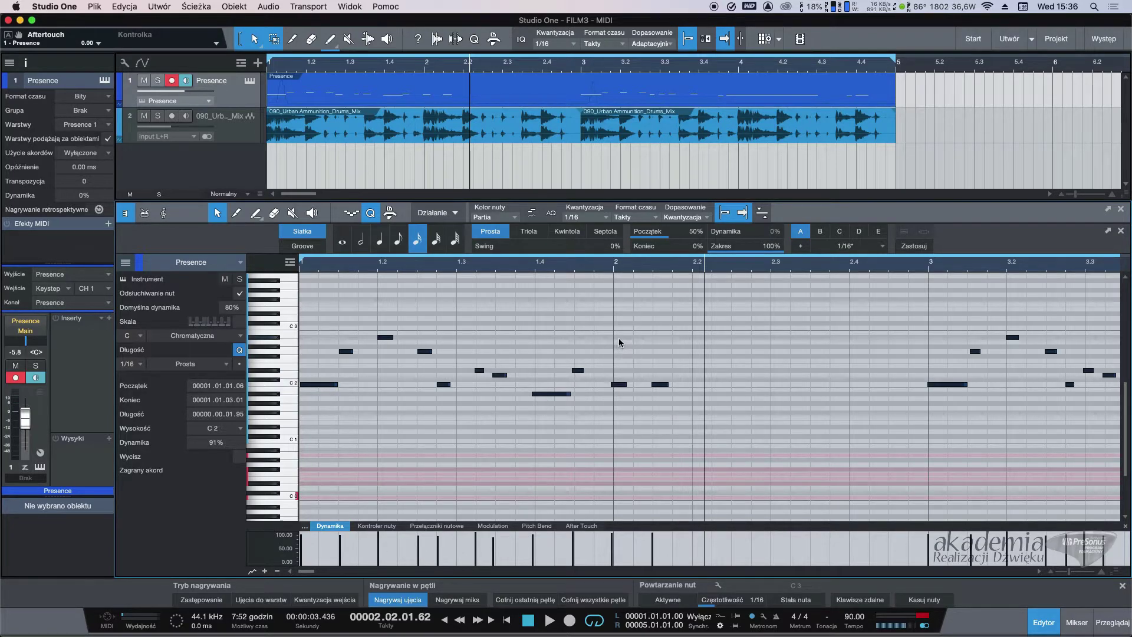
Step: Undo the partial quantization and quantize all bass notes at 1/16 with Początek set to 100%
key(super+z)
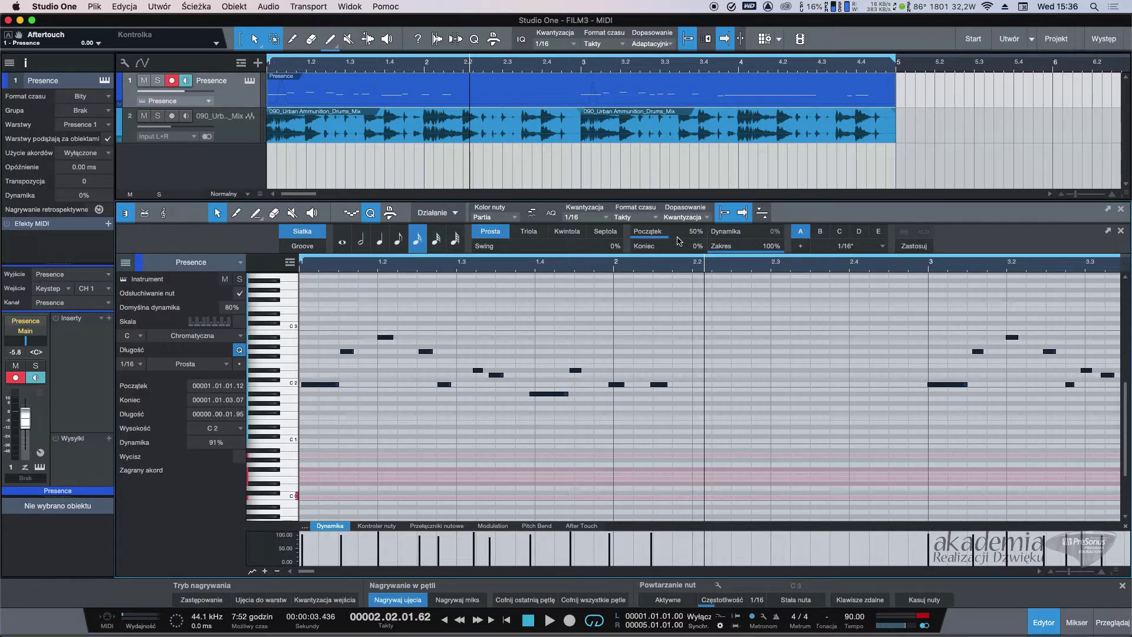
drag(676, 239, 629, 271)
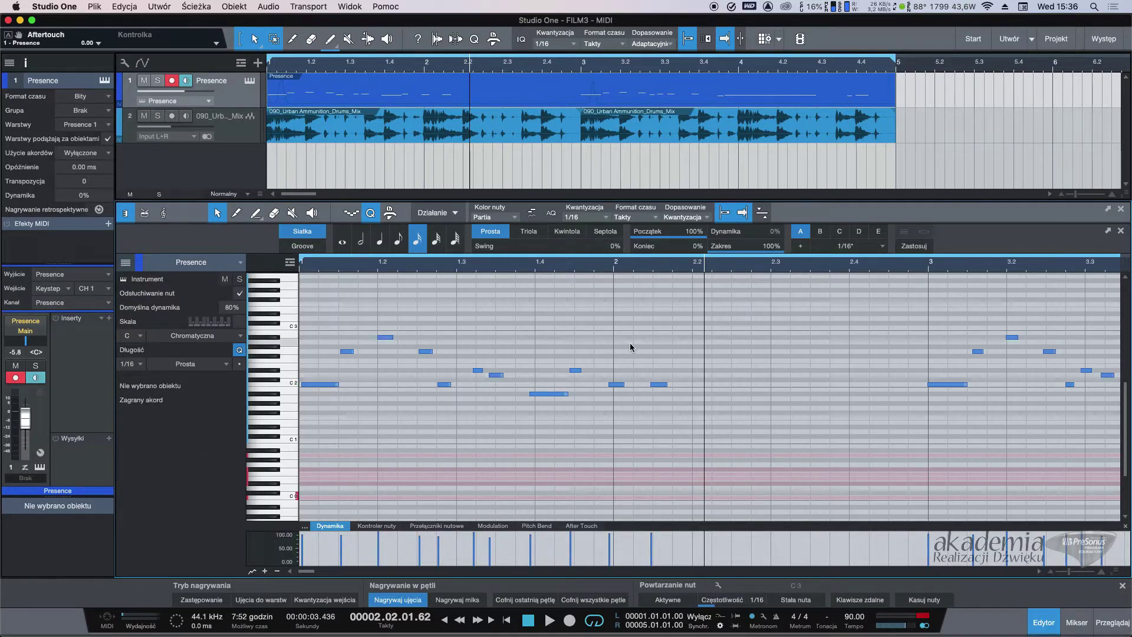
key(q)
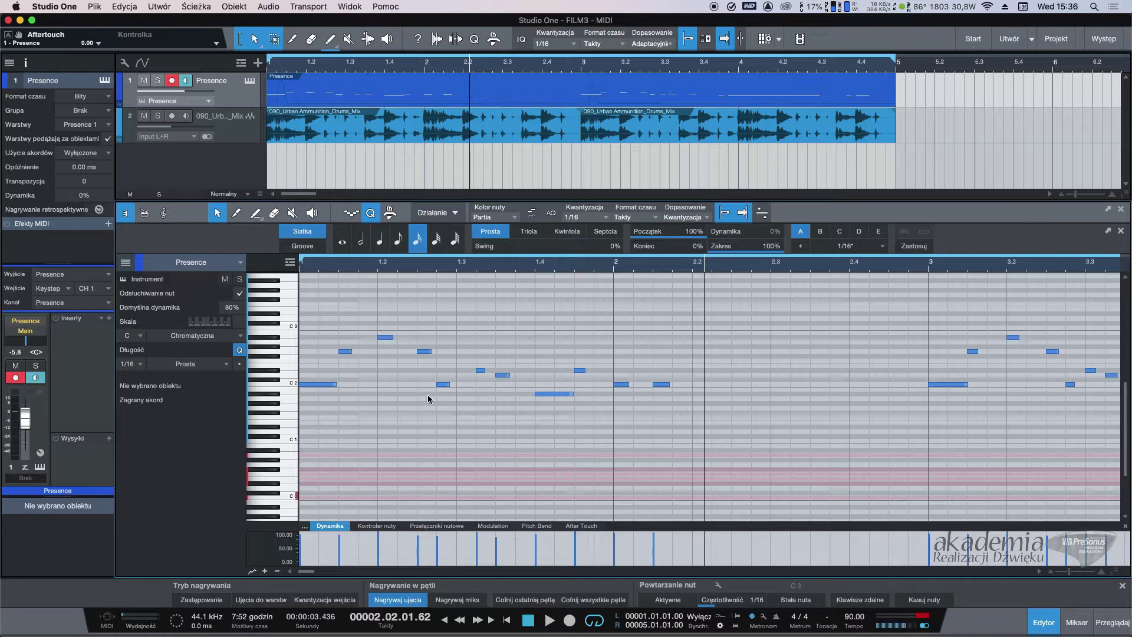
Step: Shorten the first C 2 note, lengthen the following G 2 and A# 2 notes, and play back from the start
drag(336, 384, 410, 339)
key(comma)
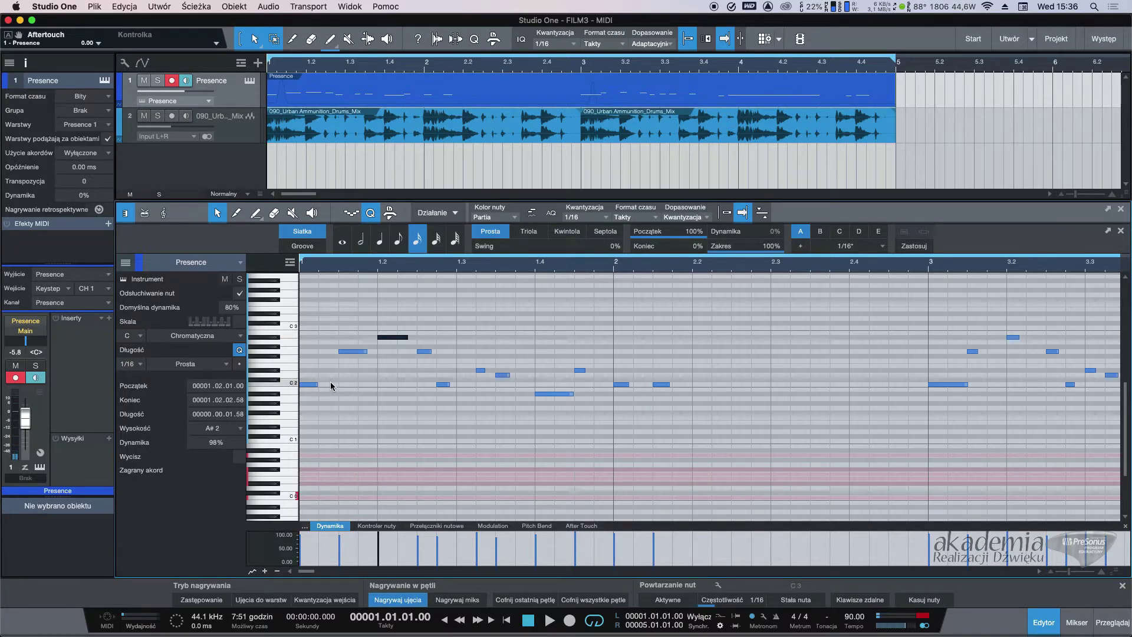
key(space)
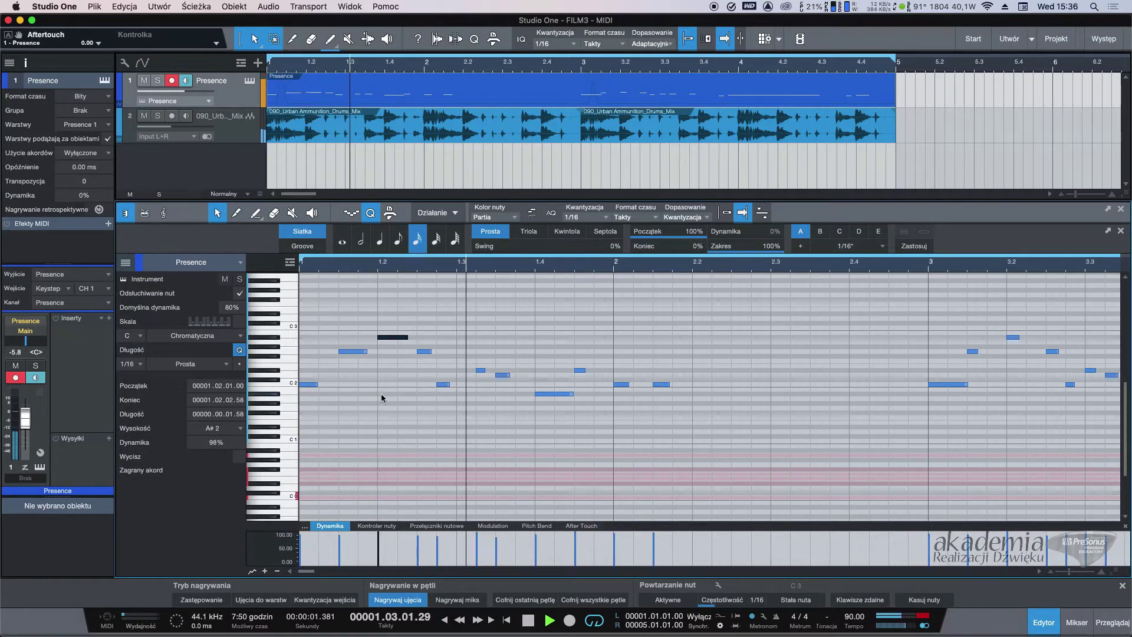
key(space)
Step: Lengthen the last C 2 note at the beginning of bar 2 to about one beat and play back the change
drag(668, 386, 735, 389)
key(space)
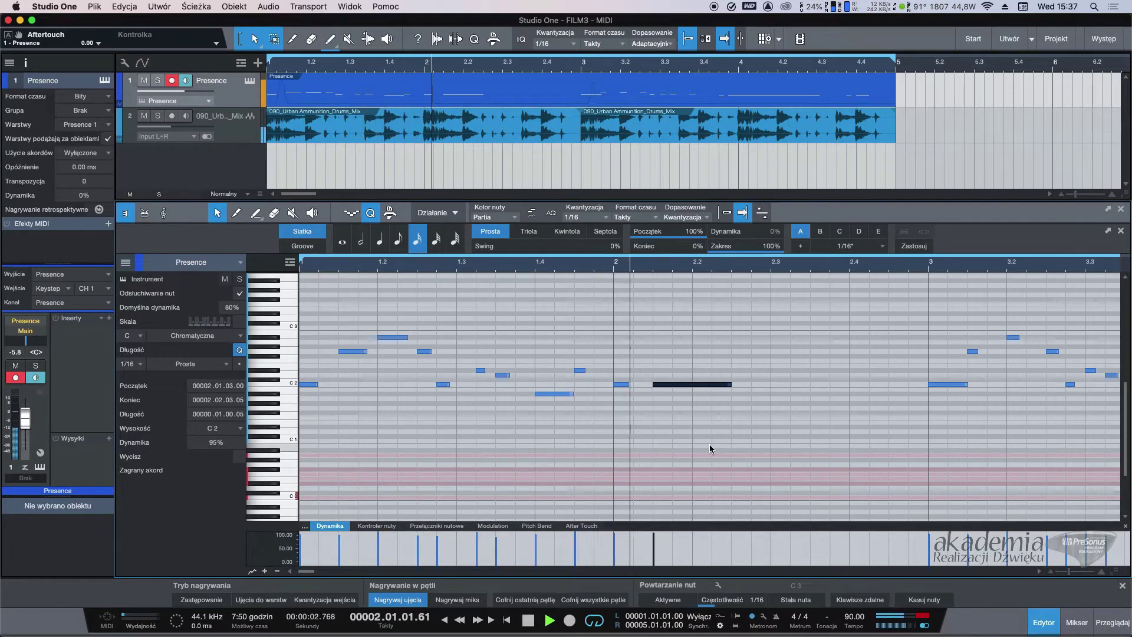
key(space)
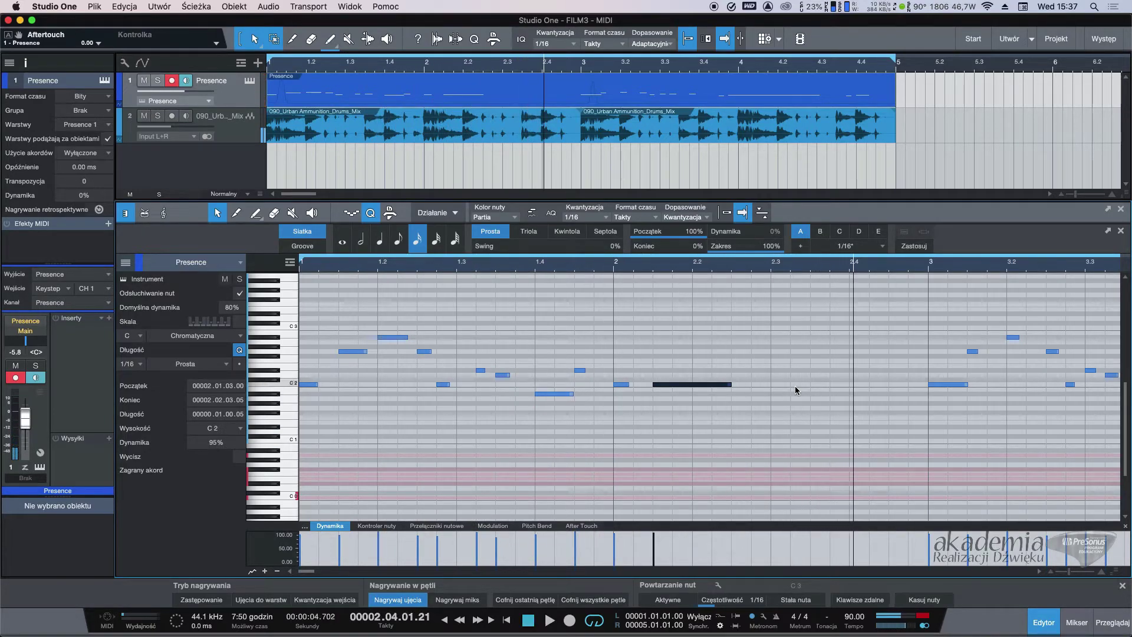
click(795, 389)
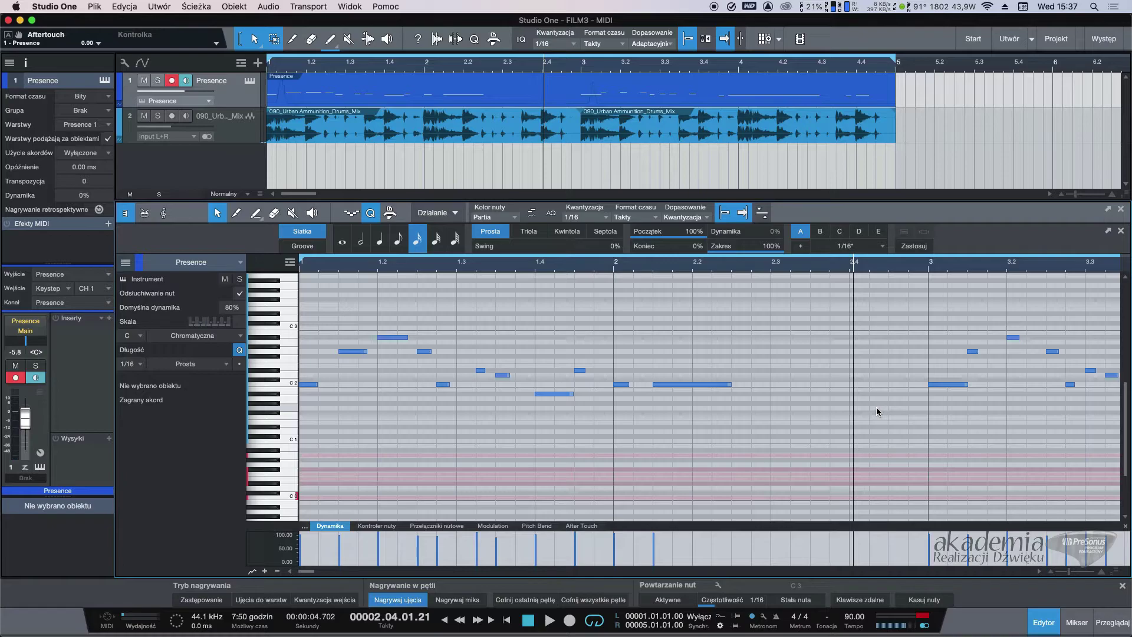
Step: Draw six notes in bar 2: three rising sixteenths before bar 3, C 3 on beat 4, and G 2 plus a longer A# 2 before it
double_click(876, 407)
click(896, 399)
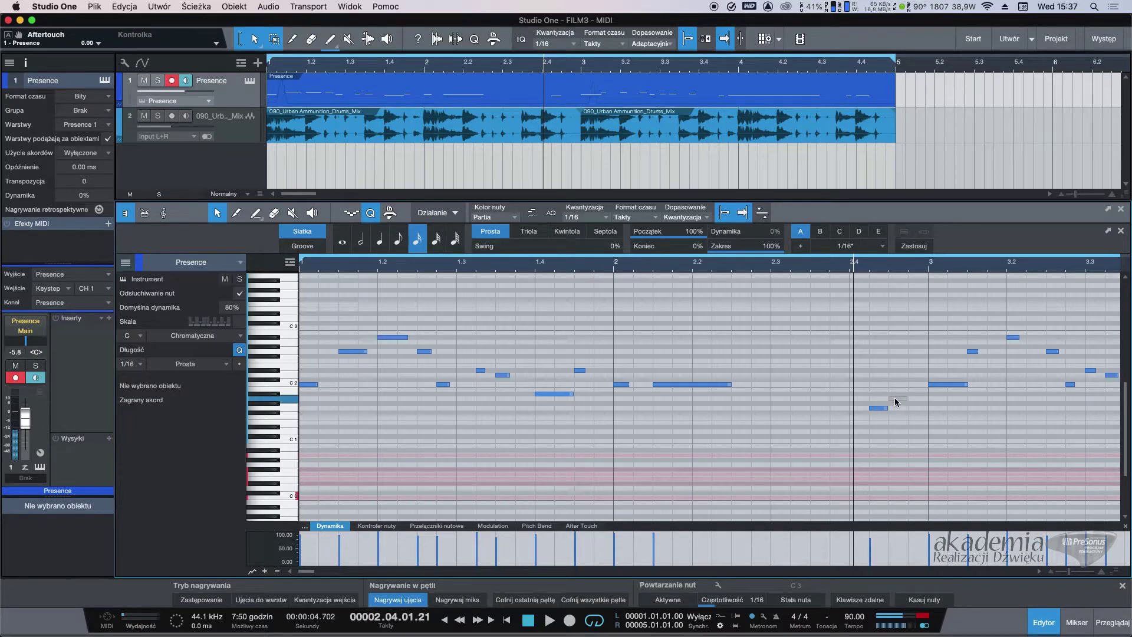
click(917, 394)
click(860, 328)
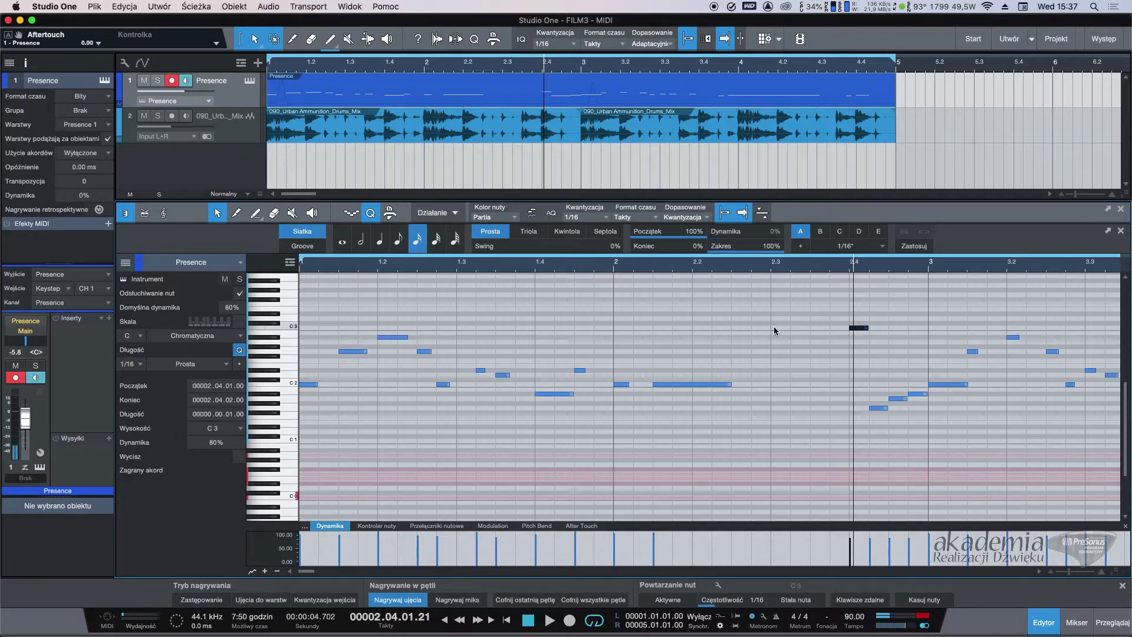
click(755, 351)
drag(774, 338, 821, 347)
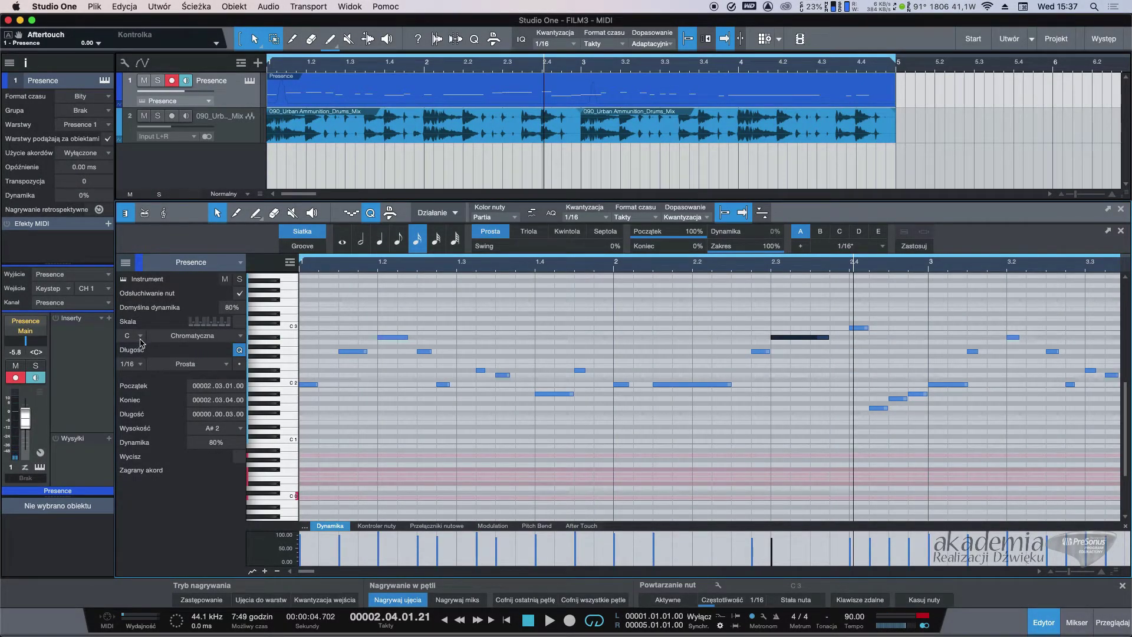
Step: Enable the C Minorowa chromatyczna scale for the note editor and try moving the first G 2 note within it
click(194, 337)
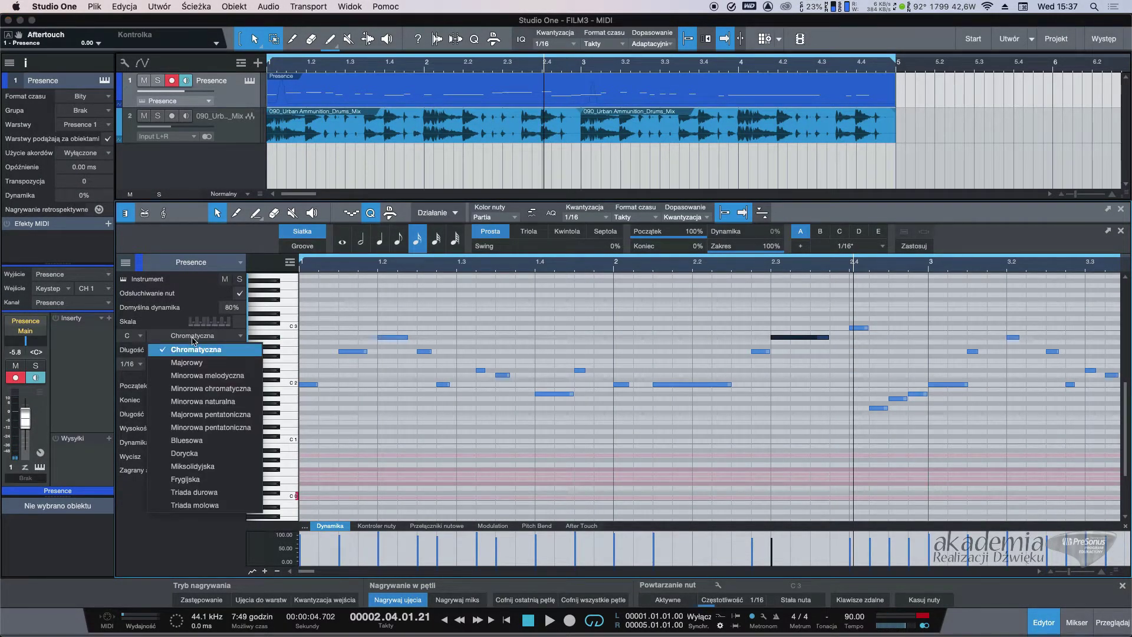
click(250, 392)
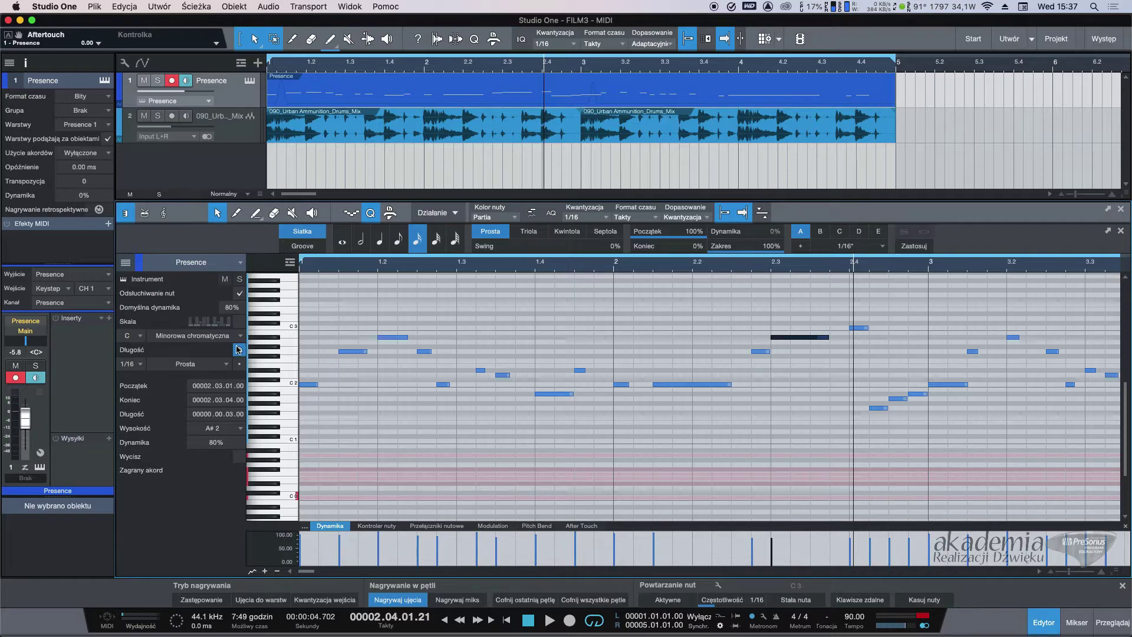
click(239, 321)
drag(352, 352, 354, 353)
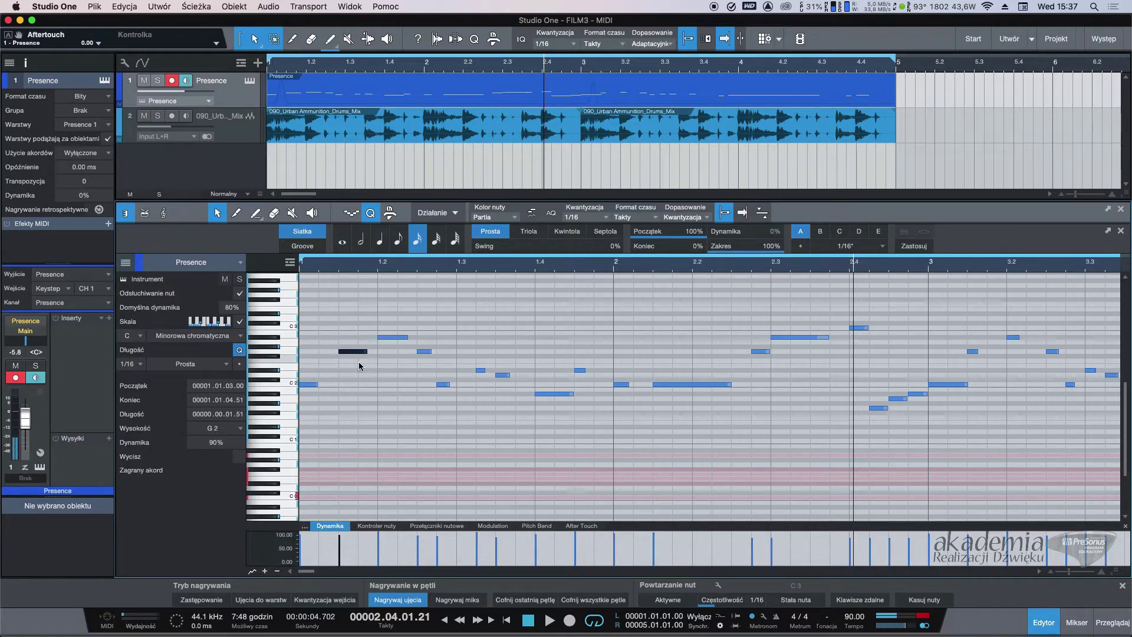
Step: Play back the edited bass part from the start of the song
key(comma)
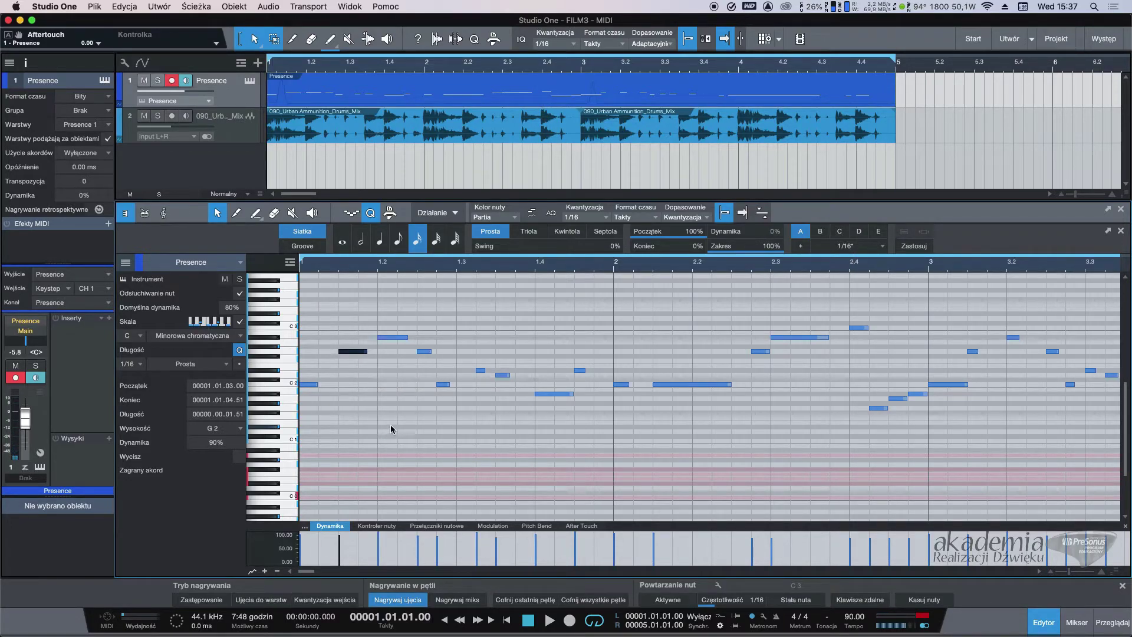
key(space)
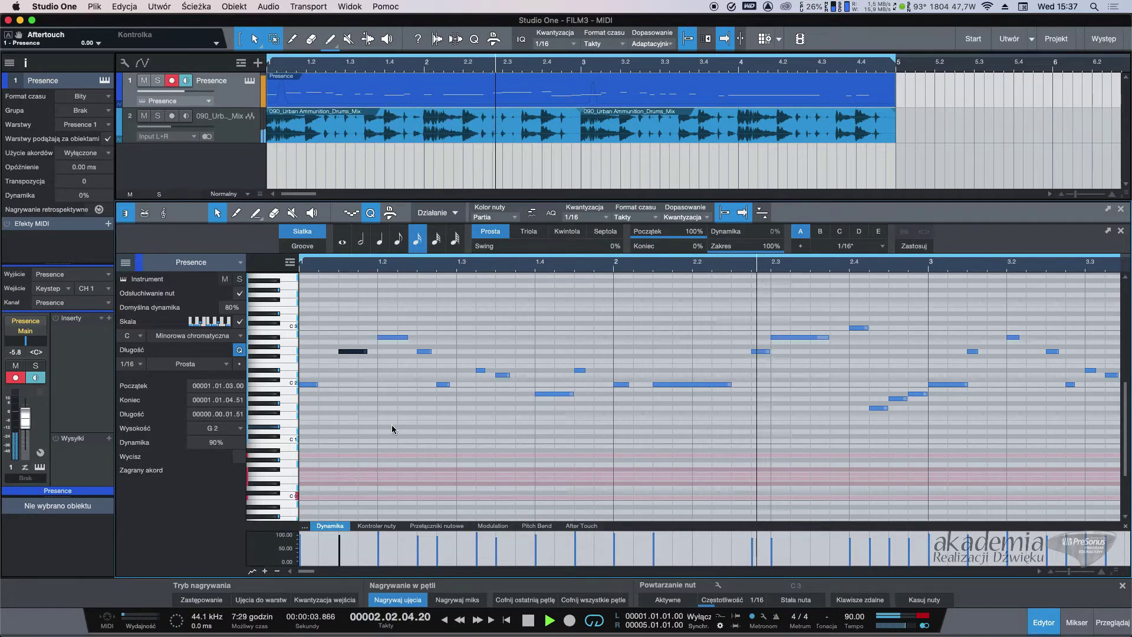
key(space)
click(394, 426)
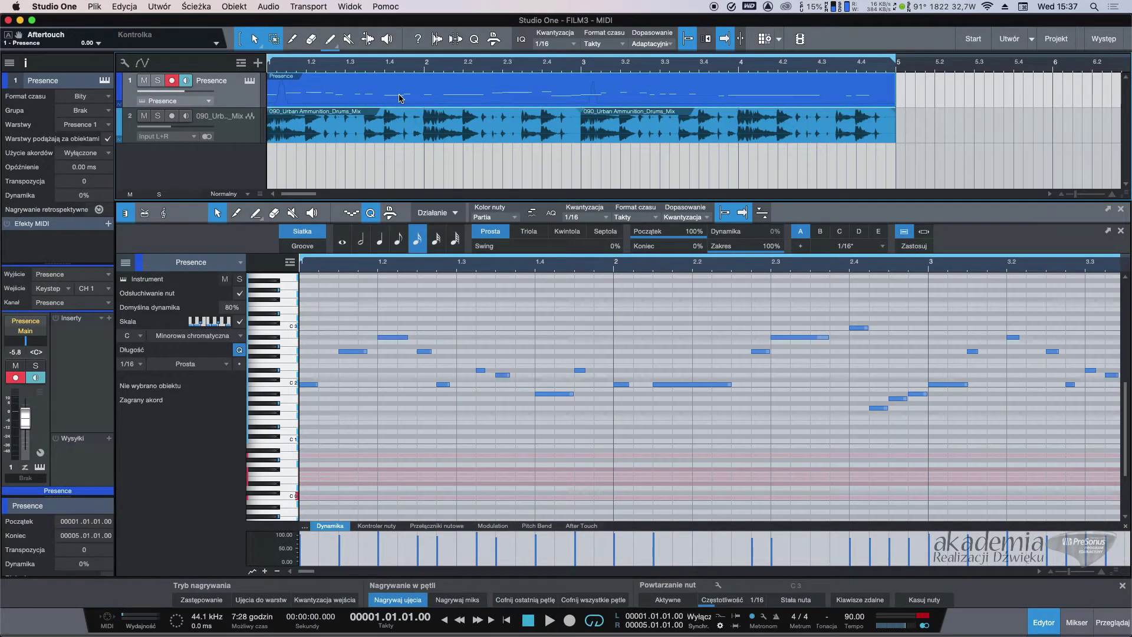
Step: Show the Transpozycja options for all notes of the bass part and close them without applying anything
key(super+a)
right_click(400, 340)
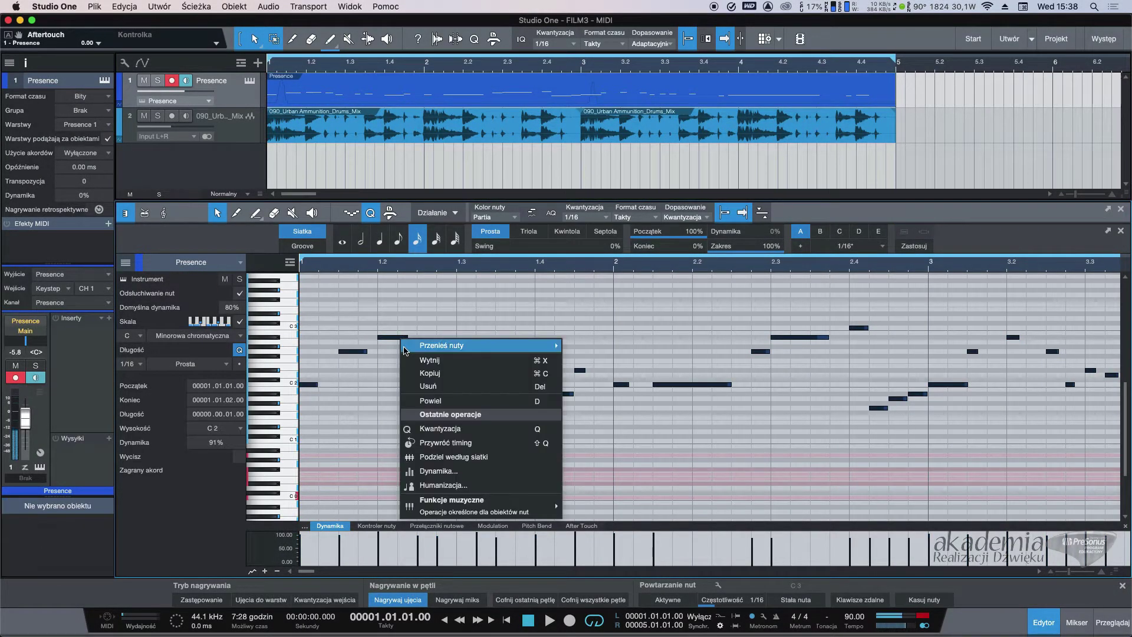
mouse_move(503, 509)
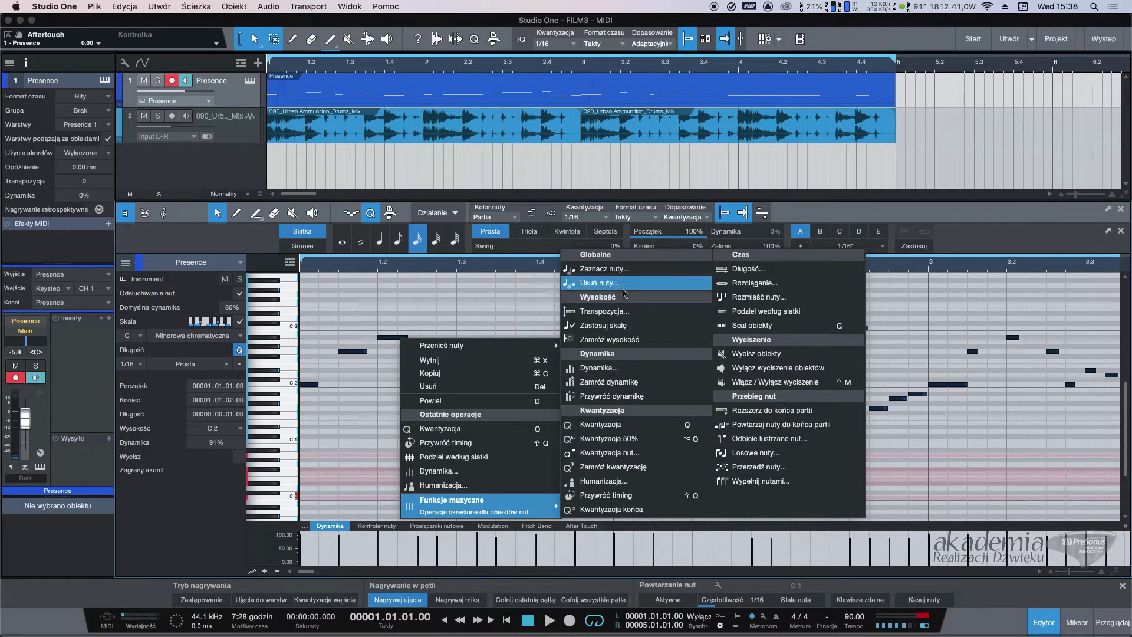
click(624, 311)
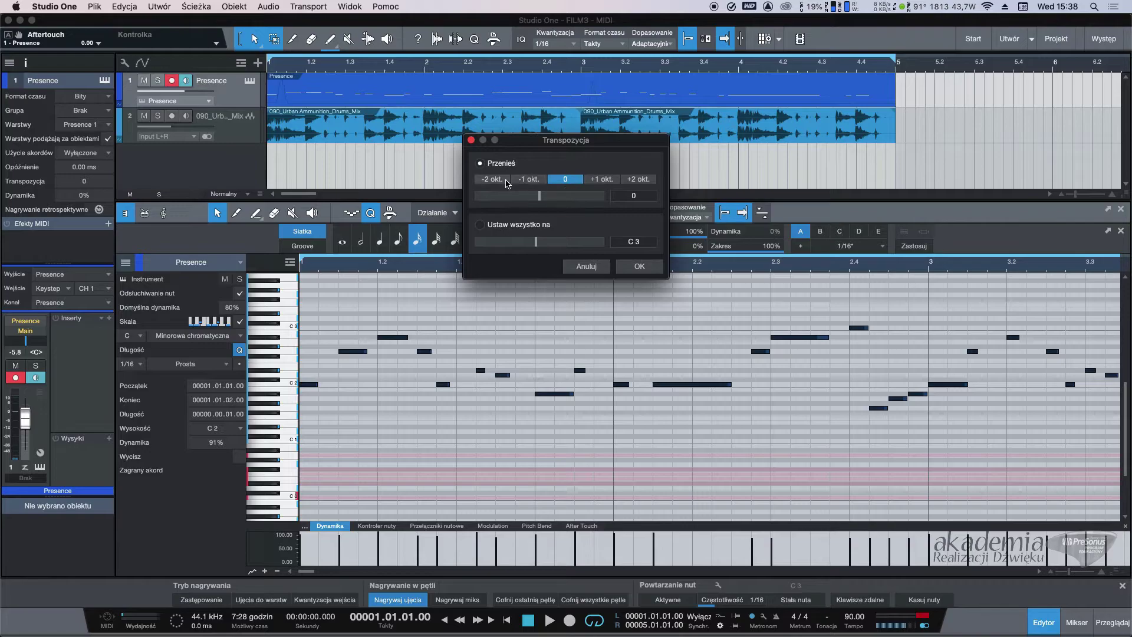
click(586, 264)
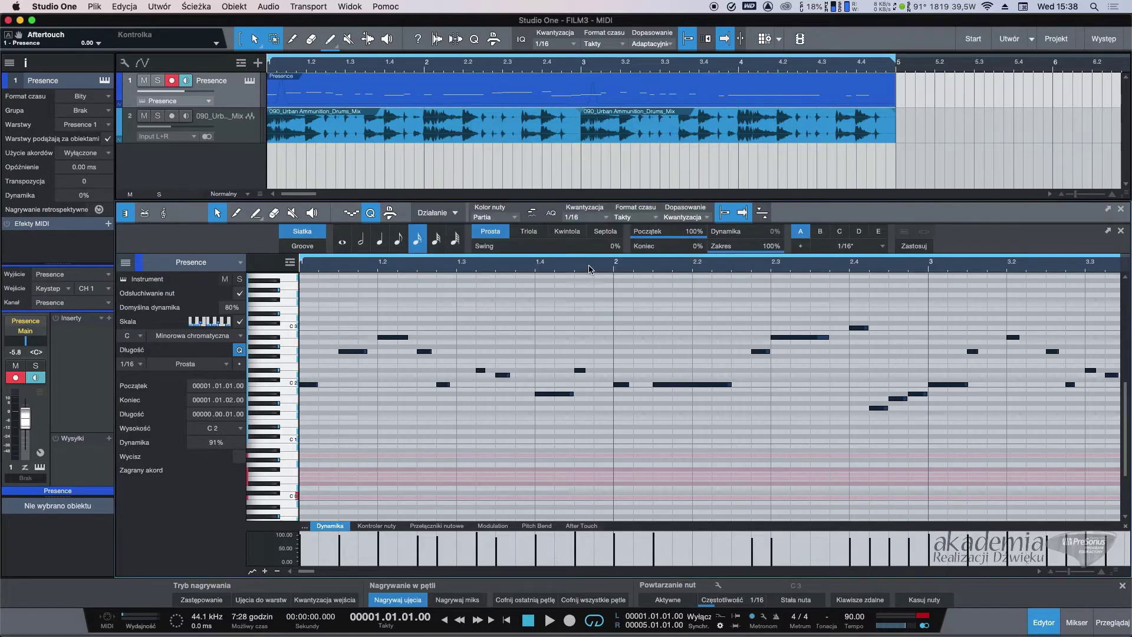
Step: Apply Humanizacja to all bass notes with a dynamics range of -10% to 20% and a note start range of 0.00.00 to 0.00.30
right_click(557, 393)
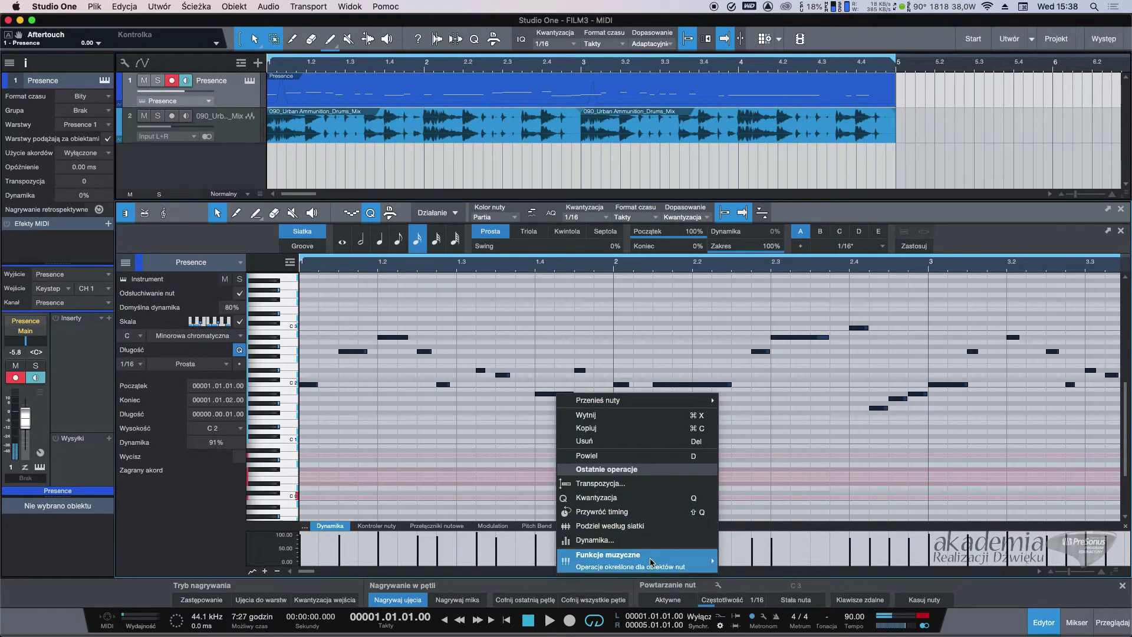
mouse_move(625, 560)
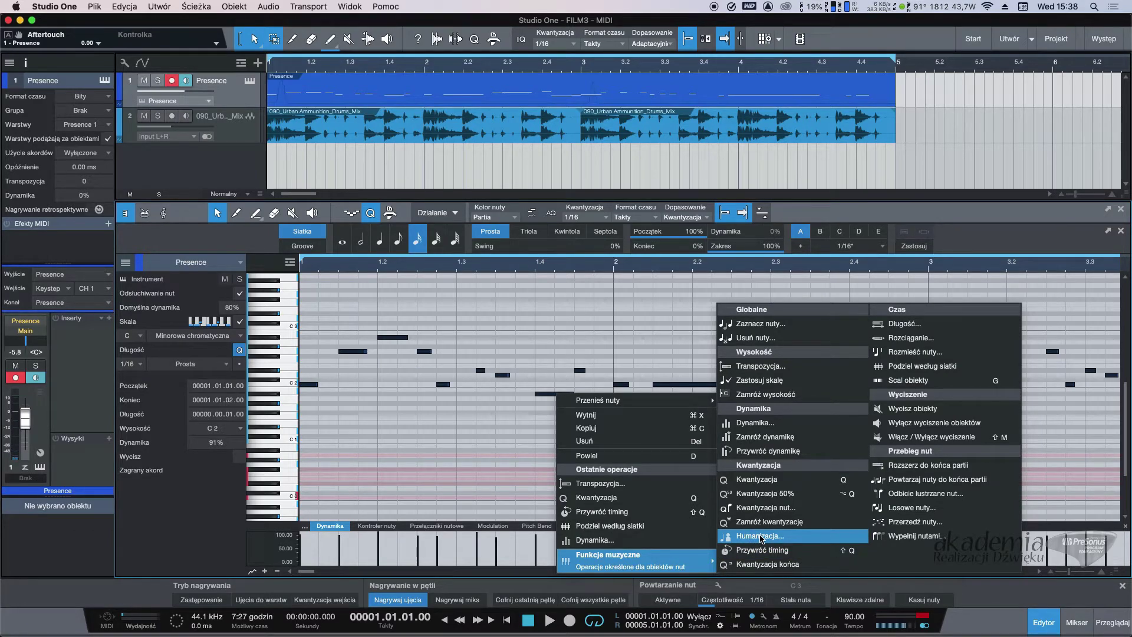
click(760, 537)
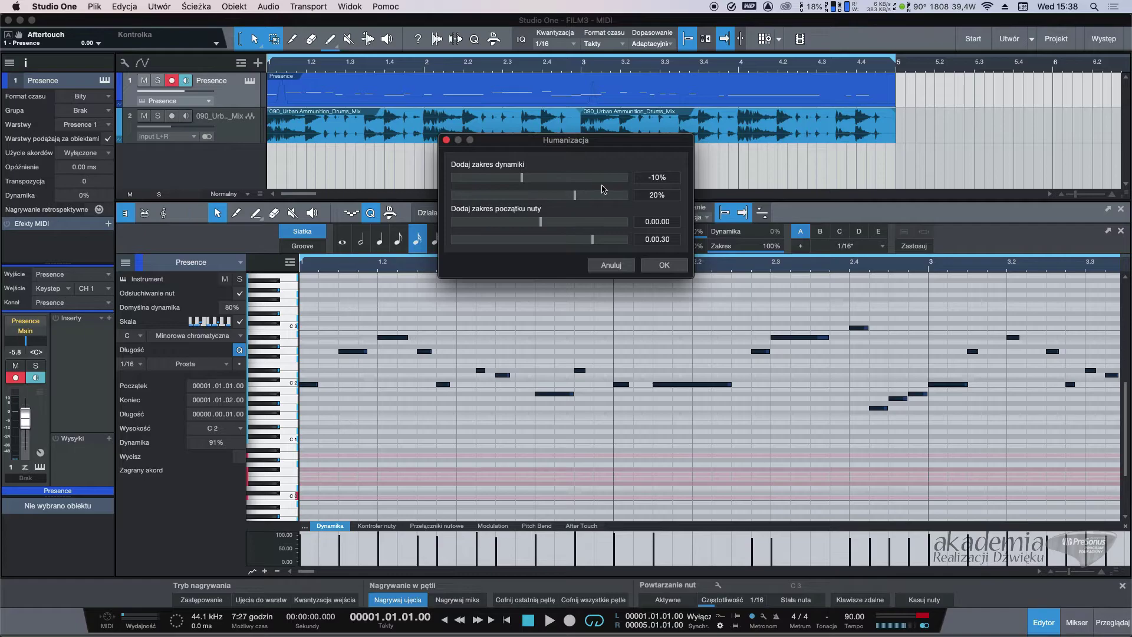
click(665, 265)
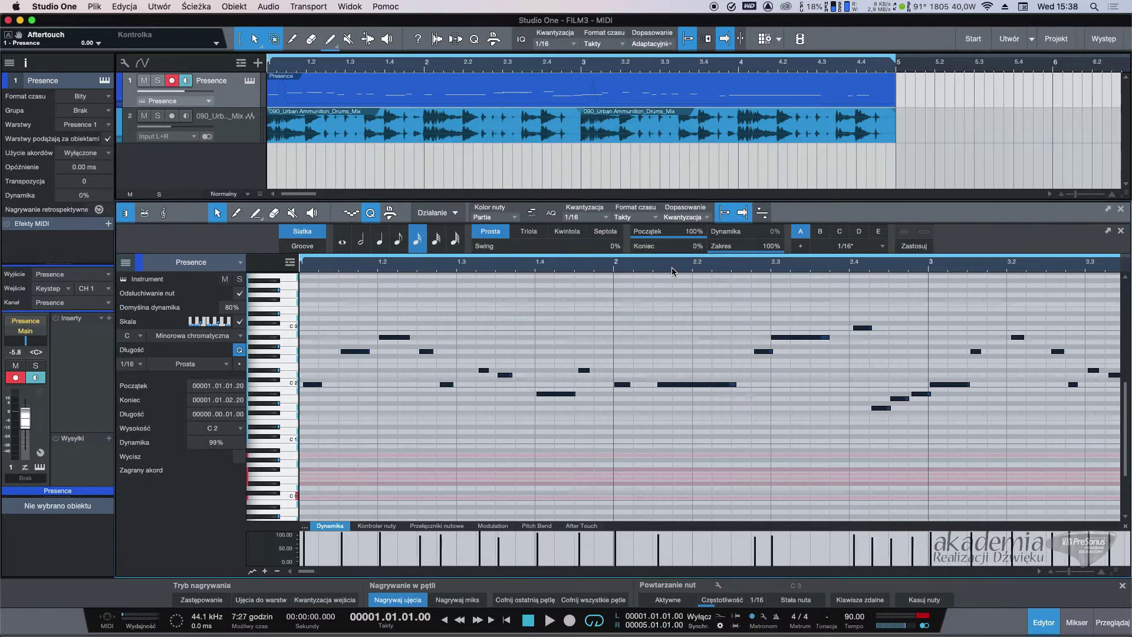
Step: Select all bass notes and split them along the grid with the Podziel według siatki function
click(470, 395)
key(super+a)
right_click(556, 397)
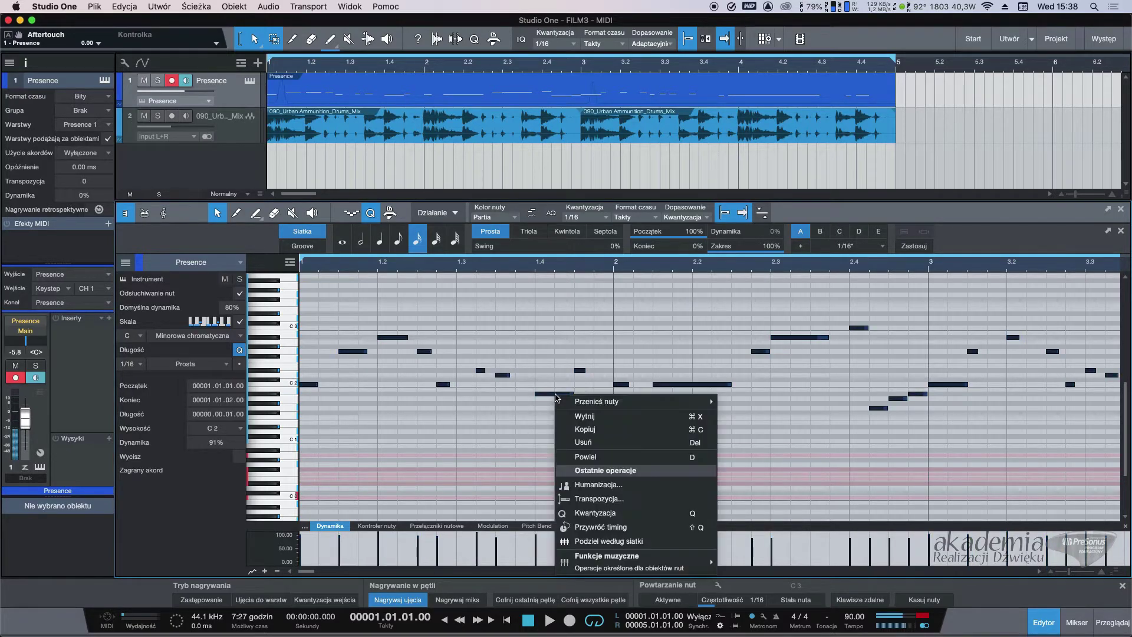
mouse_move(624, 562)
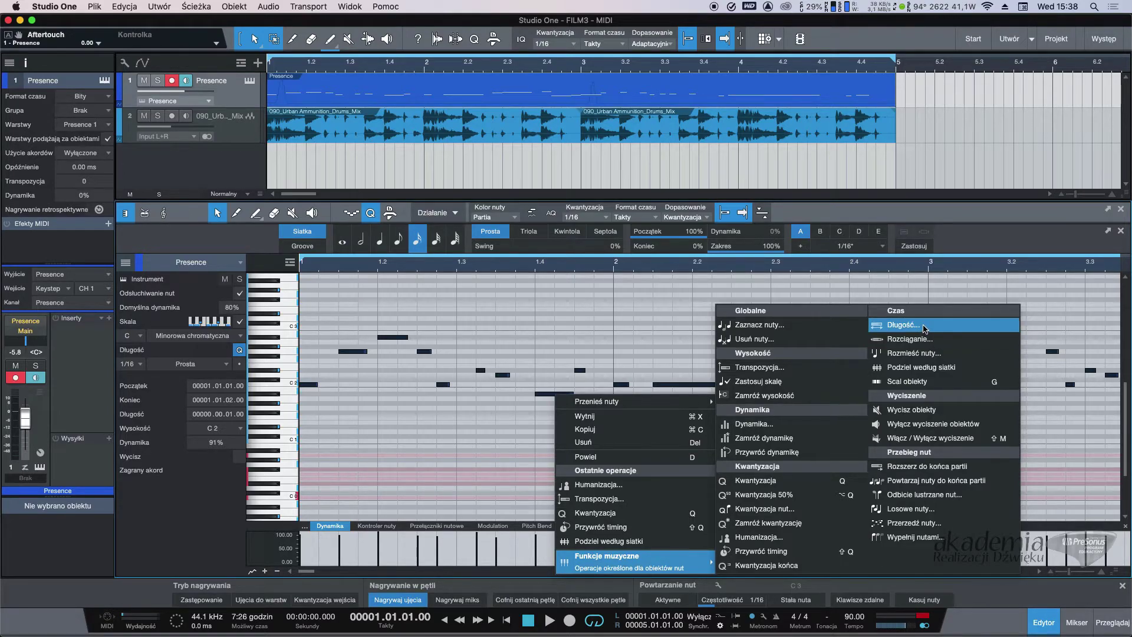
click(922, 366)
Step: Raise the second piece of the split C 2 note in bar 2 by three semitones, lower the third to B 1, and start playback
click(683, 384)
key(Up)
key(Up)
key(Up)
click(705, 385)
drag(705, 385, 705, 395)
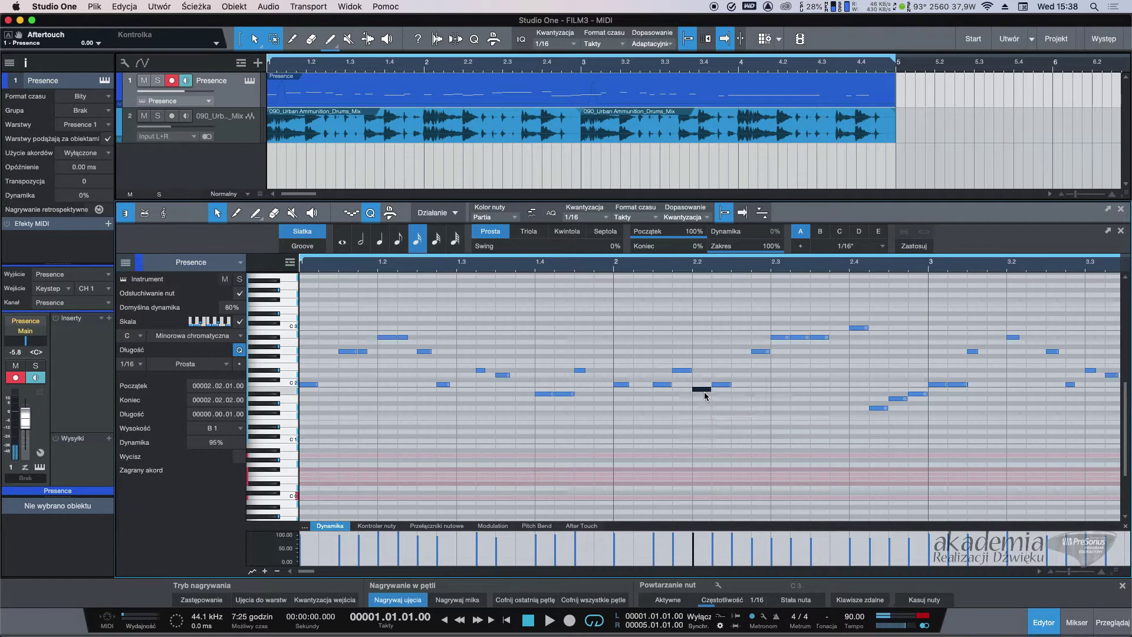
key(space)
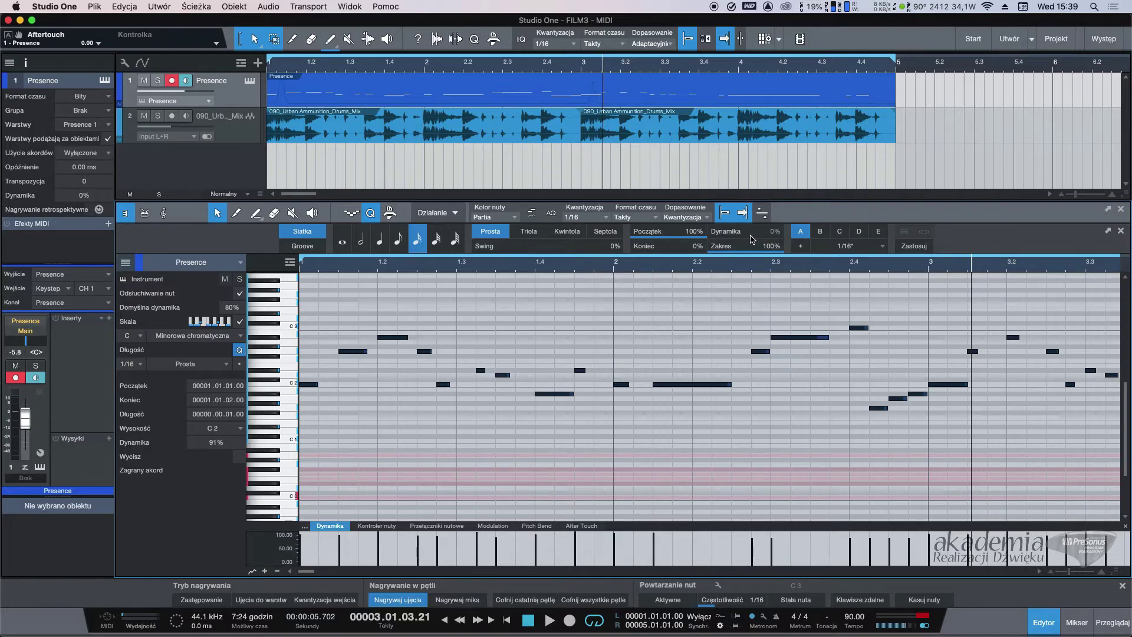
Step: Link the note editor's timeline to the arrangement, zoom both views together, and unlink them again
click(762, 214)
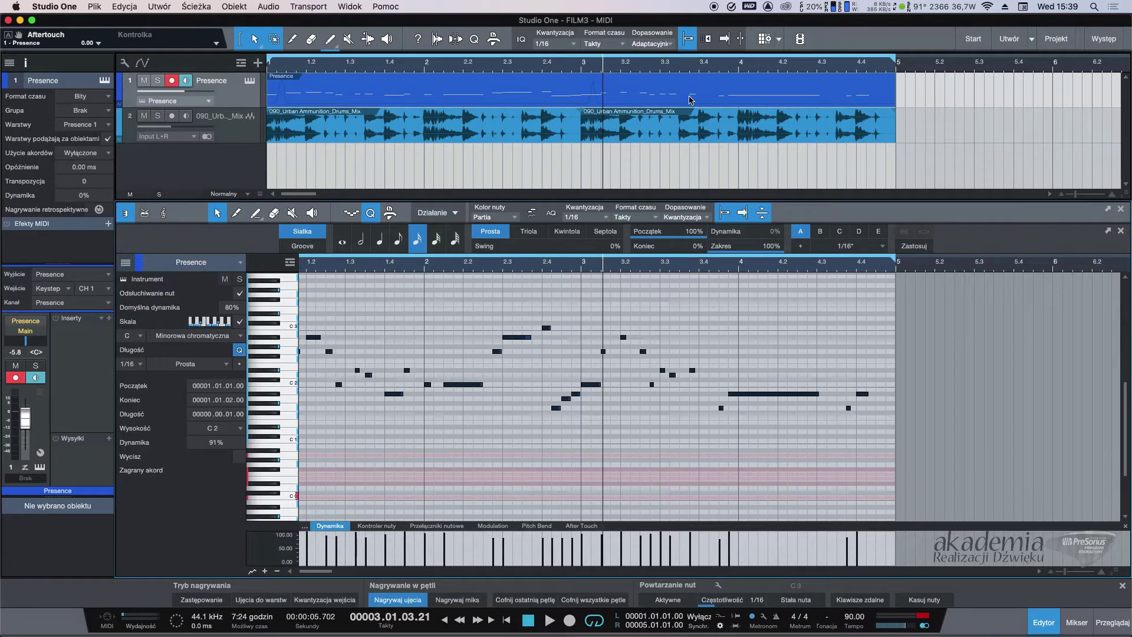
drag(1075, 194, 1077, 199)
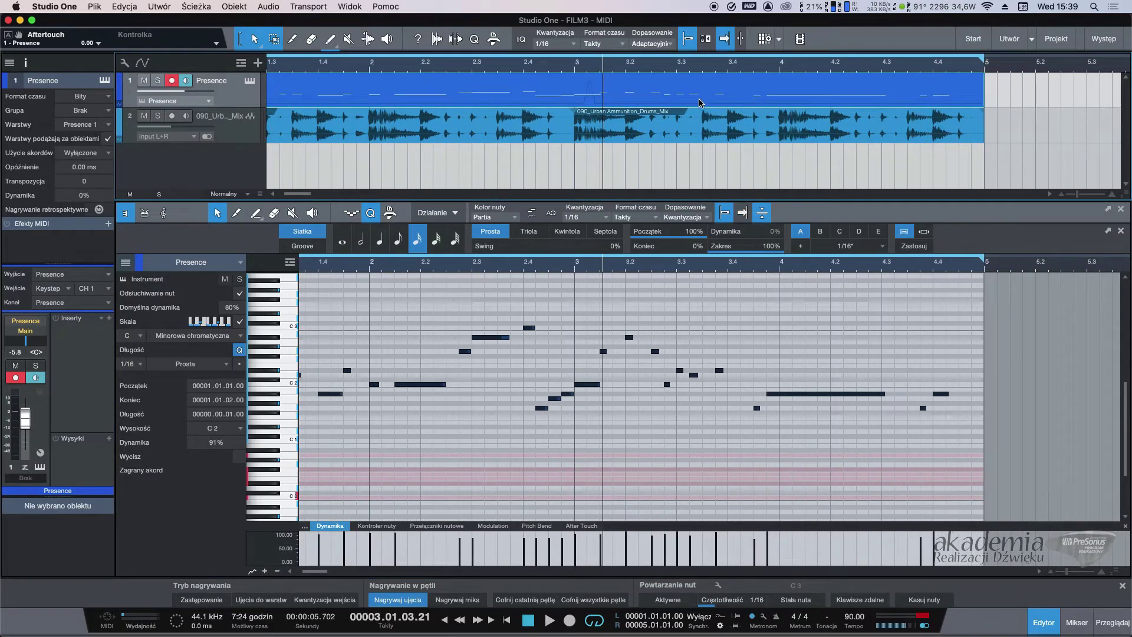
key(e)
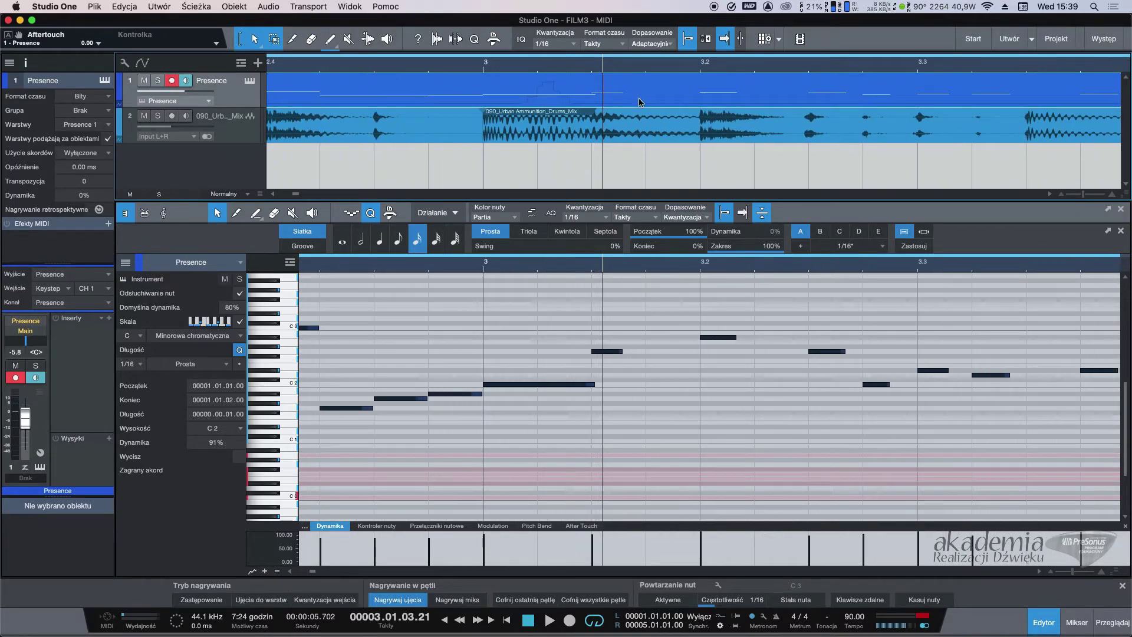
key(e)
key(e)
click(762, 213)
mouse_move(1078, 198)
mouse_down()
mouse_move(1064, 194)
mouse_move(1075, 194)
mouse_up()
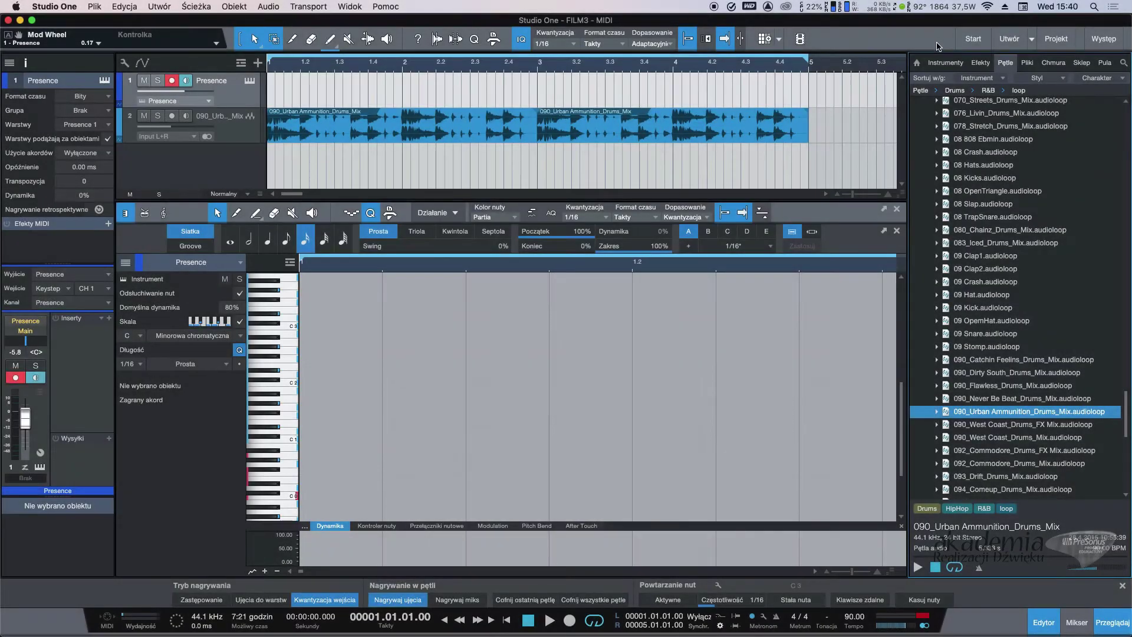
Step: Replace the Presence instrument on track 1 with the PreSonus Mai Tai synthesizer
click(946, 63)
drag(990, 333, 248, 94)
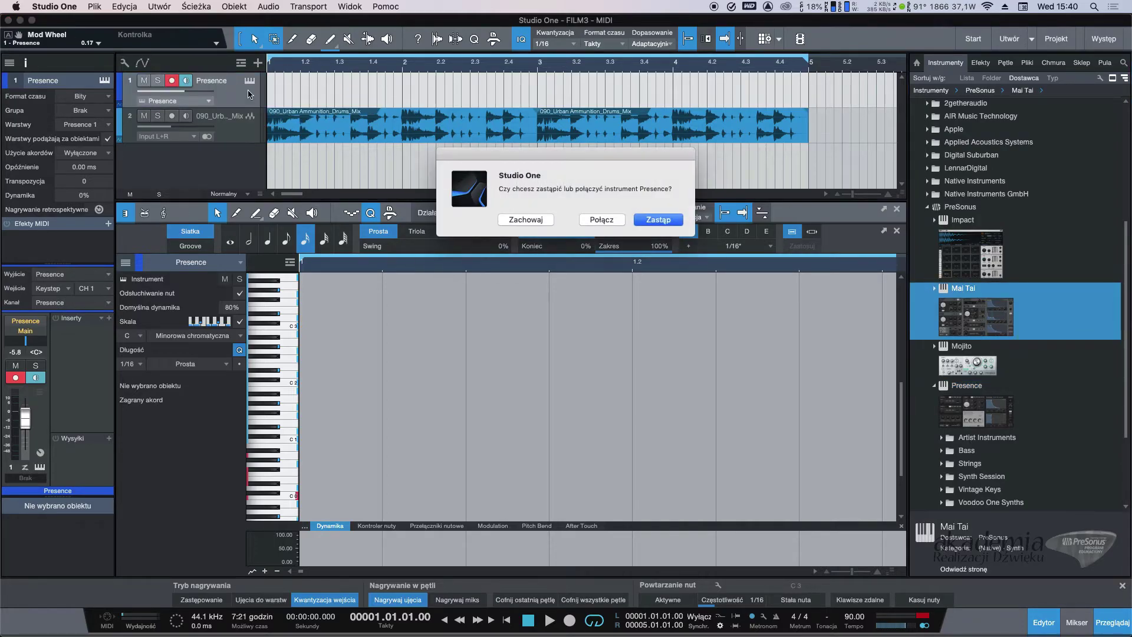
click(659, 220)
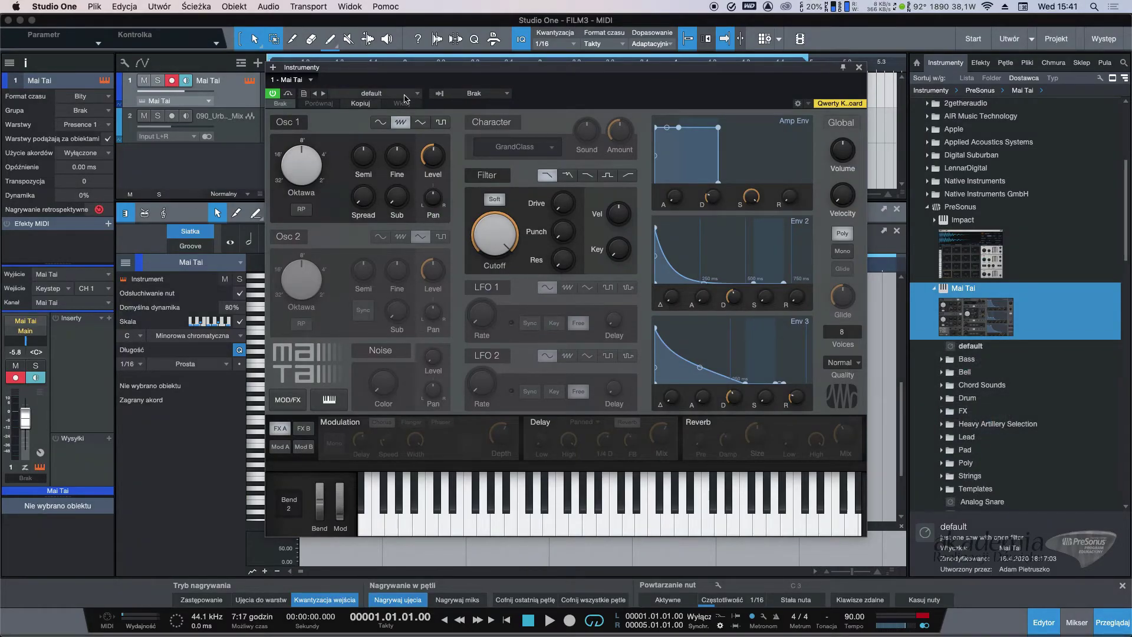
Step: Load the Lead - Classic Modul preset from the Lead folder into Mai Tai
click(405, 94)
click(361, 197)
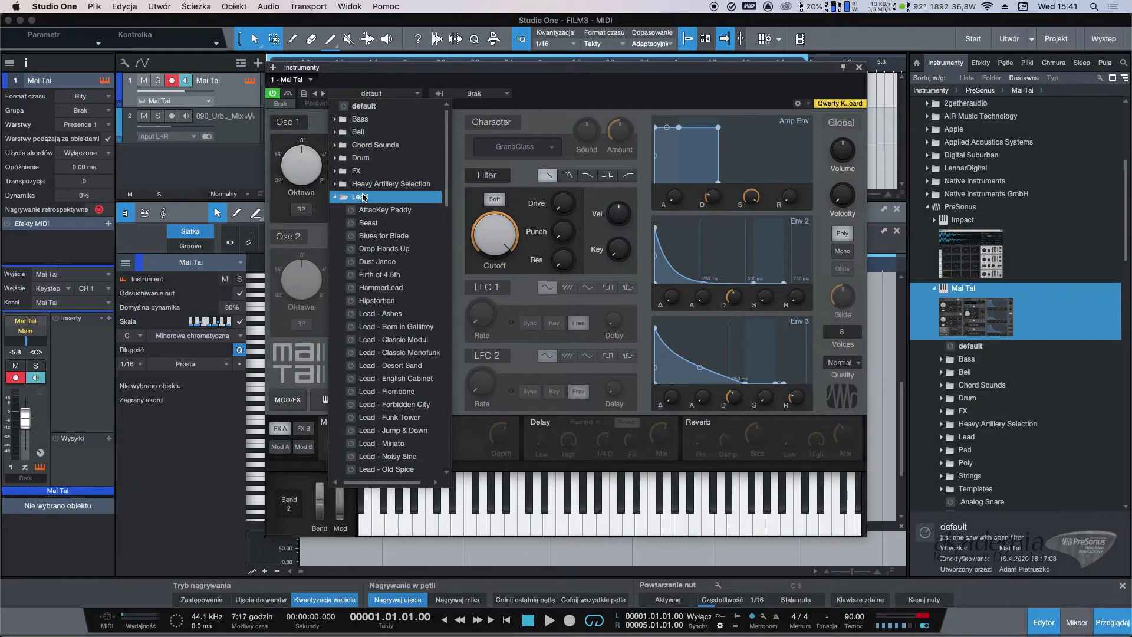
click(436, 340)
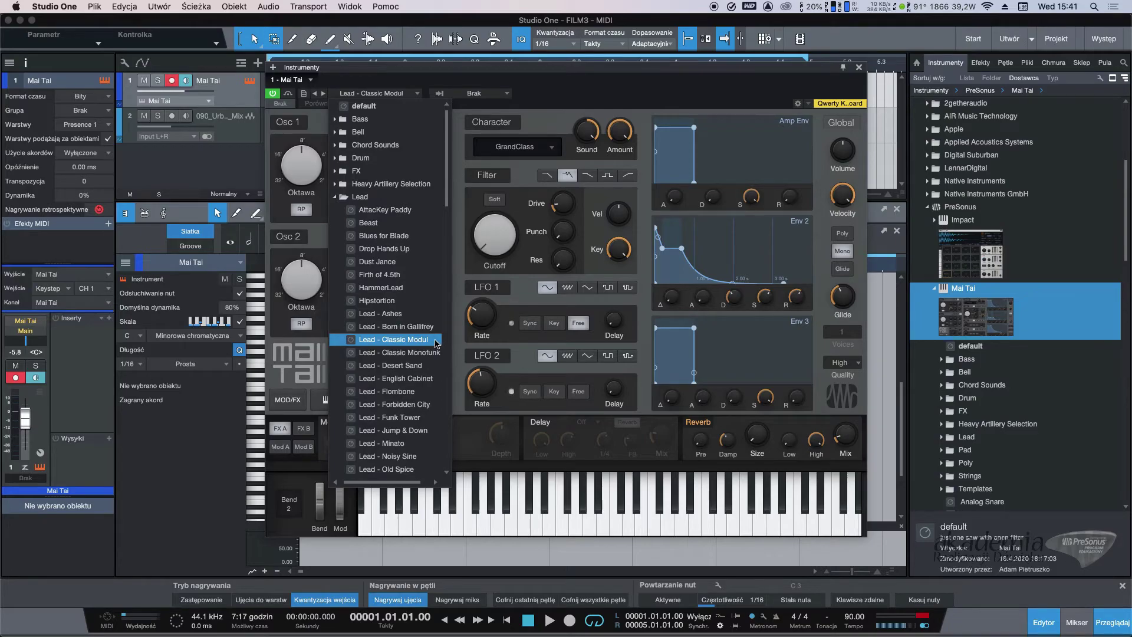
click(412, 326)
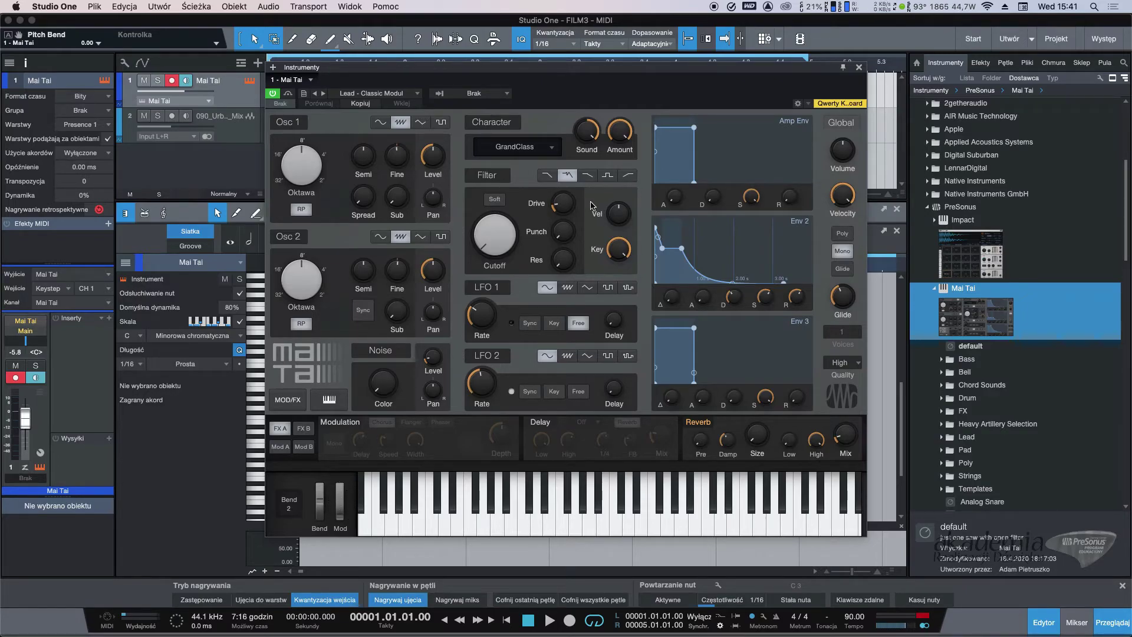
Step: Play a few test notes on Mai Tai to hear the pitch bend with its existing range
key(g)
key(u)
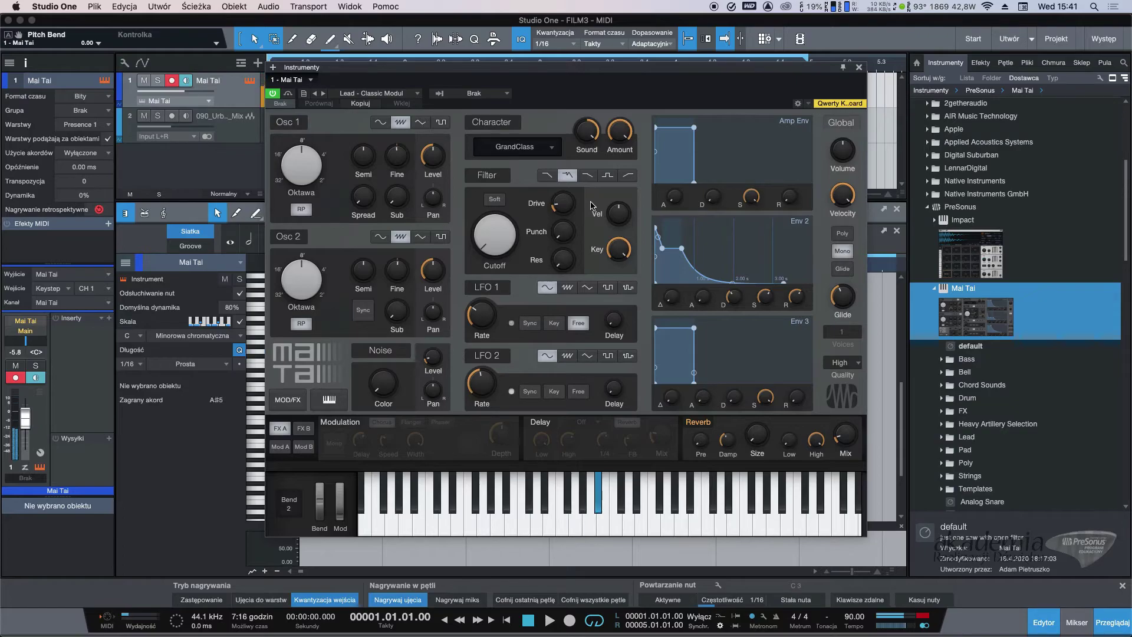
key(g)
key(e)
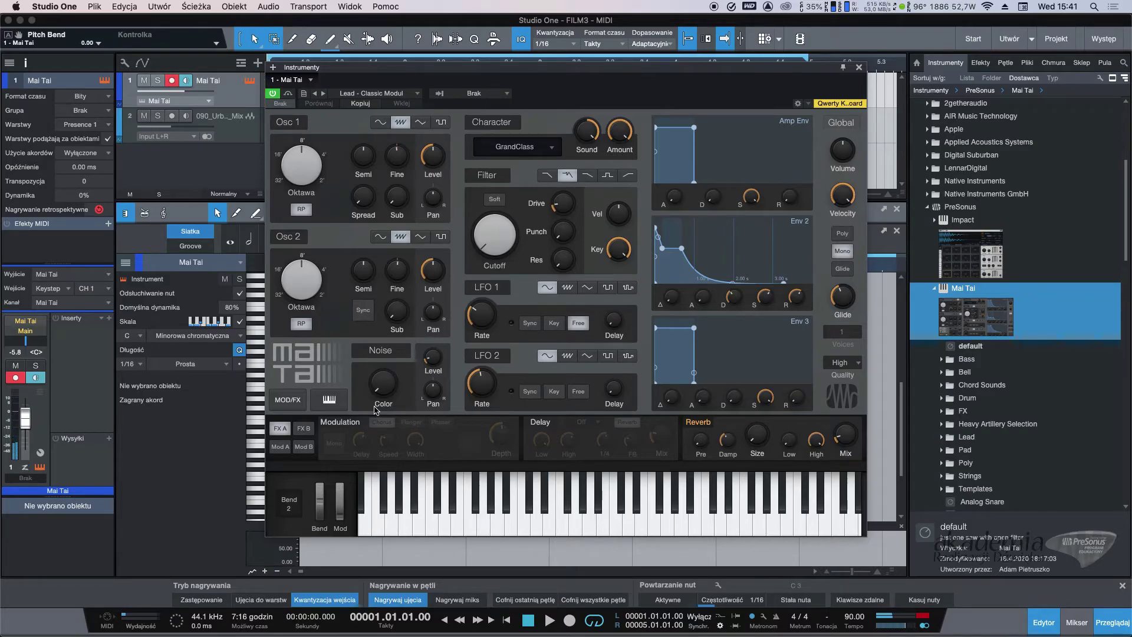
Step: Try a Mai Tai pitch bend range of 12 on played notes and set the range back to 2
double_click(289, 510)
text(12)
key(Return)
key(e)
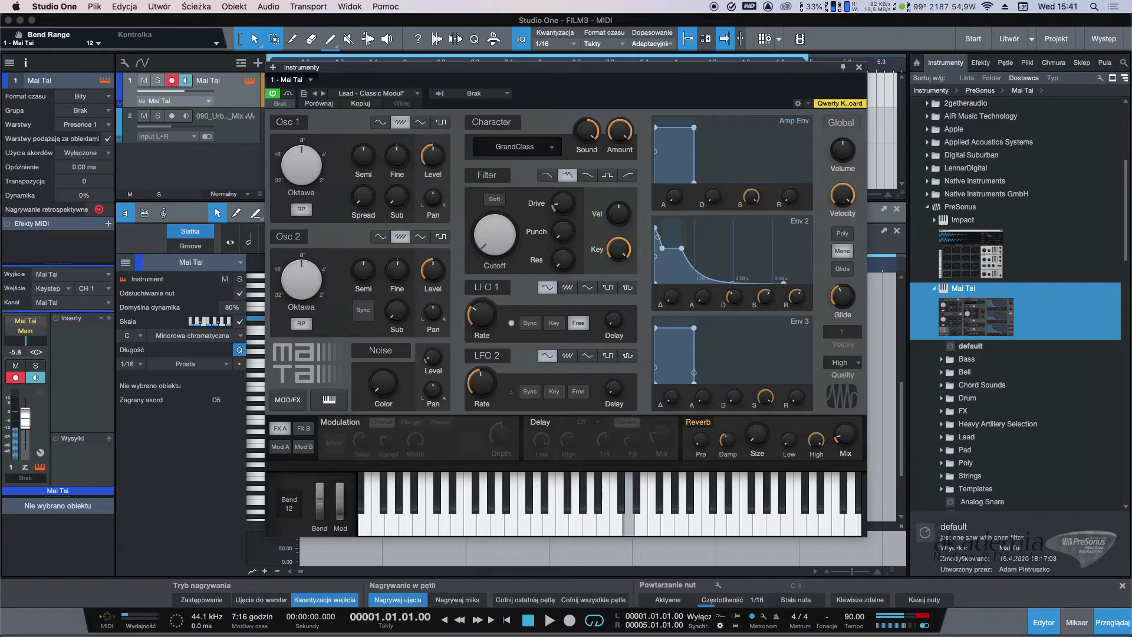
drag(320, 515, 319, 514)
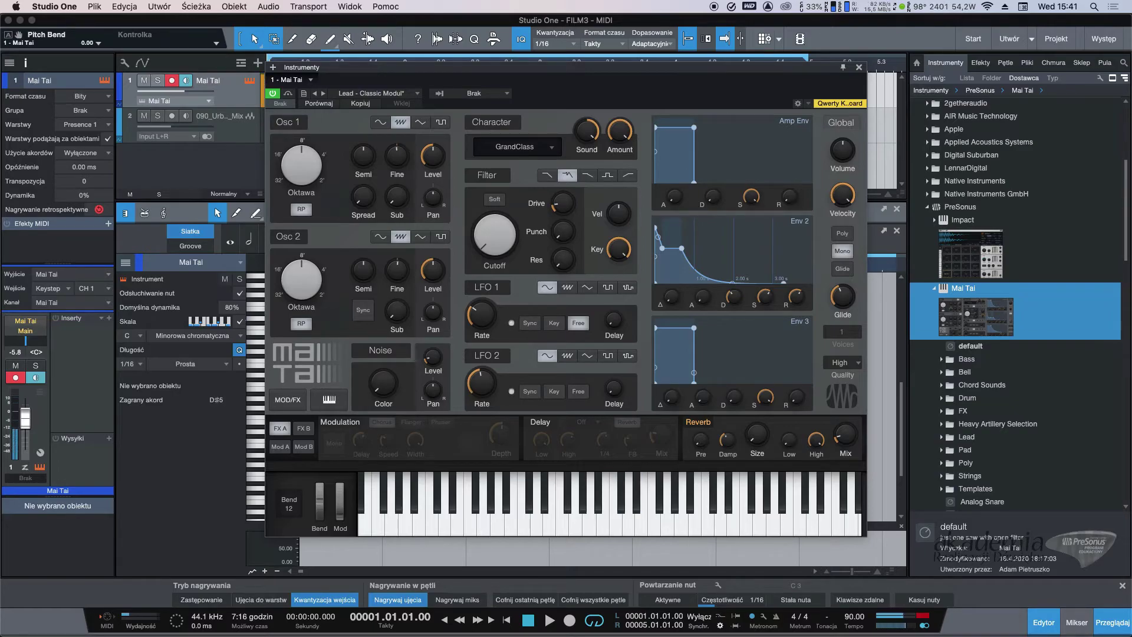
click(289, 509)
text(2)
key(Return)
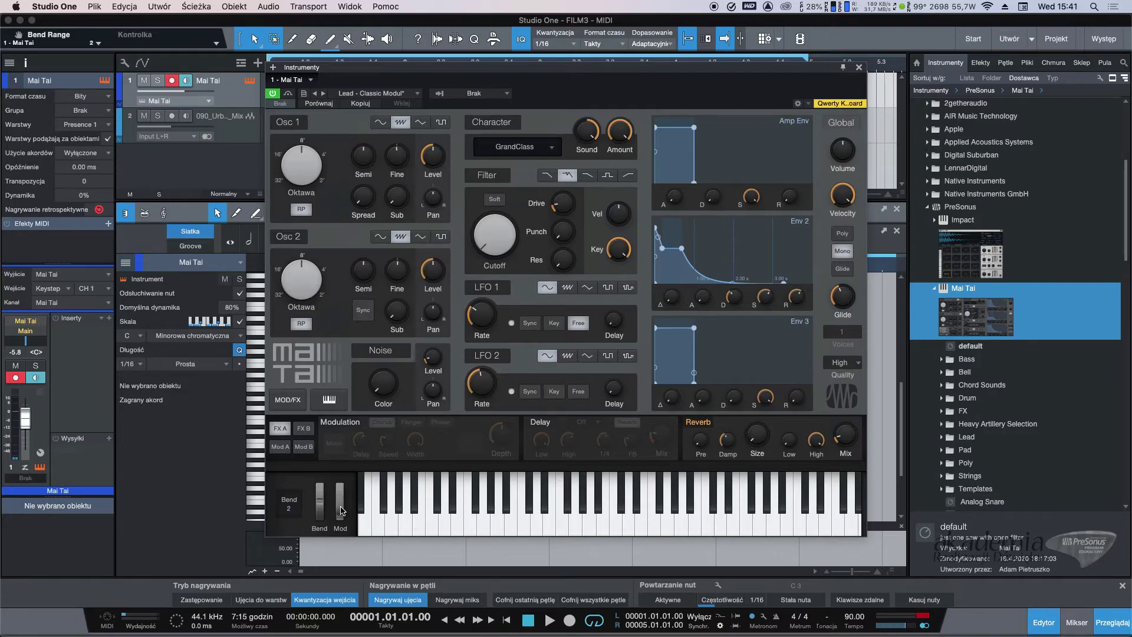
Step: Show Mai Tai's Mod A modulation assignments and test the mod wheel on a played note
click(286, 448)
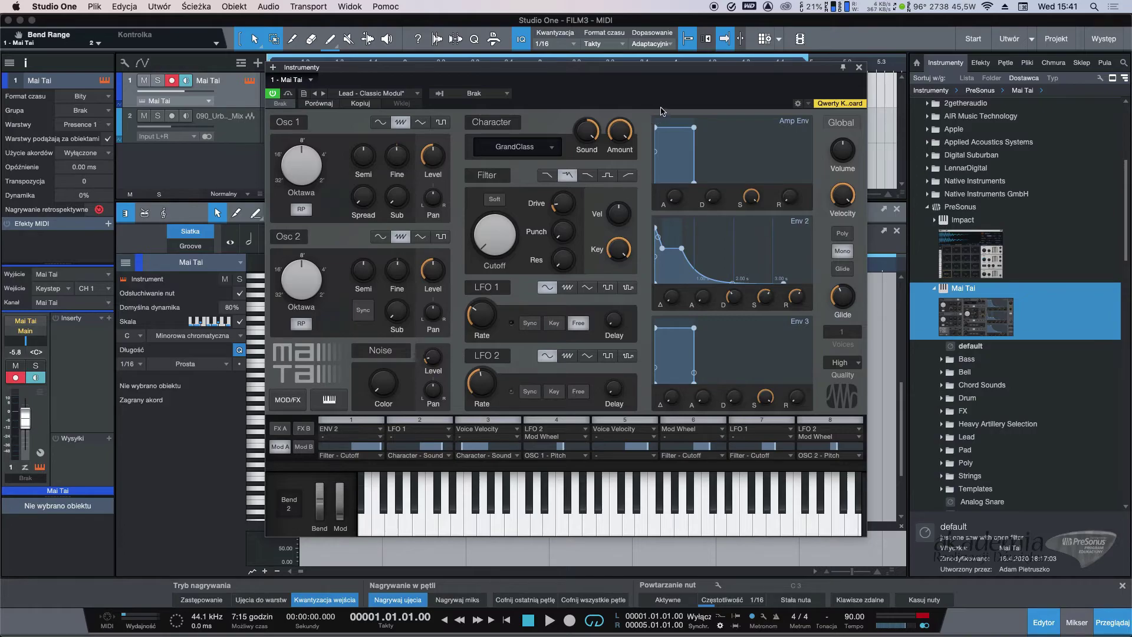
key(s)
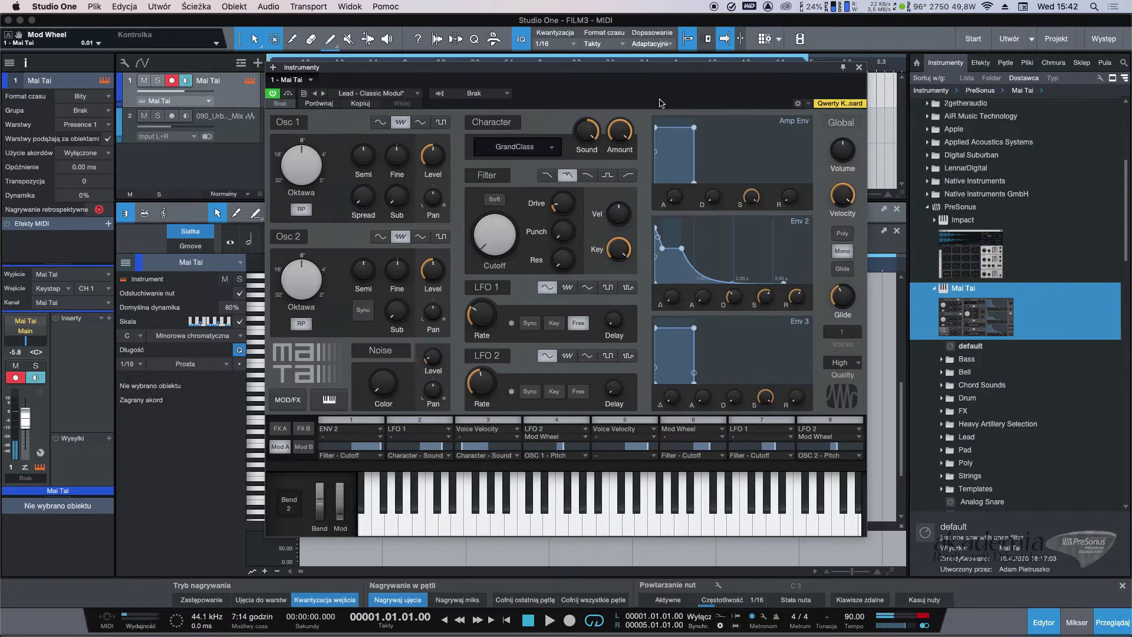
Step: Close the Mai Tai window and record a lead part with pitch bend and modulation over bars 1 to 4
click(859, 67)
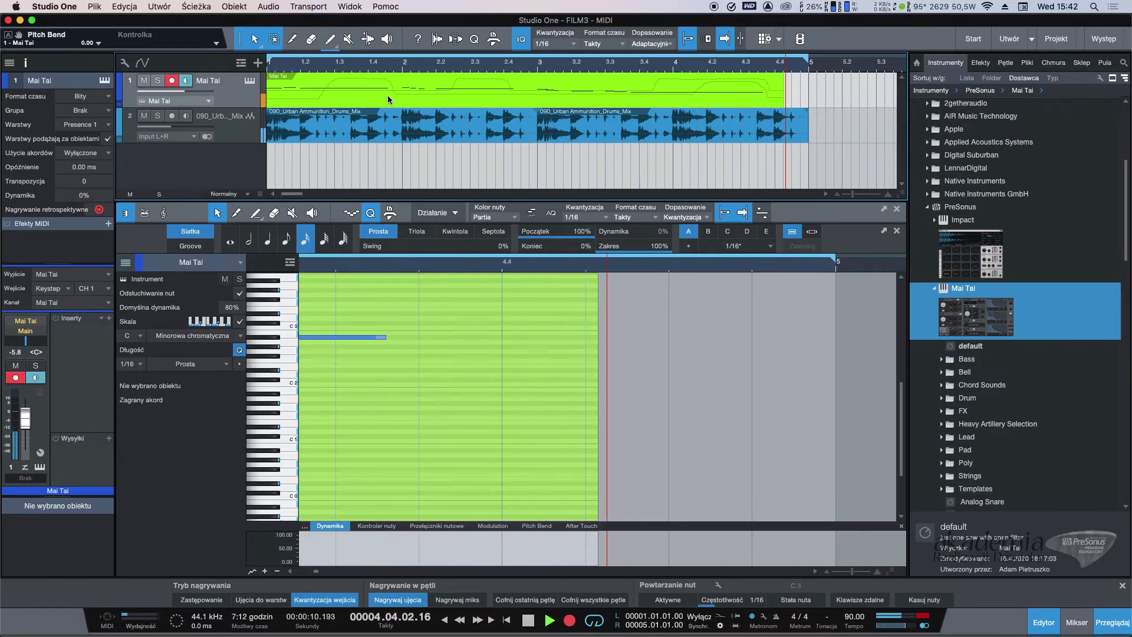
key(space)
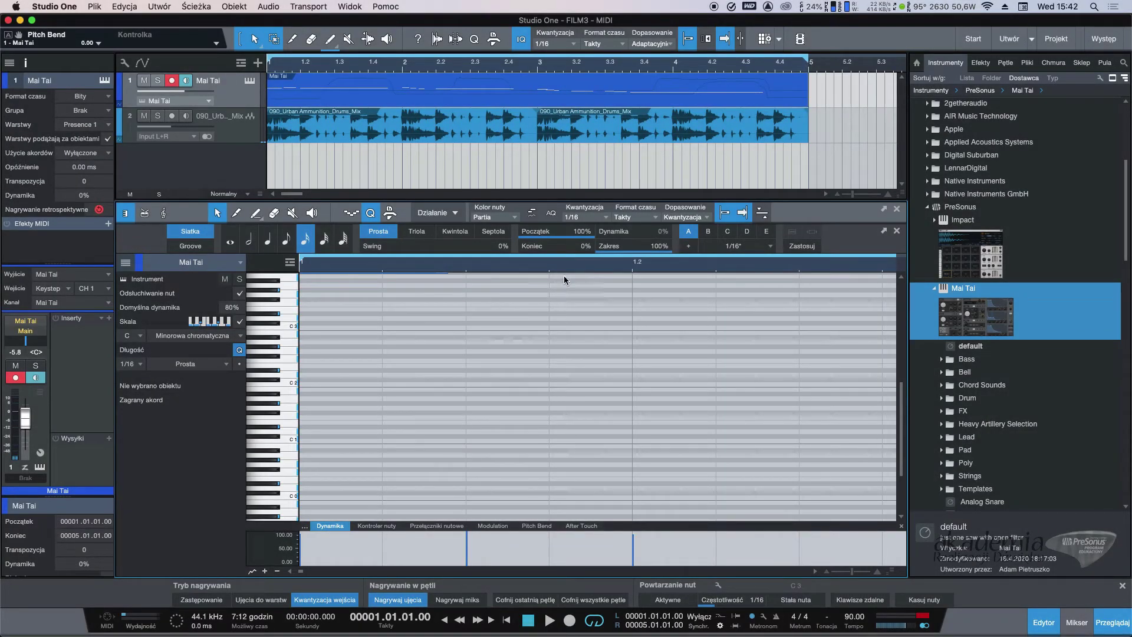
Step: Fit the recorded Mai Tai notes in the editor, show the part's Pitch Bend lane, and play the part
key(shift+z)
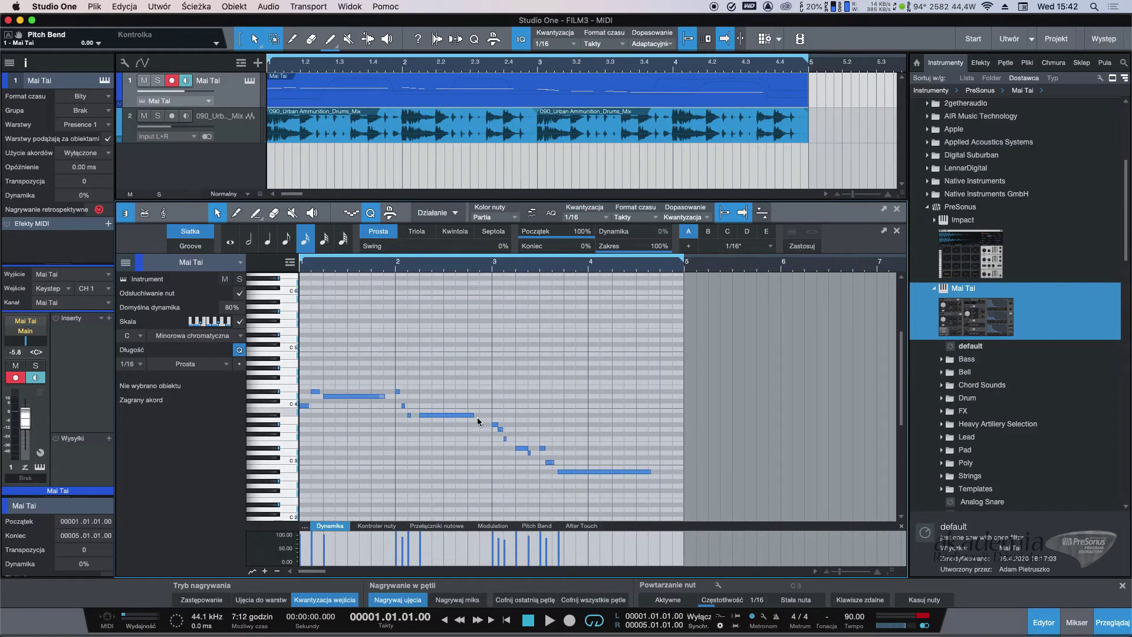
drag(626, 506, 298, 341)
click(395, 347)
click(254, 572)
click(254, 571)
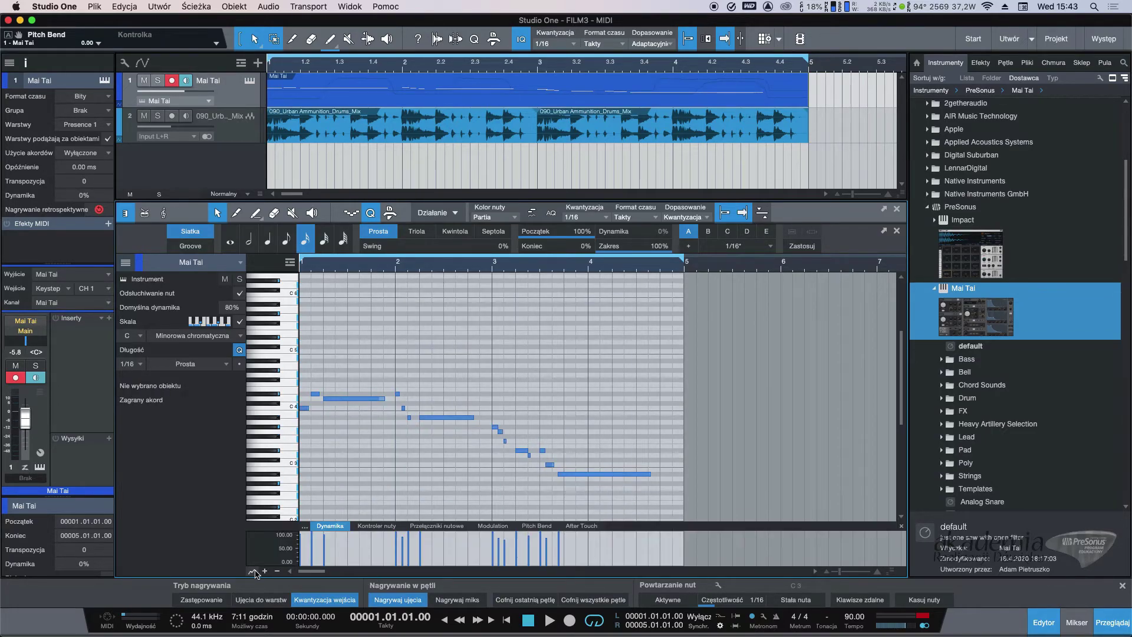
mouse_move(326, 541)
mouse_down()
mouse_move(329, 572)
mouse_move(329, 549)
mouse_up()
click(531, 526)
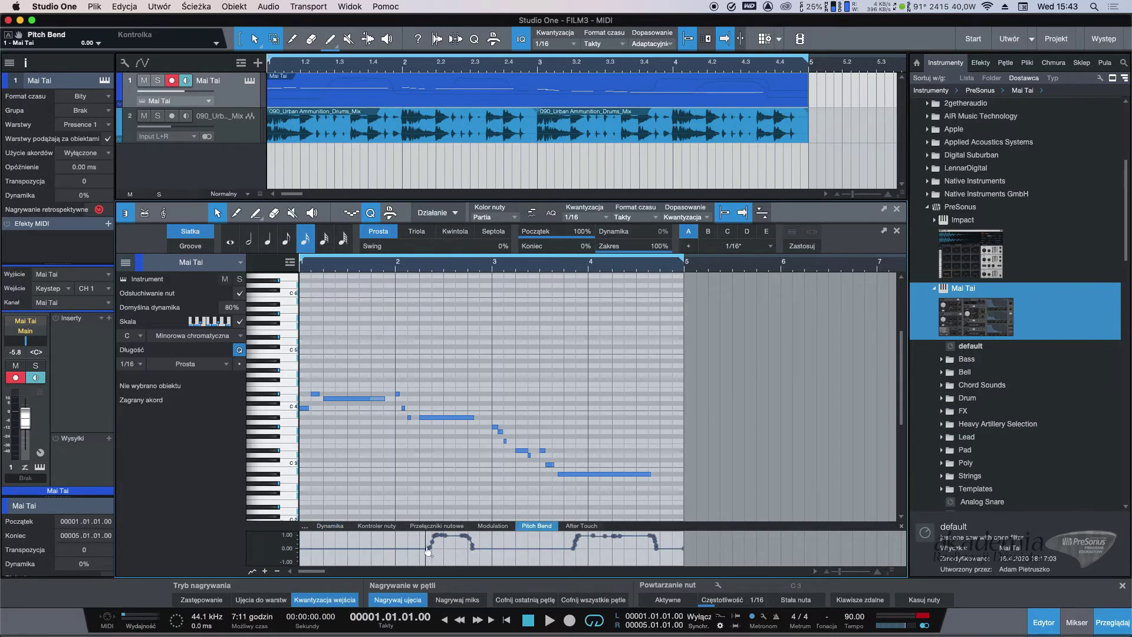
key(space)
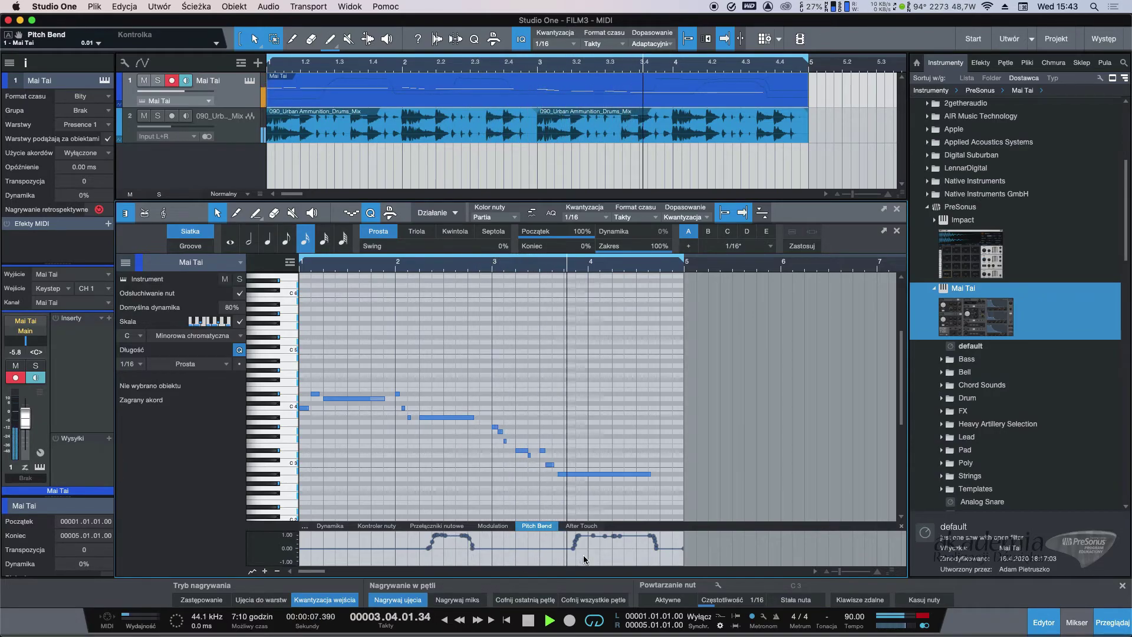
key(space)
Step: Pull the pitch bend curve down to -1.00 in the middle of bar 4, bring it back toward 0.00, and enlarge the lane
drag(624, 537, 641, 559)
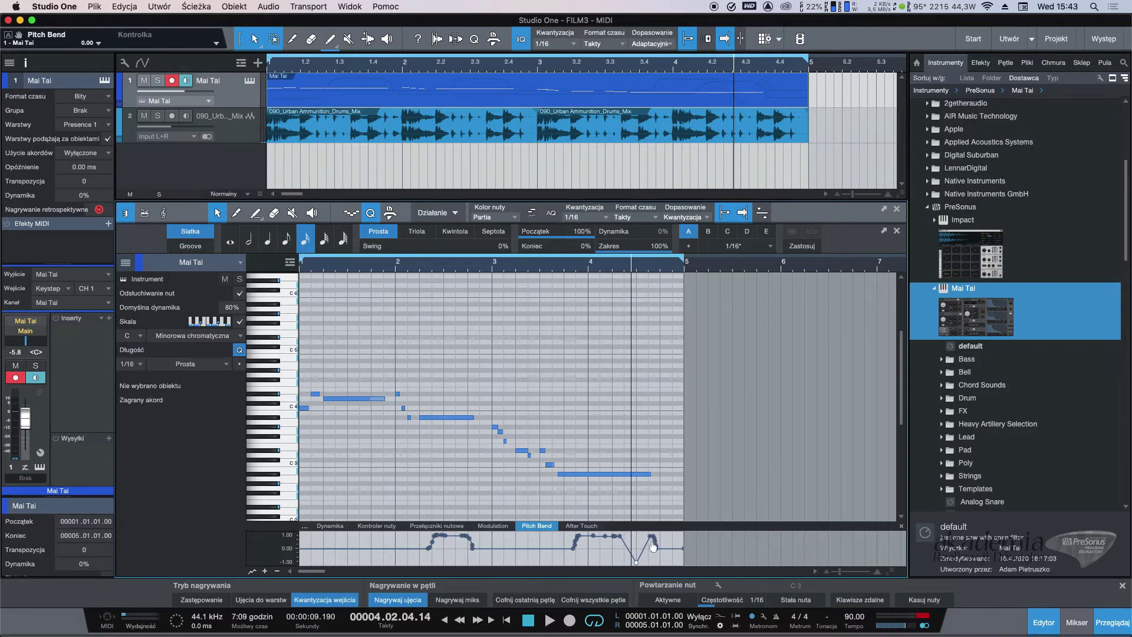
drag(652, 543, 656, 546)
drag(647, 529, 647, 390)
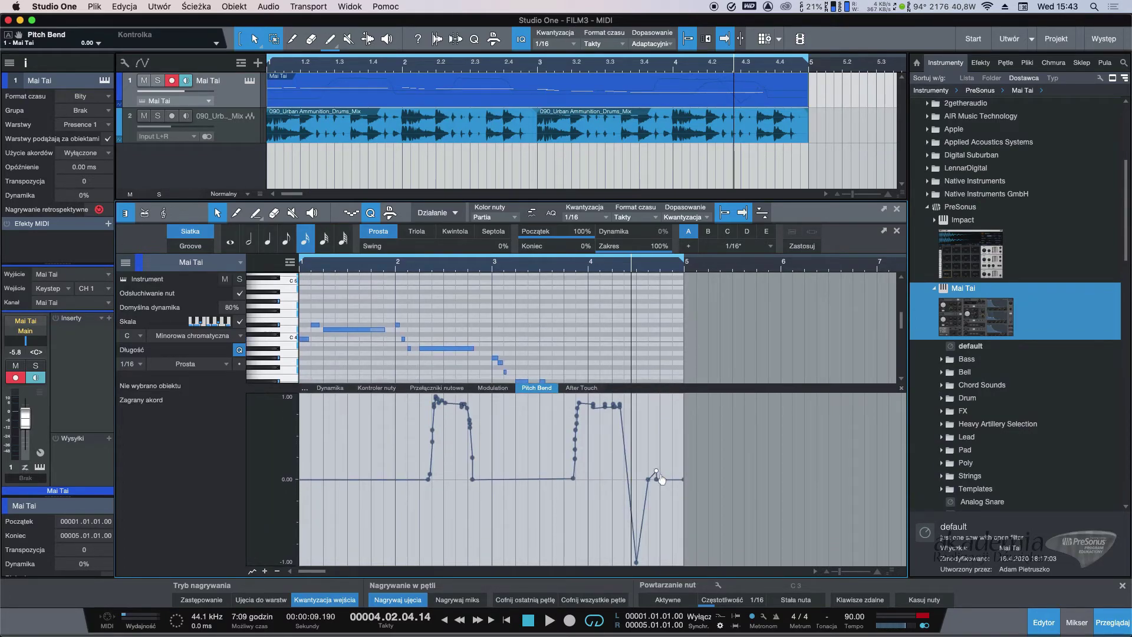
Step: Level the tops of both raised pitch bend sections in bars 2 and 3-4 at 1.00
drag(582, 410, 617, 391)
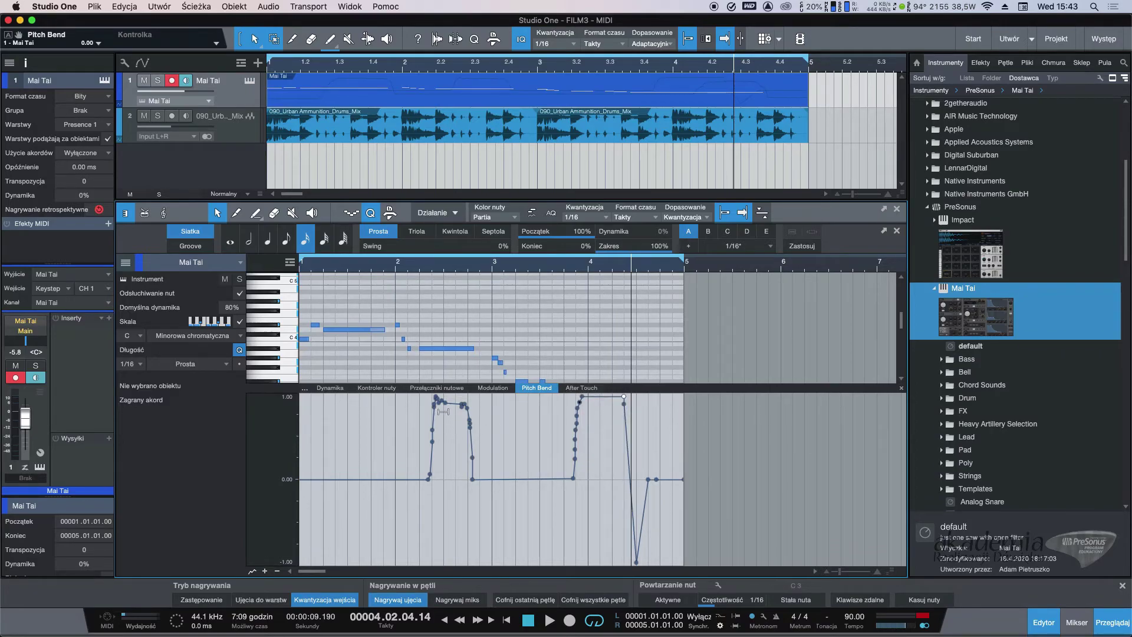
drag(441, 406, 468, 398)
Step: Add a pitch bend dip to about -0.4 near the end of bar 1 and play the part from the start
click(335, 479)
drag(379, 481, 381, 514)
click(392, 479)
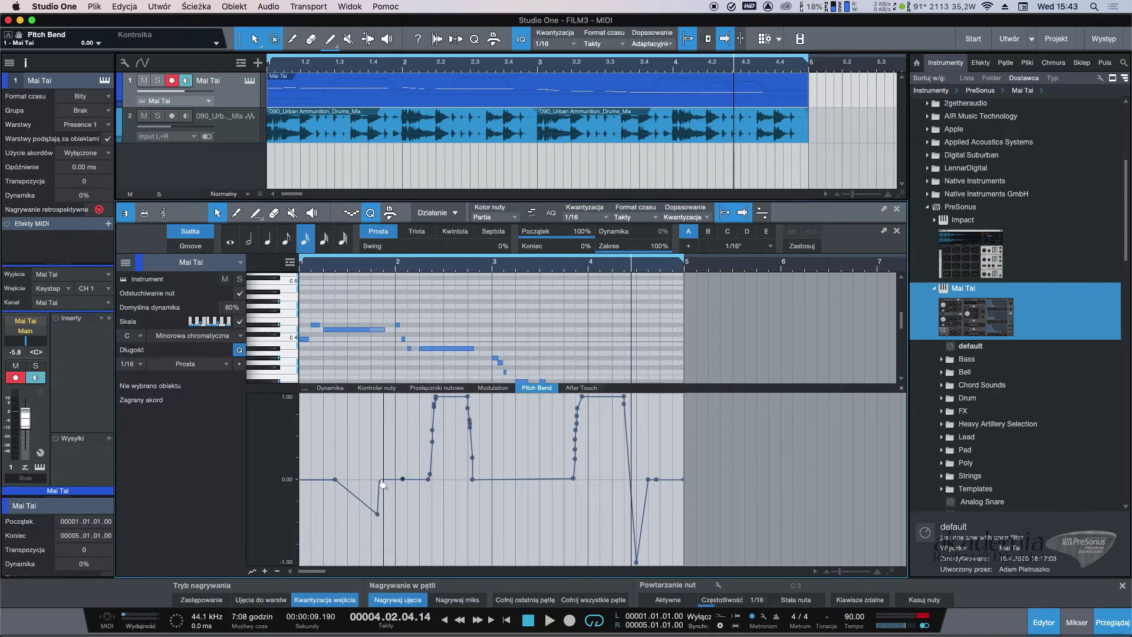
click(300, 269)
key(space)
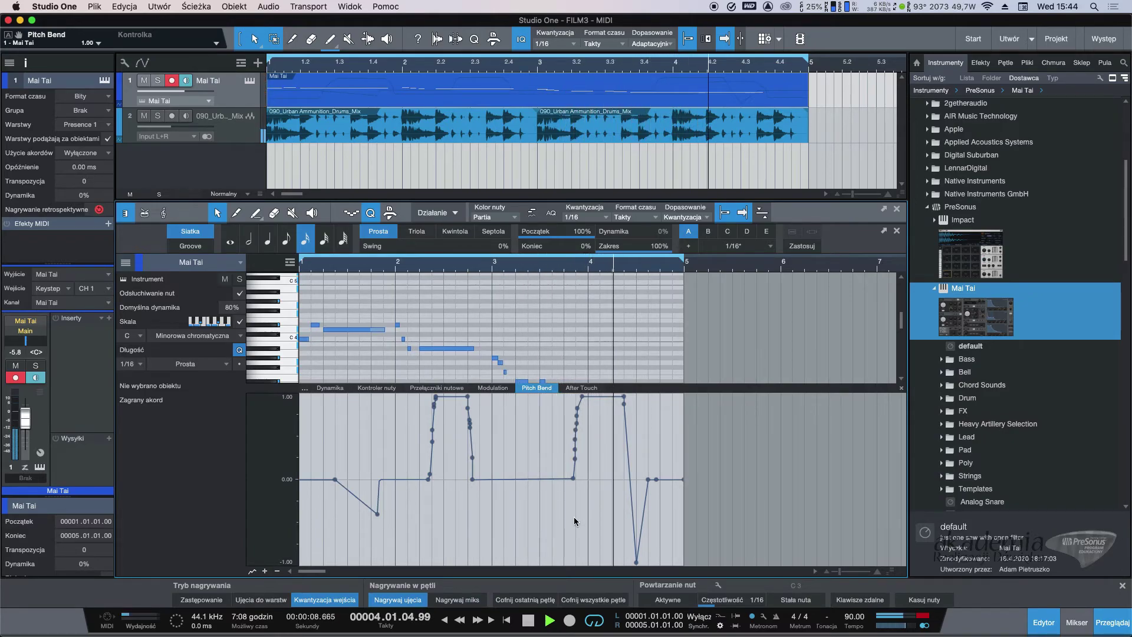
key(space)
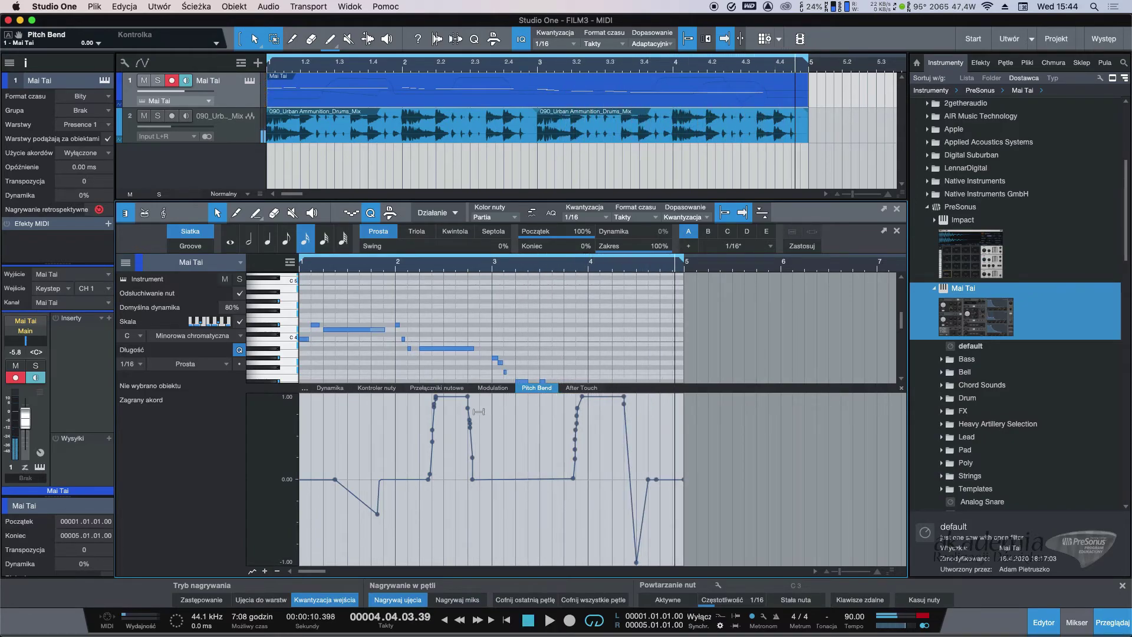
Step: Show the part's Modulation curve and play it from the start while watching the wheels in the Mai Tai window
click(493, 388)
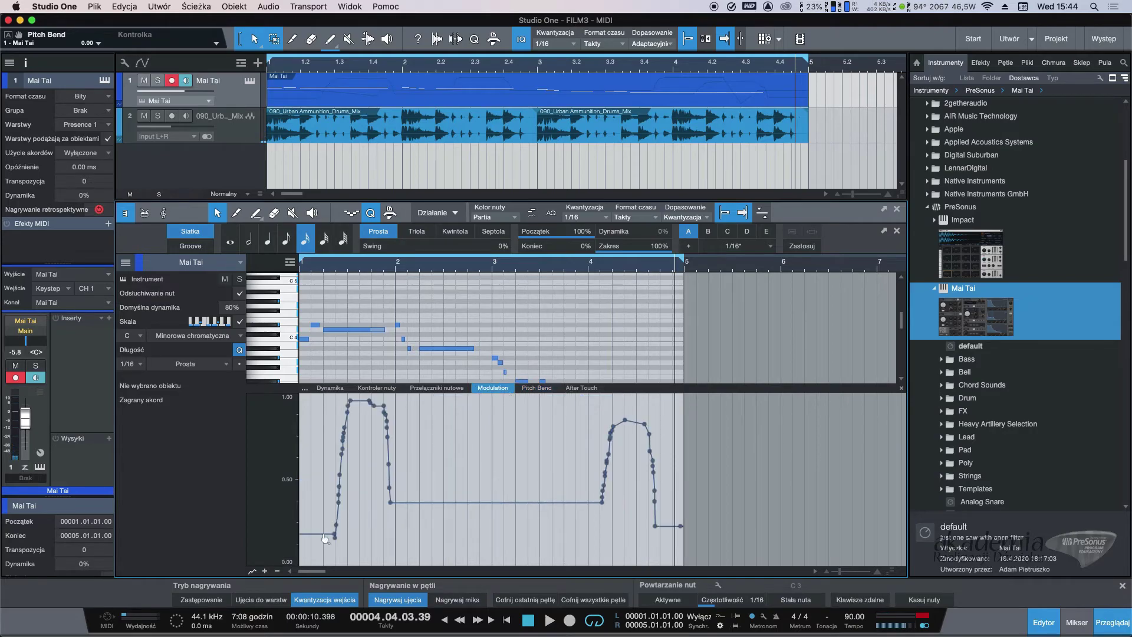
key(comma)
key(space)
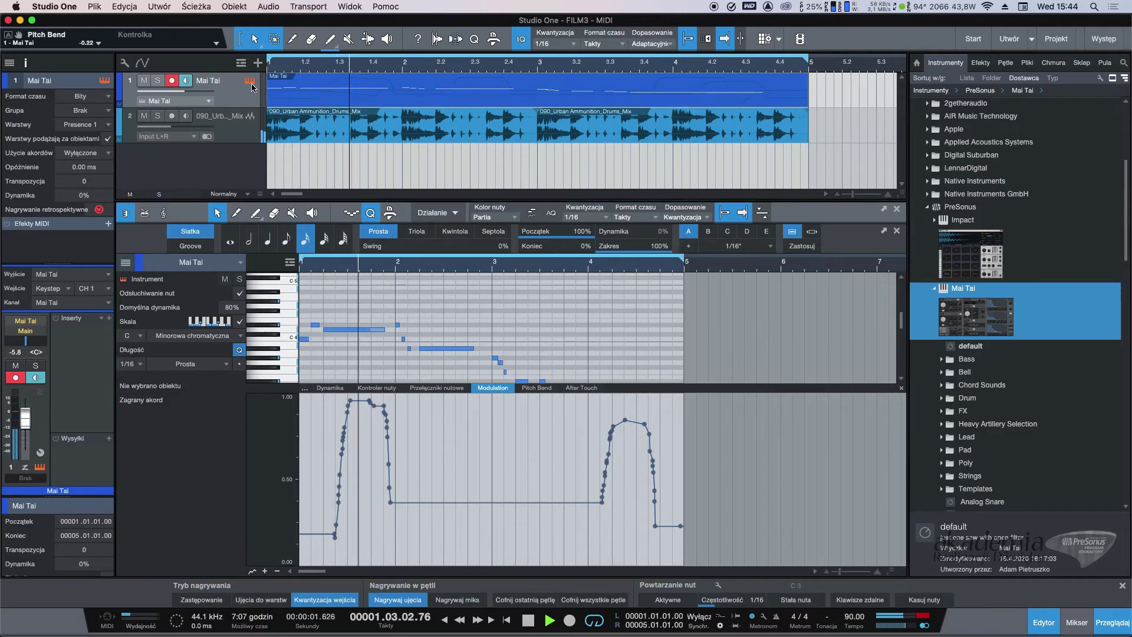
click(251, 81)
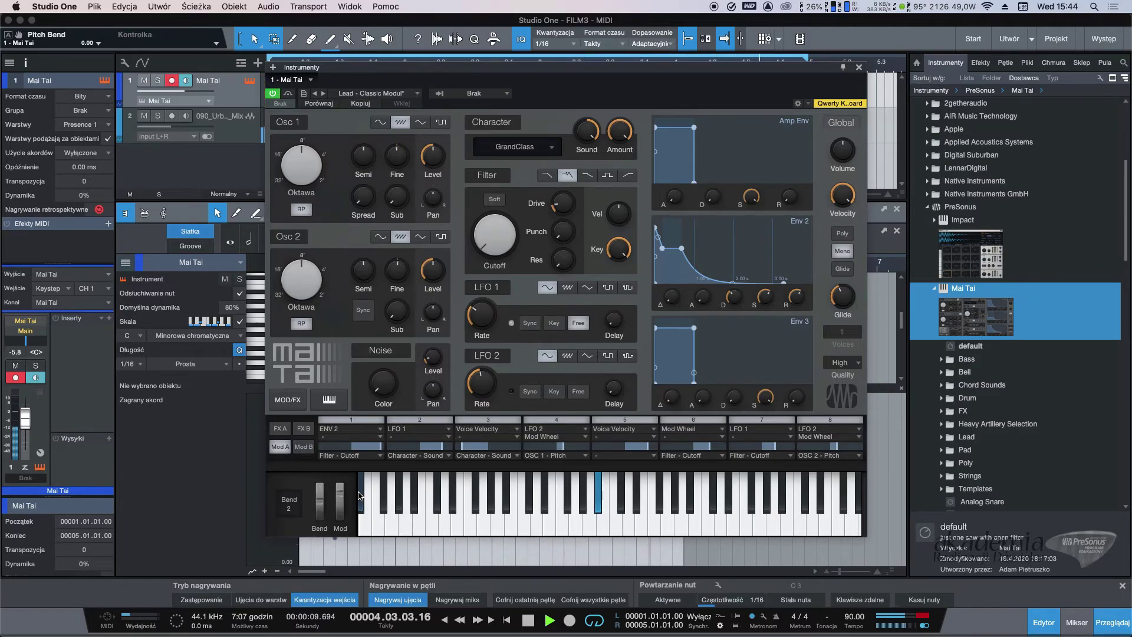
key(space)
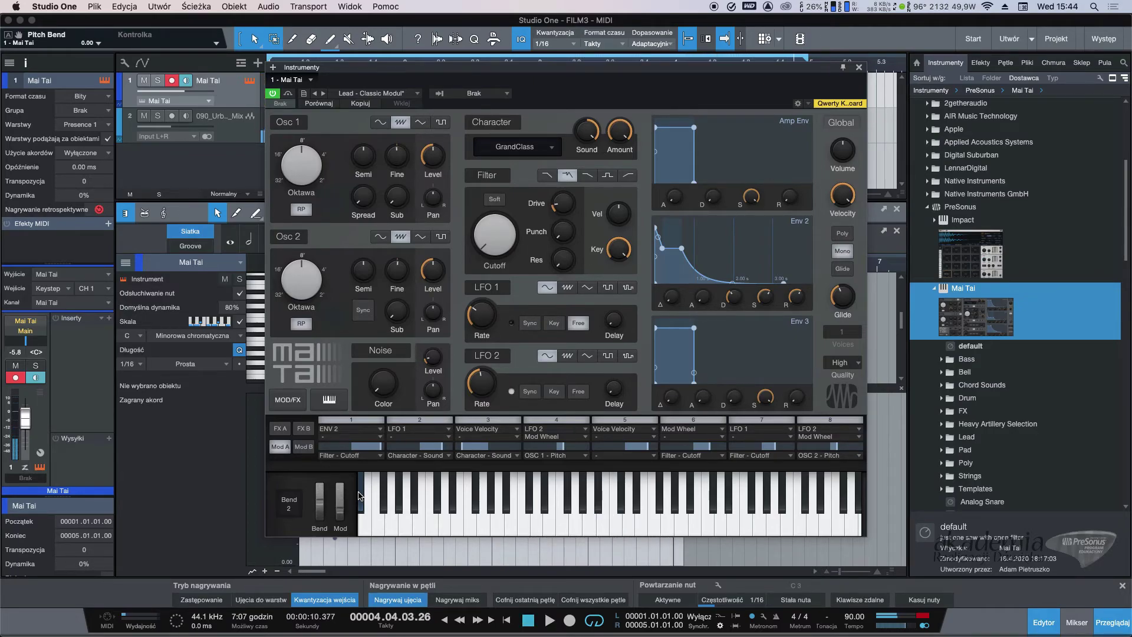
click(858, 68)
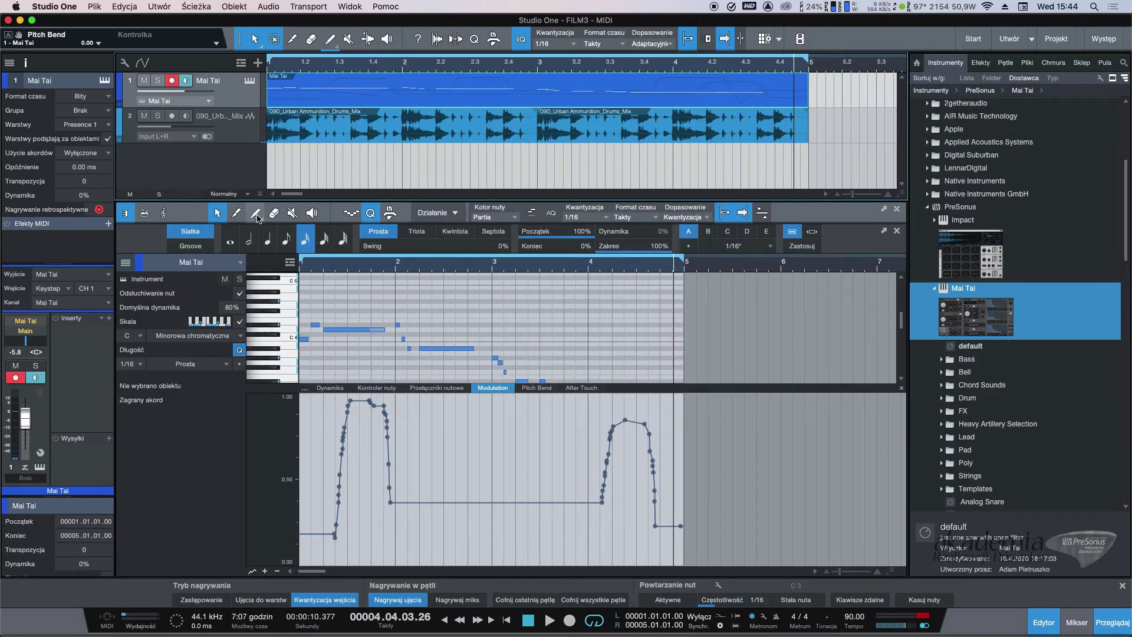
Step: Redraw the modulation curve from early bar 1 to the start of bar 3 with the Paint tool as a smooth wave between about 0.2 and 0.6
drag(257, 219, 284, 237)
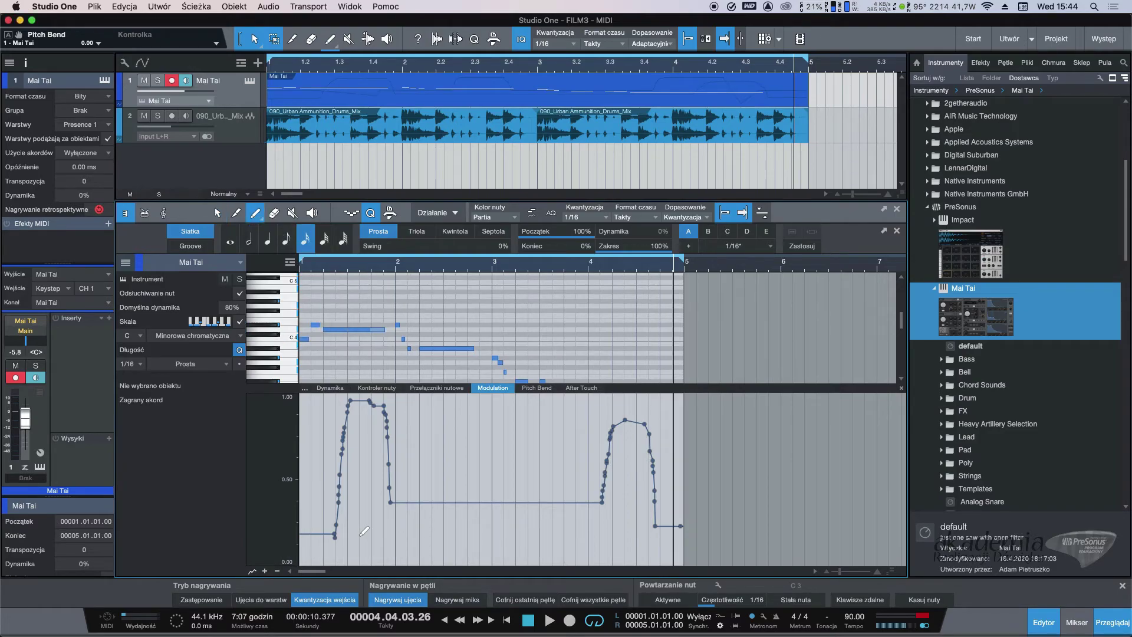
drag(327, 525, 497, 482)
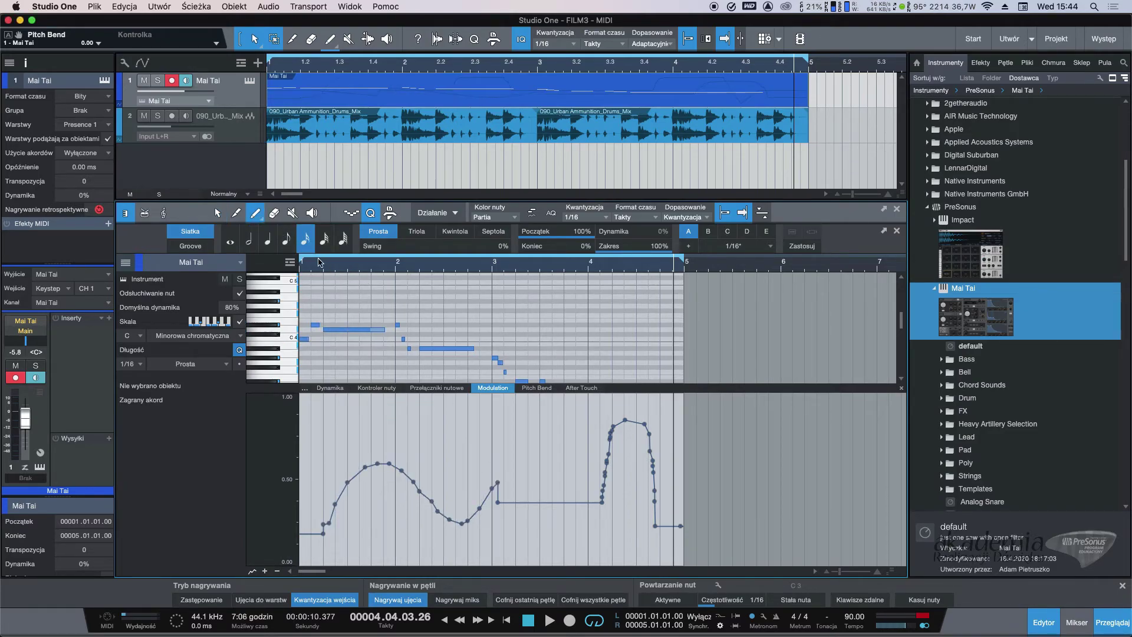
Step: Paint a repeating triangle-shaped modulation wave between about 0.2 and 0.7 from early bar 1 to the middle of bar 4
drag(260, 218, 286, 303)
drag(314, 489, 568, 466)
drag(322, 486, 641, 524)
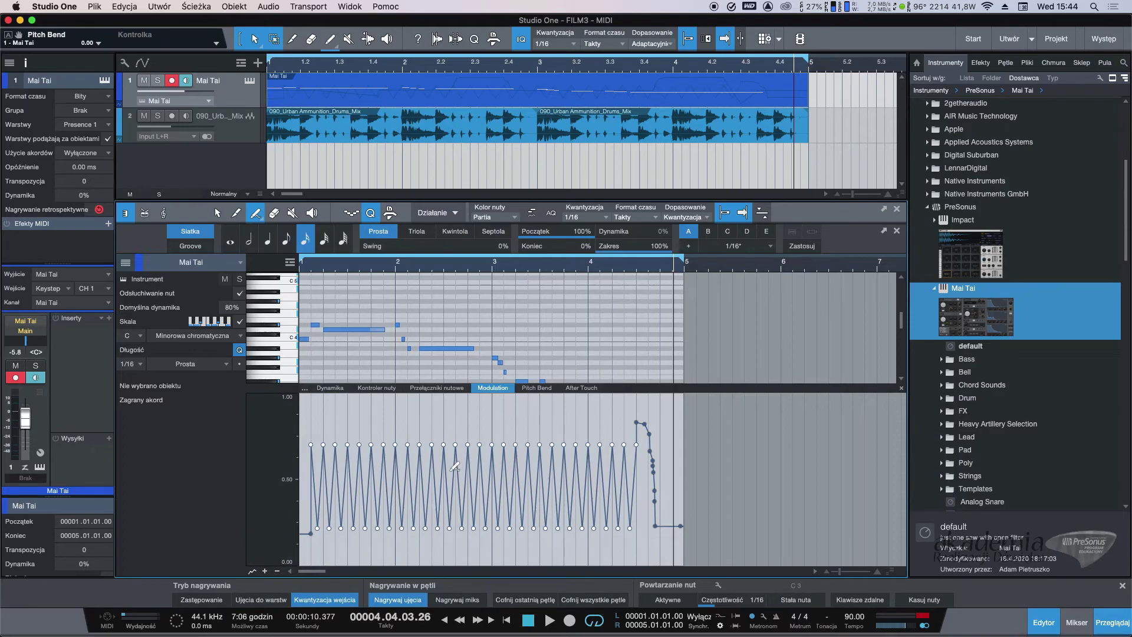
Step: Play the part while watching the Mod wheel in the Mai Tai window, and close that window after stopping
key(space)
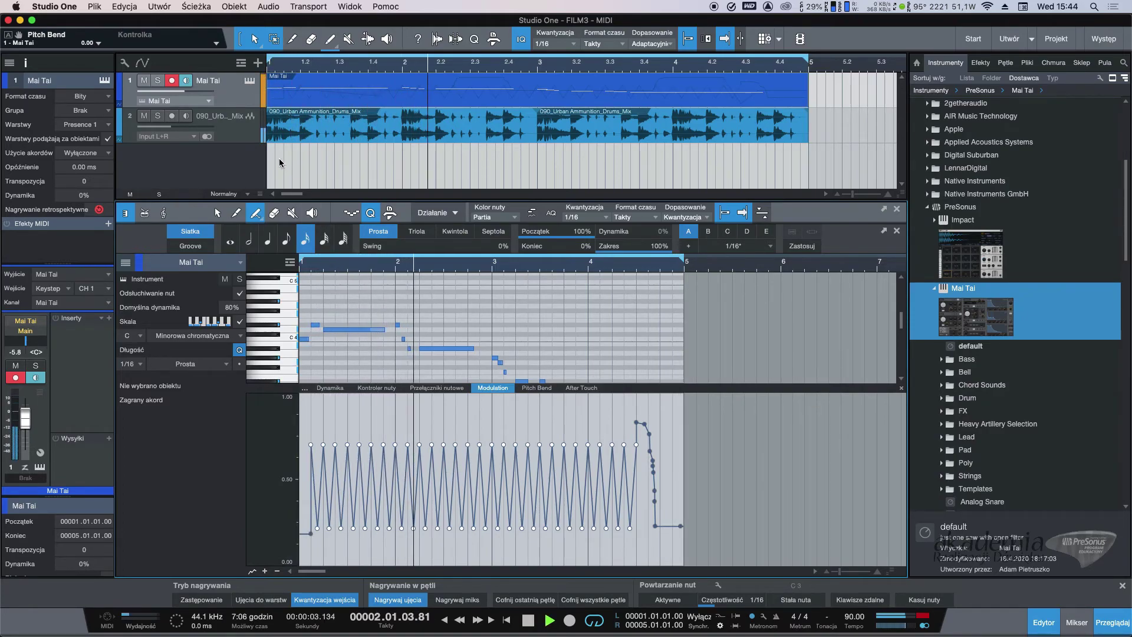
click(249, 81)
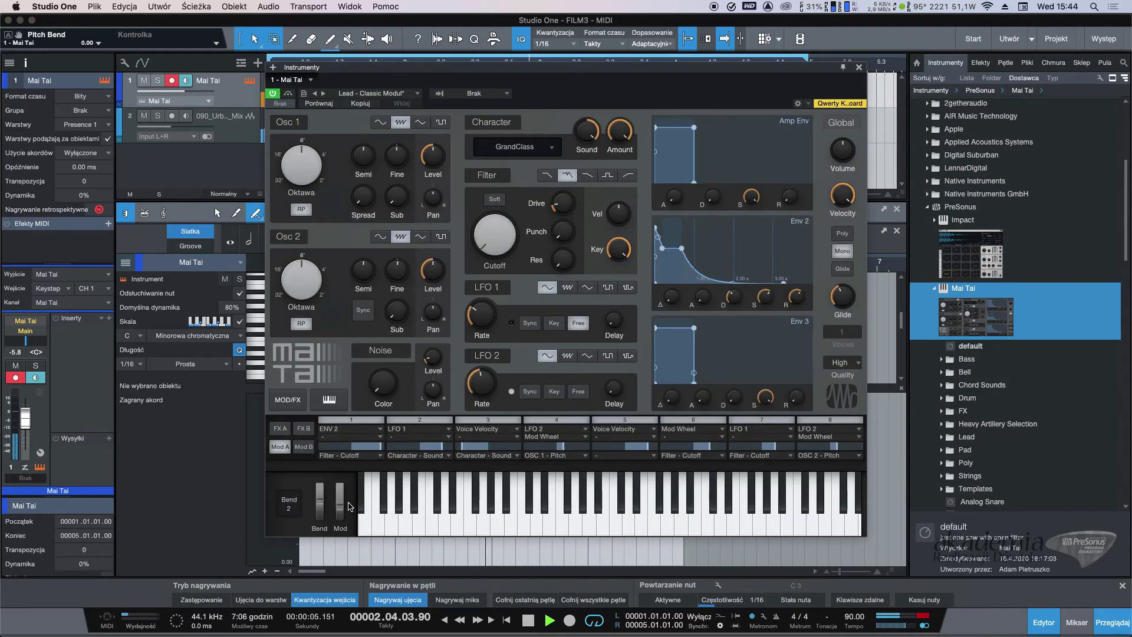
key(space)
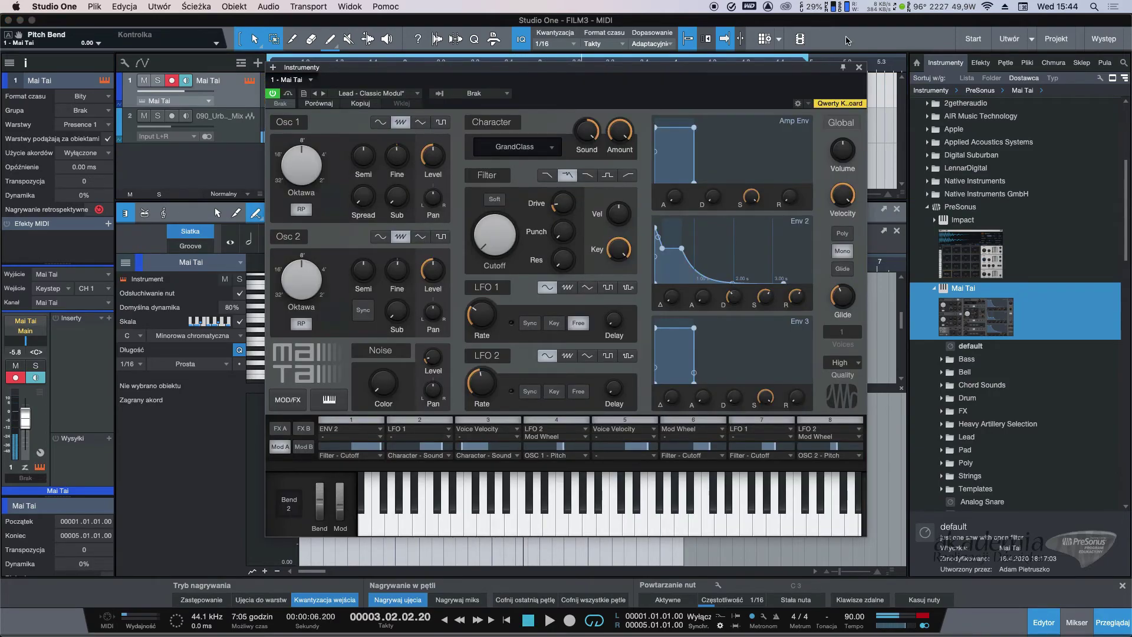
click(859, 68)
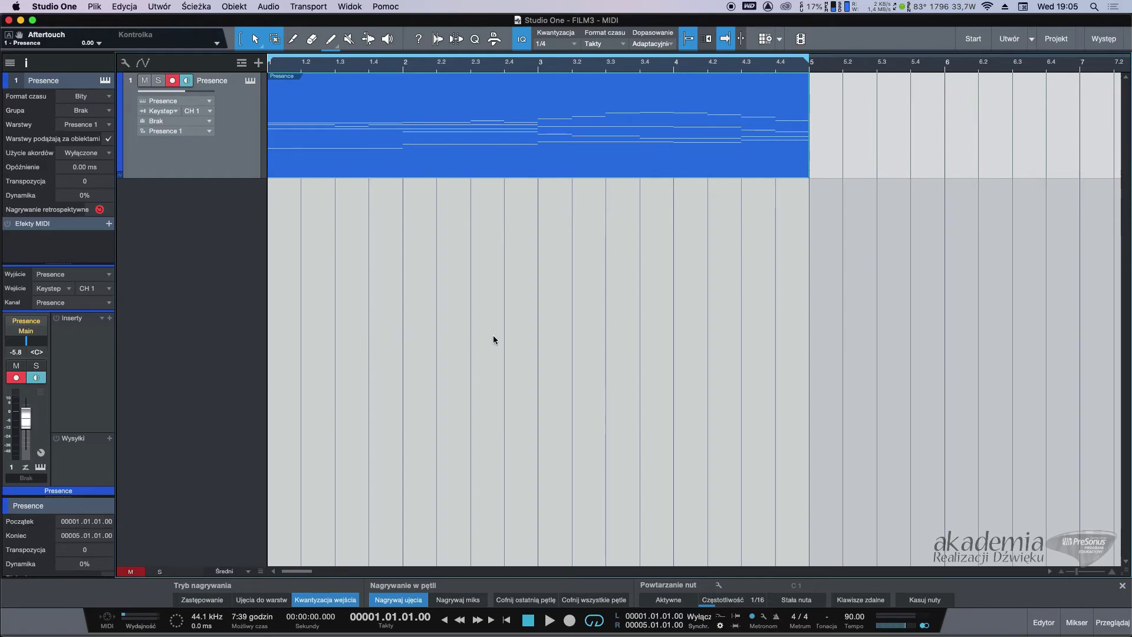
Step: Show the Presence part in the note editor and detach the editor as a floating window
click(1043, 622)
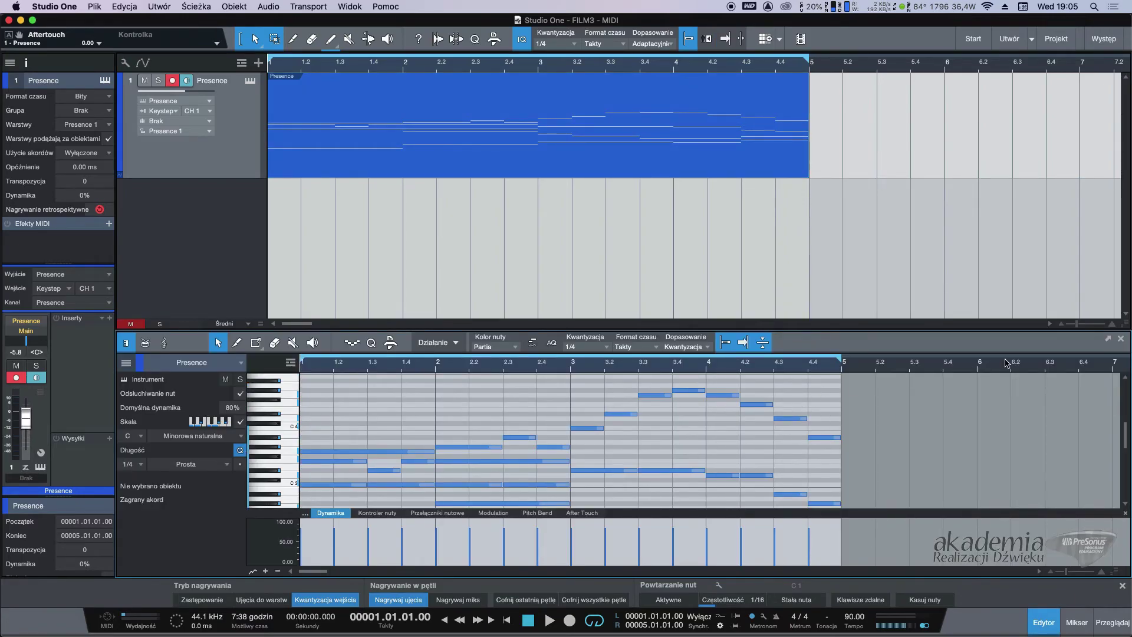
click(1108, 340)
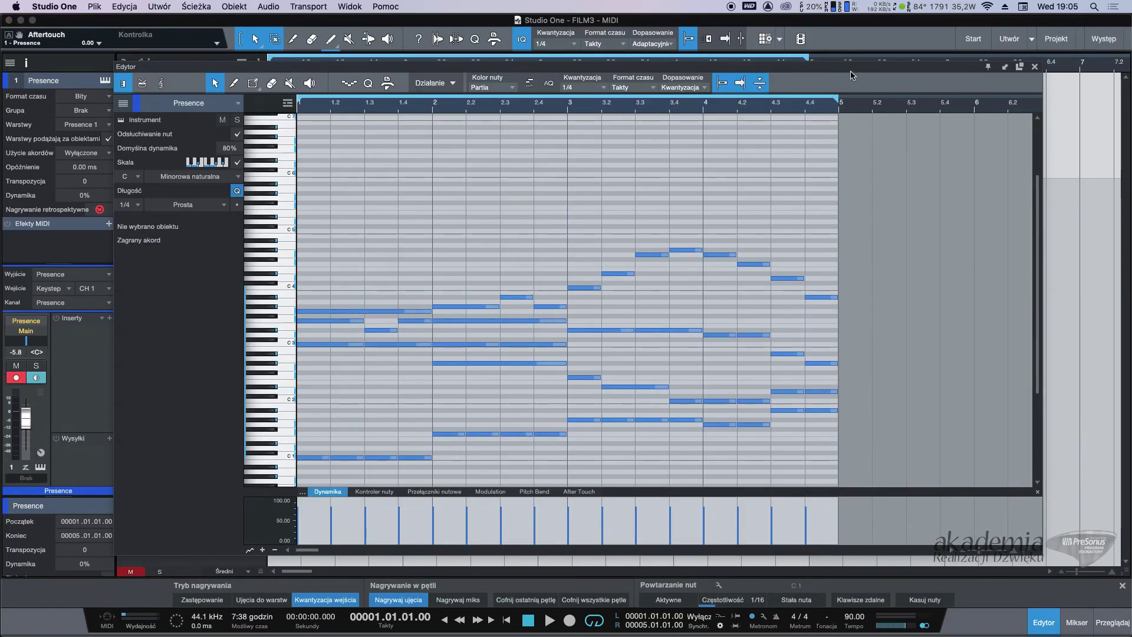
drag(878, 70, 907, 67)
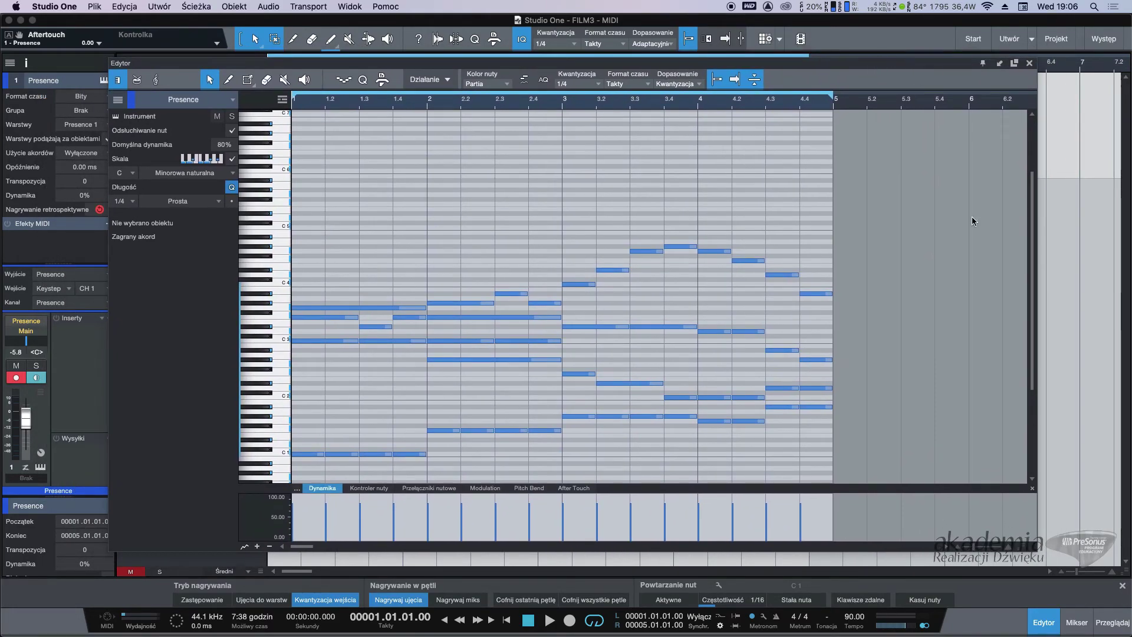
Step: Hide and reshow the floating editor, dock it back into the main window and detach it again
click(1053, 626)
click(1050, 624)
click(1000, 63)
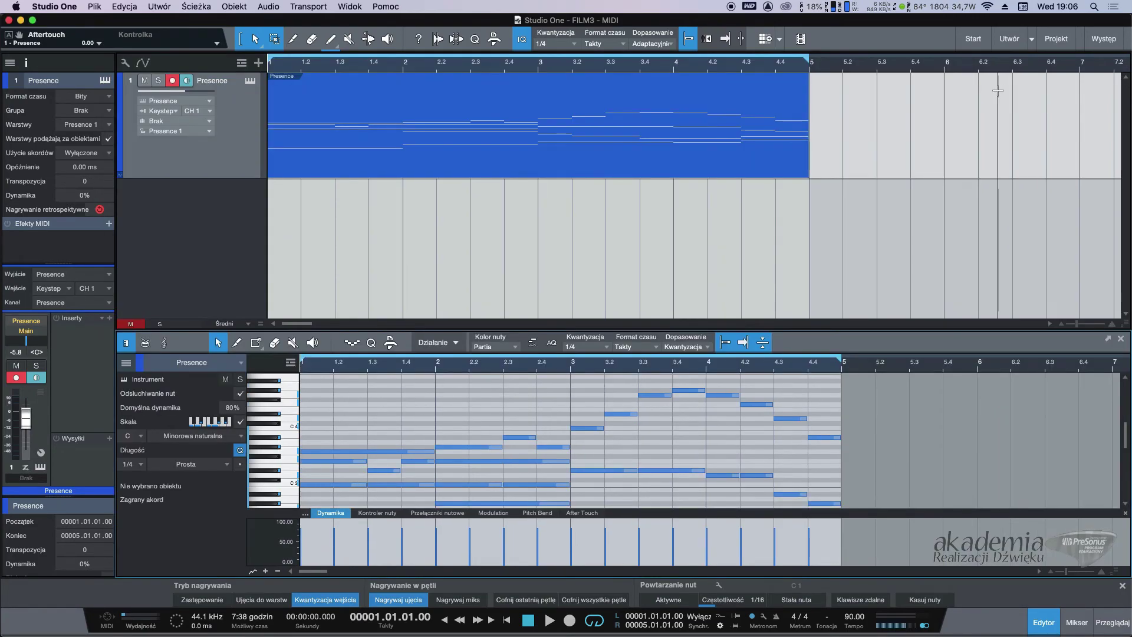
click(1107, 341)
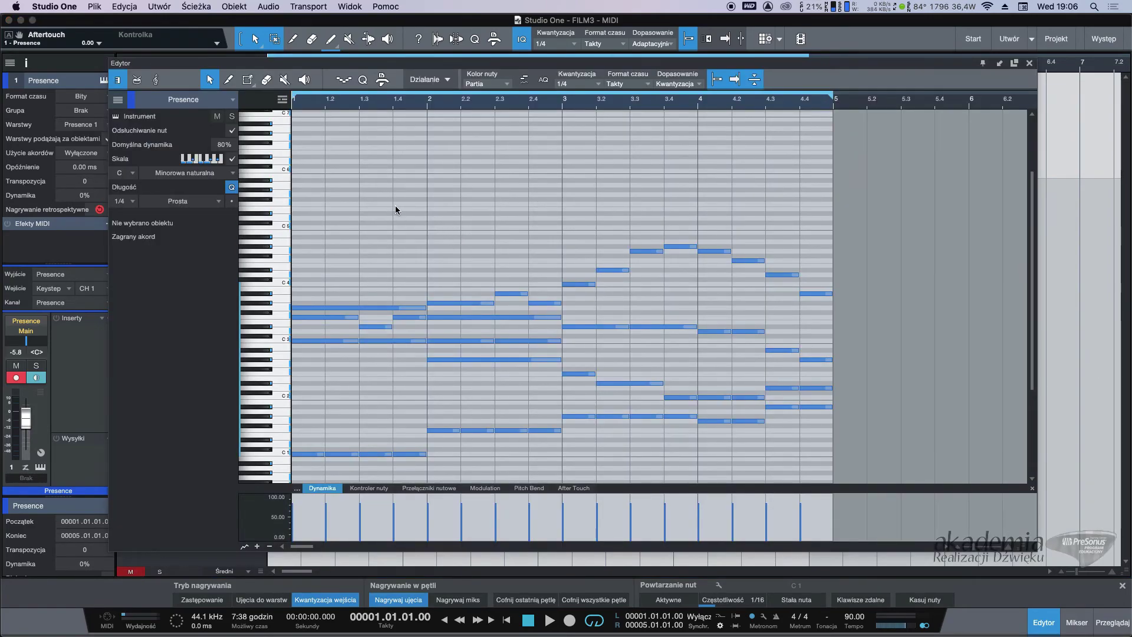
Step: Show the Presence part in drum view and score view, and set the key signature to C minor
click(141, 80)
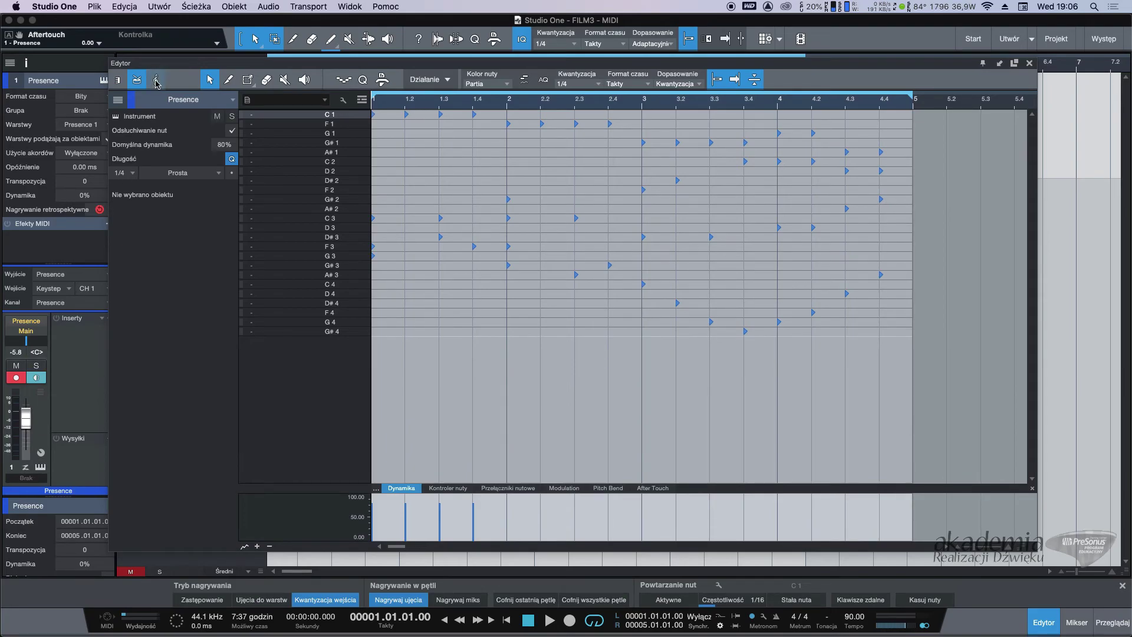
click(156, 81)
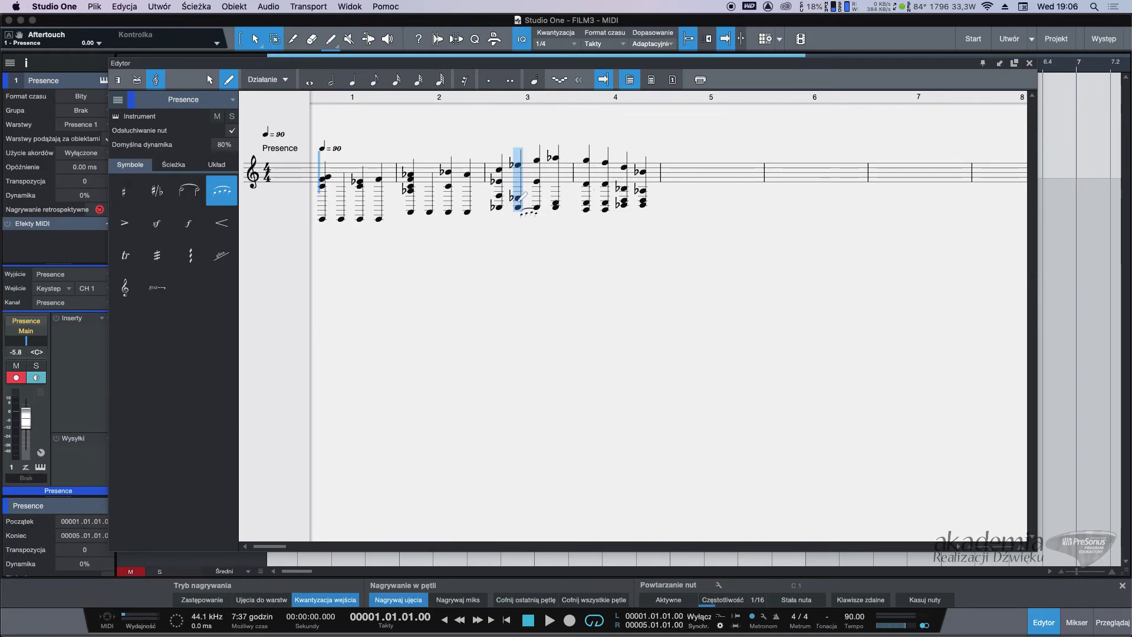
click(824, 617)
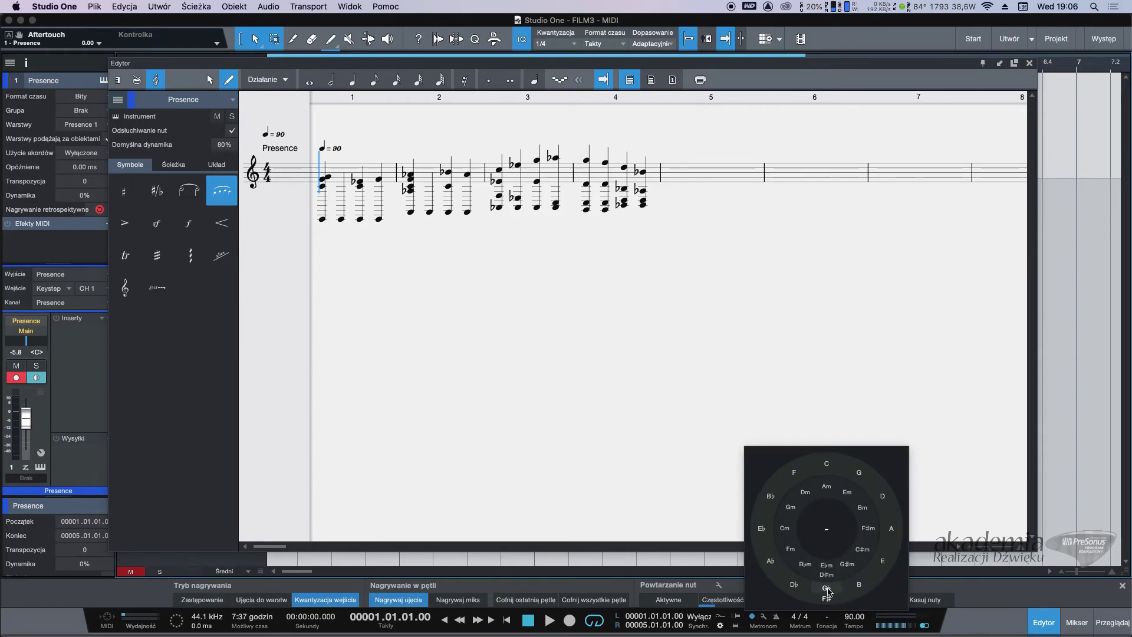
click(784, 528)
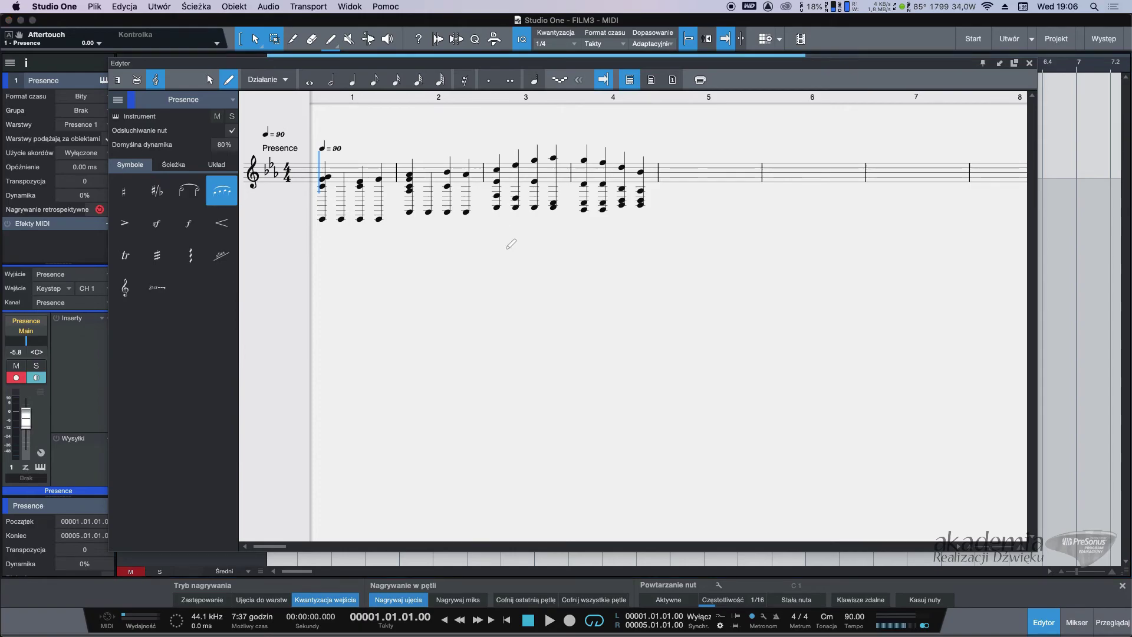
Step: Play the part while switching the editor through the piano, drum and score views, and stop playback
key(space)
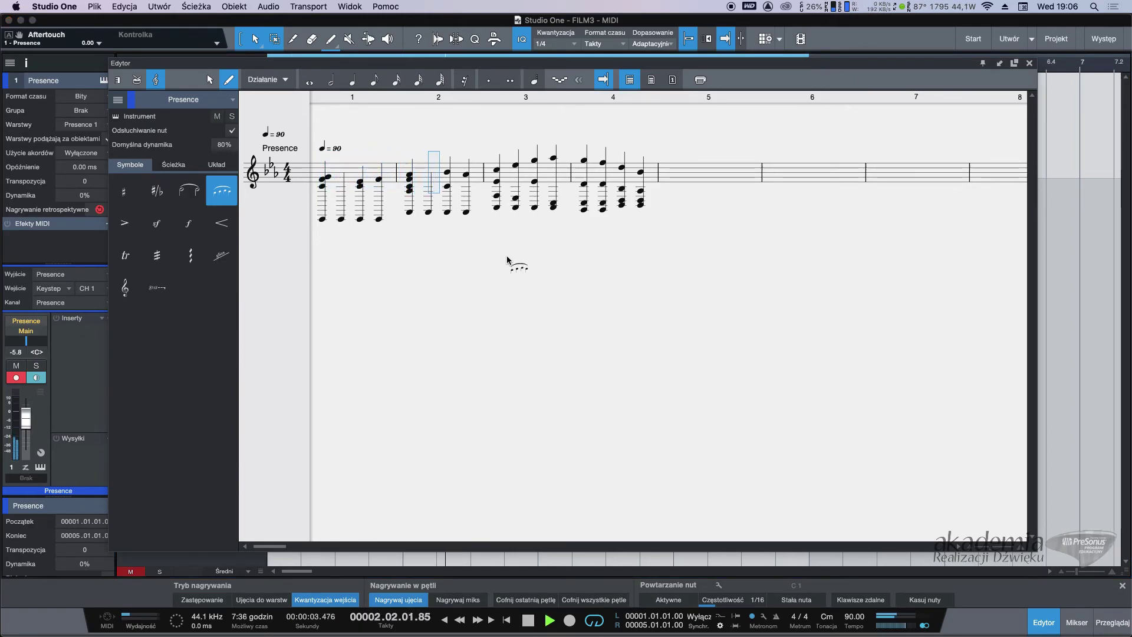
click(117, 79)
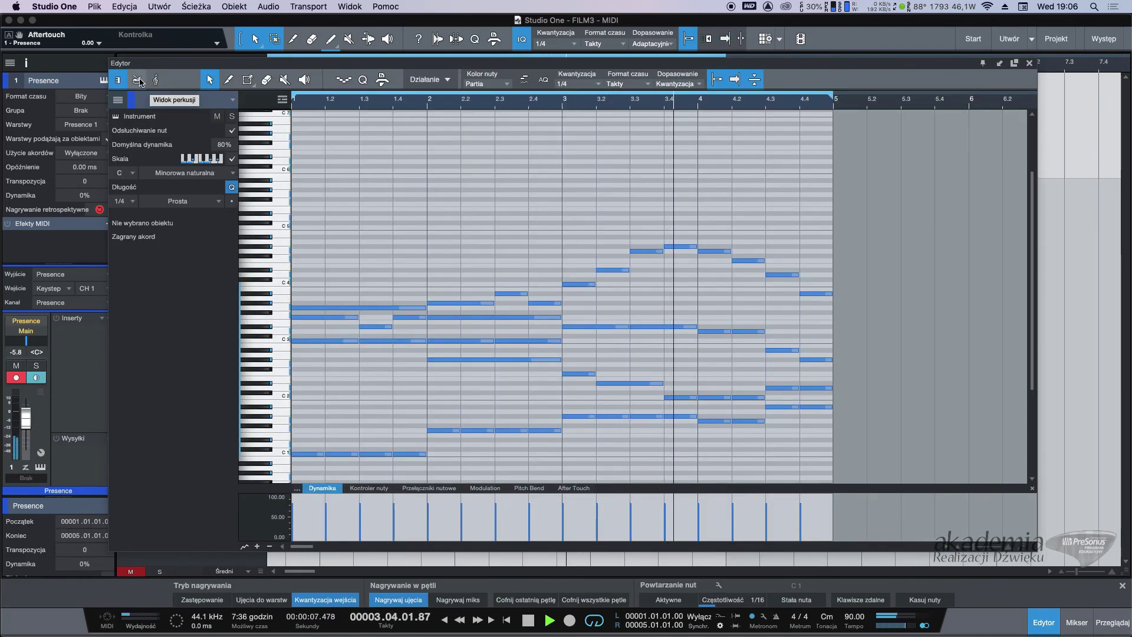
click(140, 82)
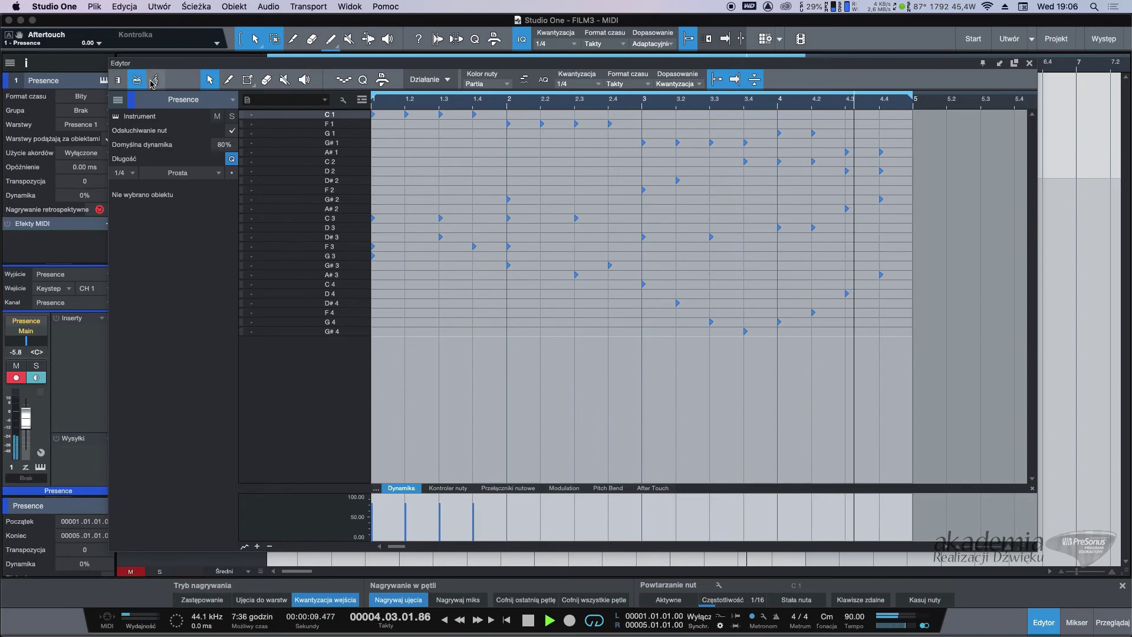
click(155, 82)
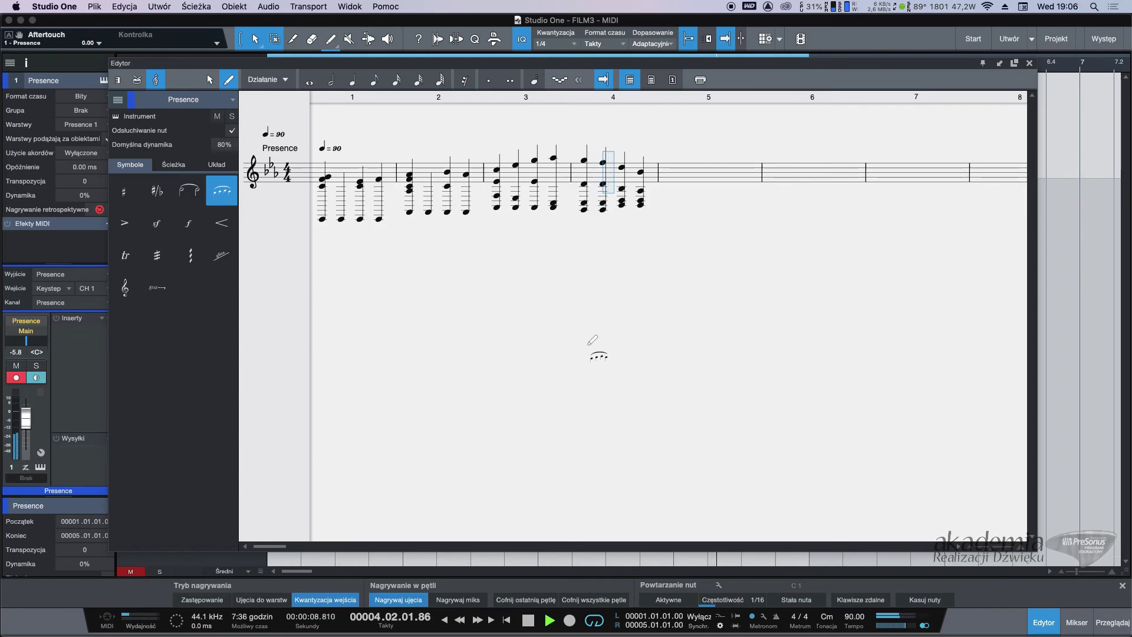
key(space)
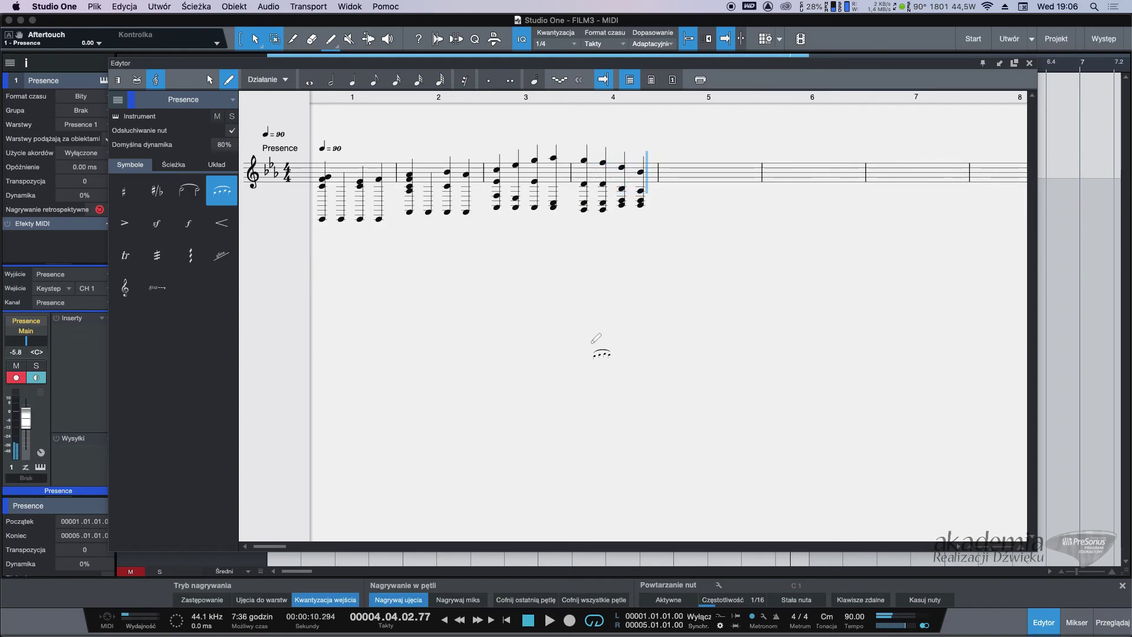
Step: Enter four ascending sixteenth notes at the start of bar 5 in the score
click(397, 82)
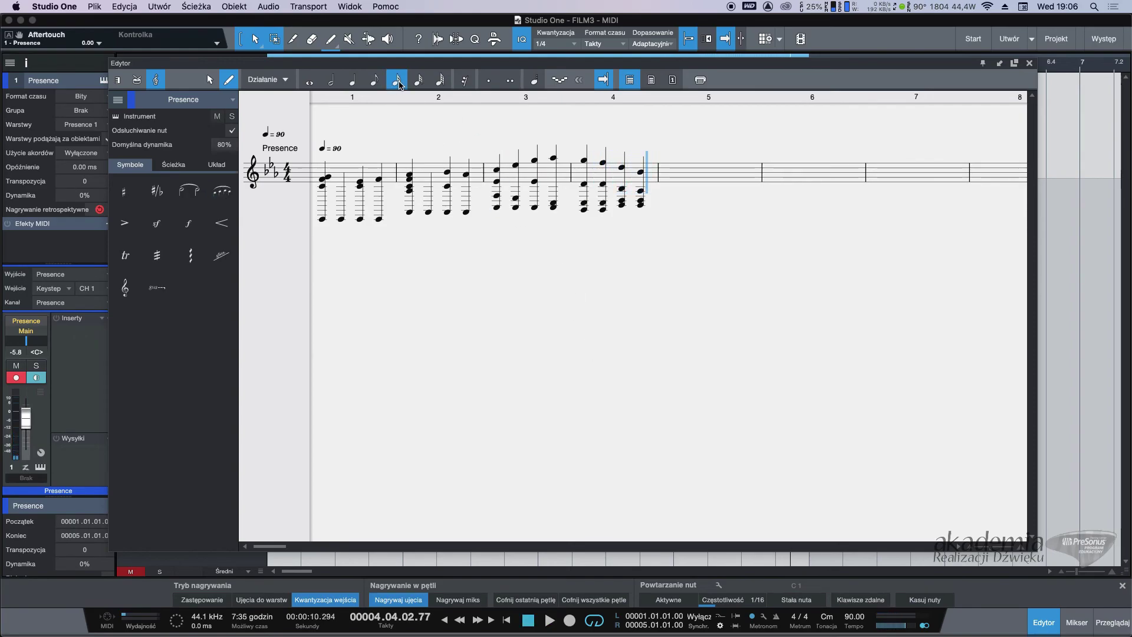
click(672, 175)
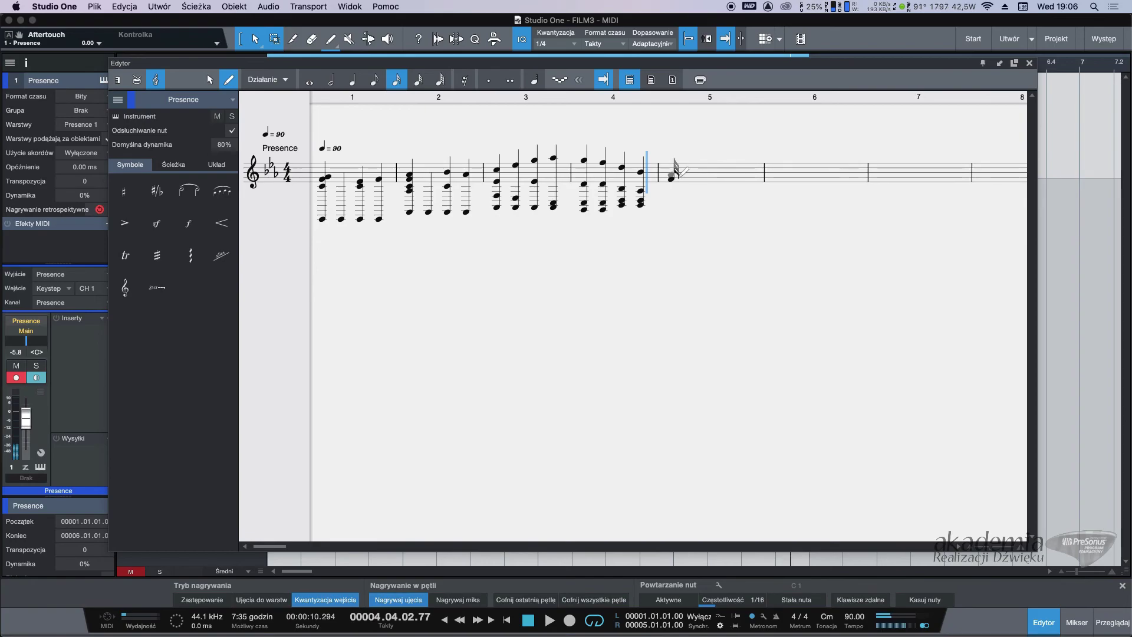
click(684, 172)
click(697, 166)
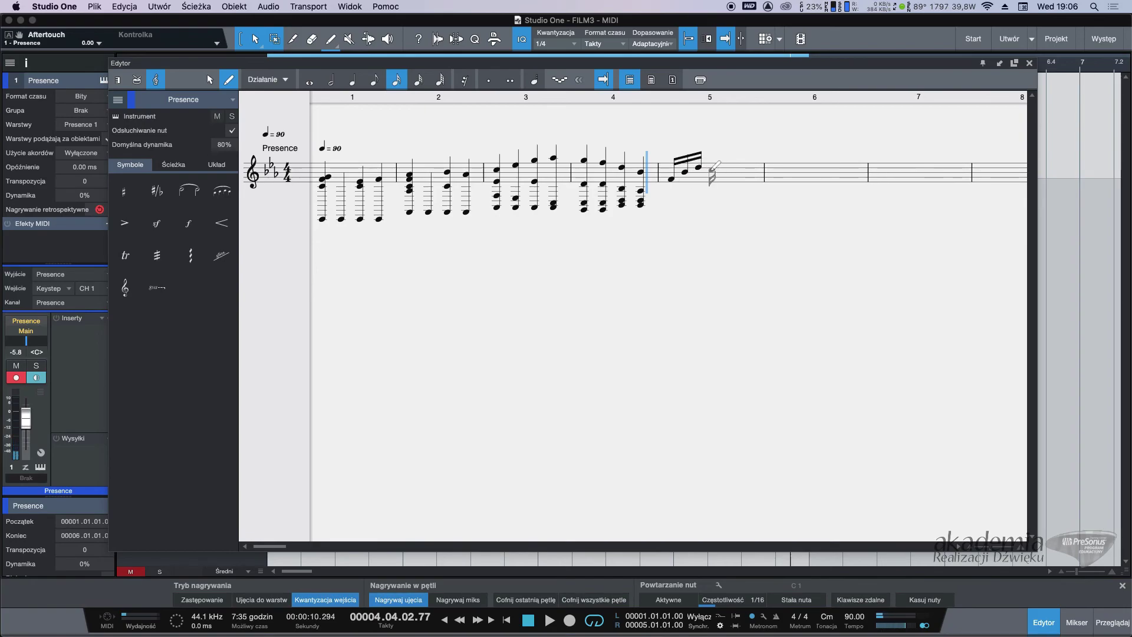
click(712, 160)
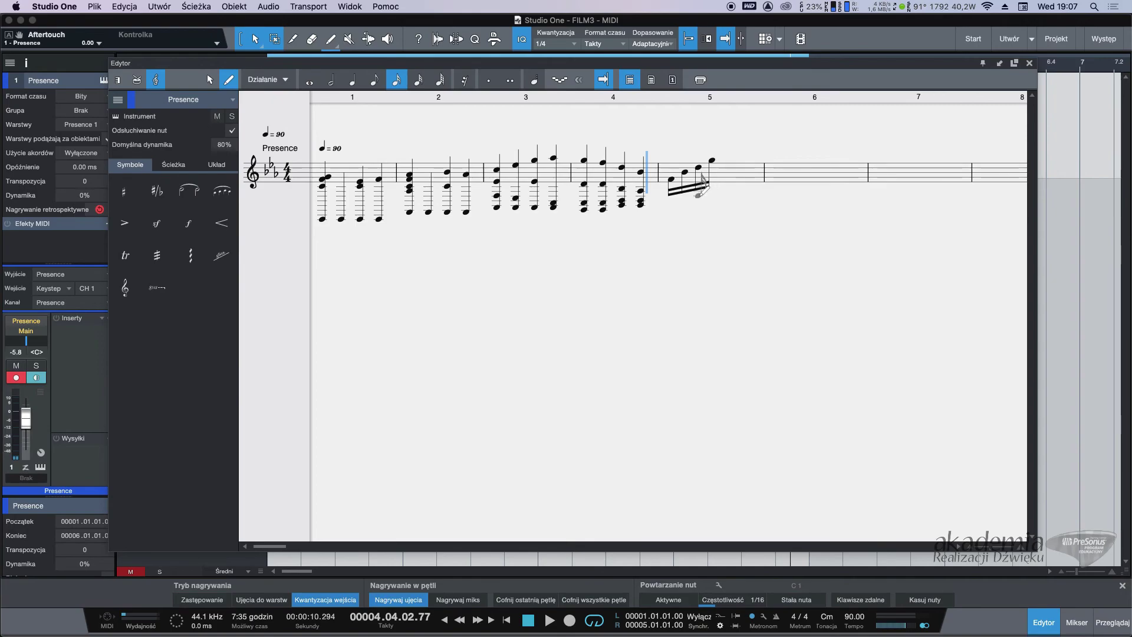
Step: Add two sixteenth rests after the four notes in bar 5
click(462, 84)
click(731, 170)
click(744, 169)
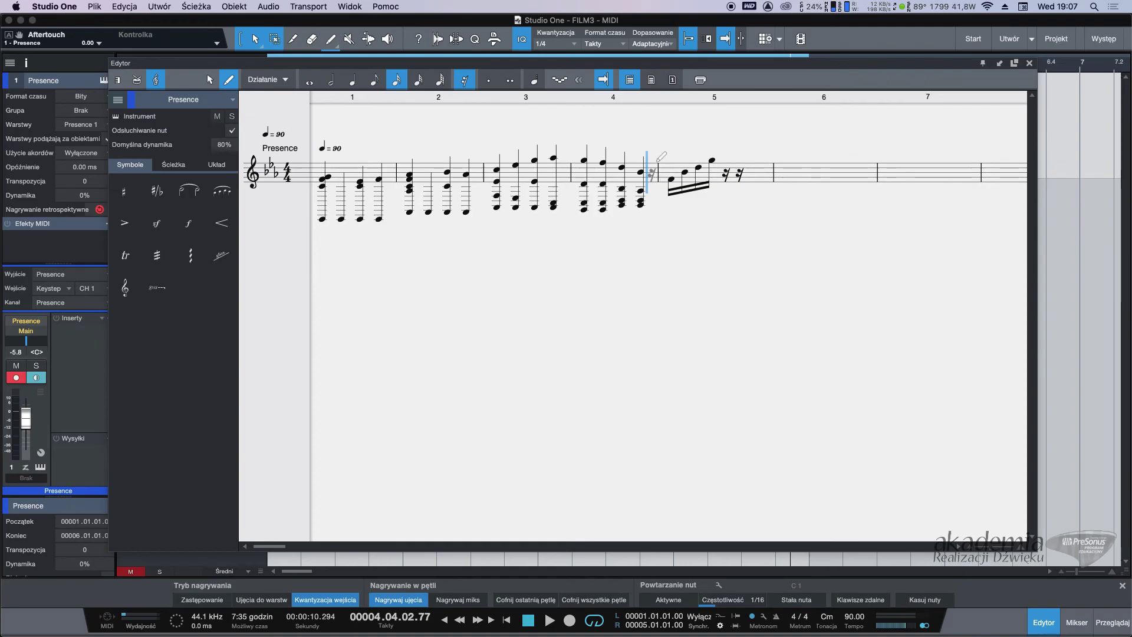
Step: Add a crescendo hairpin from beat 2 of bar 2 to the end of bar 3, and a slur over bars 3 and 4
click(222, 223)
drag(428, 207, 554, 212)
click(222, 190)
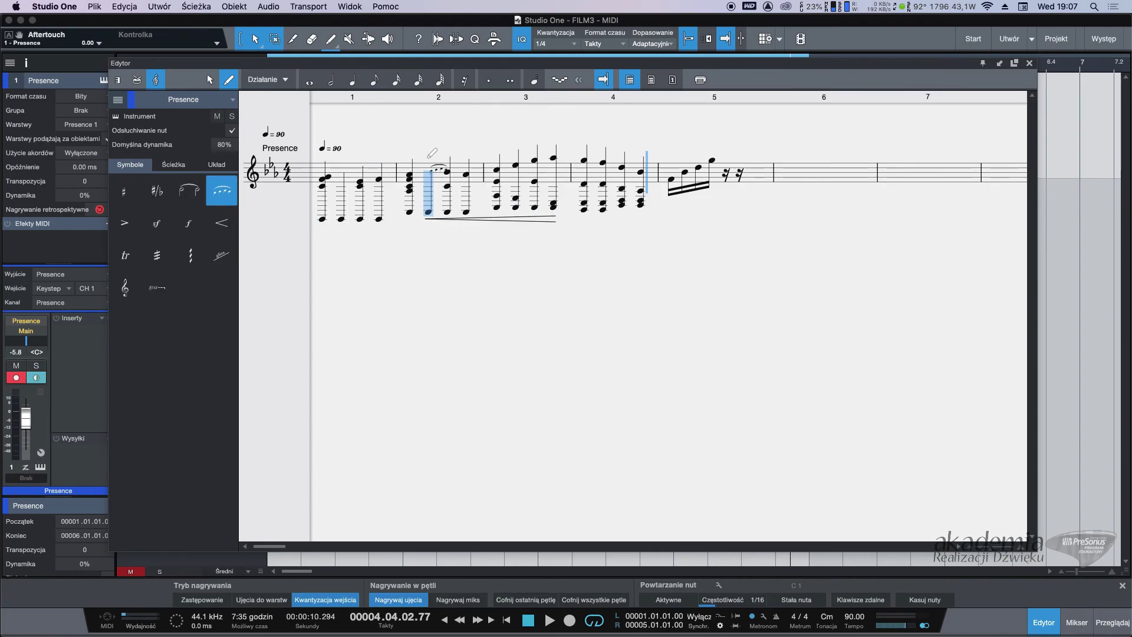
drag(497, 147, 640, 146)
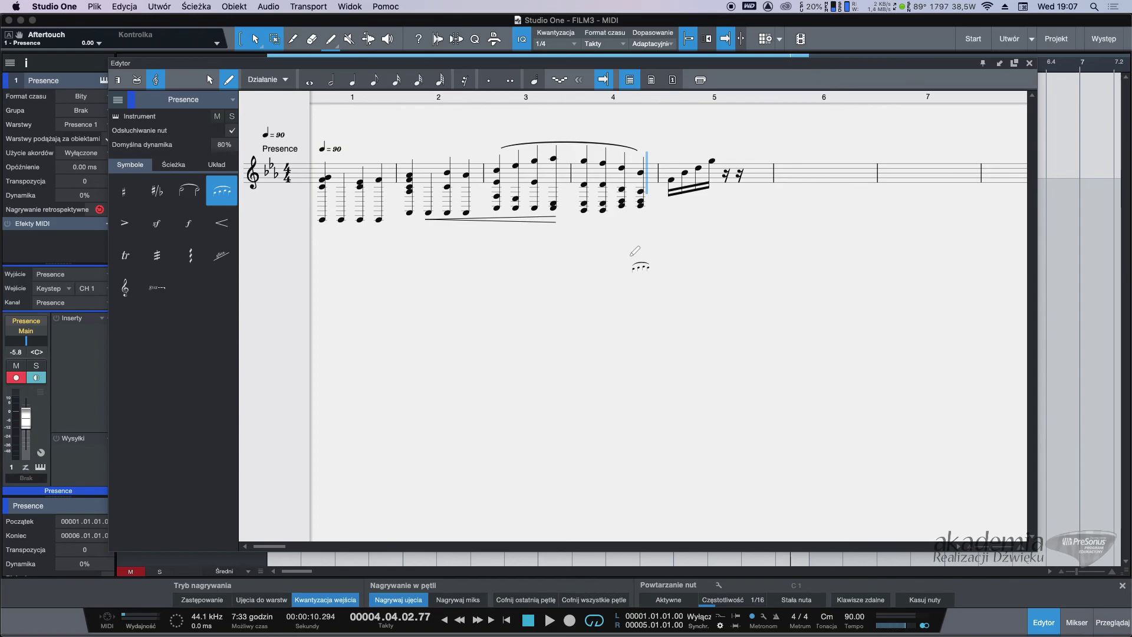
Step: View the score in the page, single-instrument and continuous layouts, and preview its printout in the Print dialog without printing
click(651, 81)
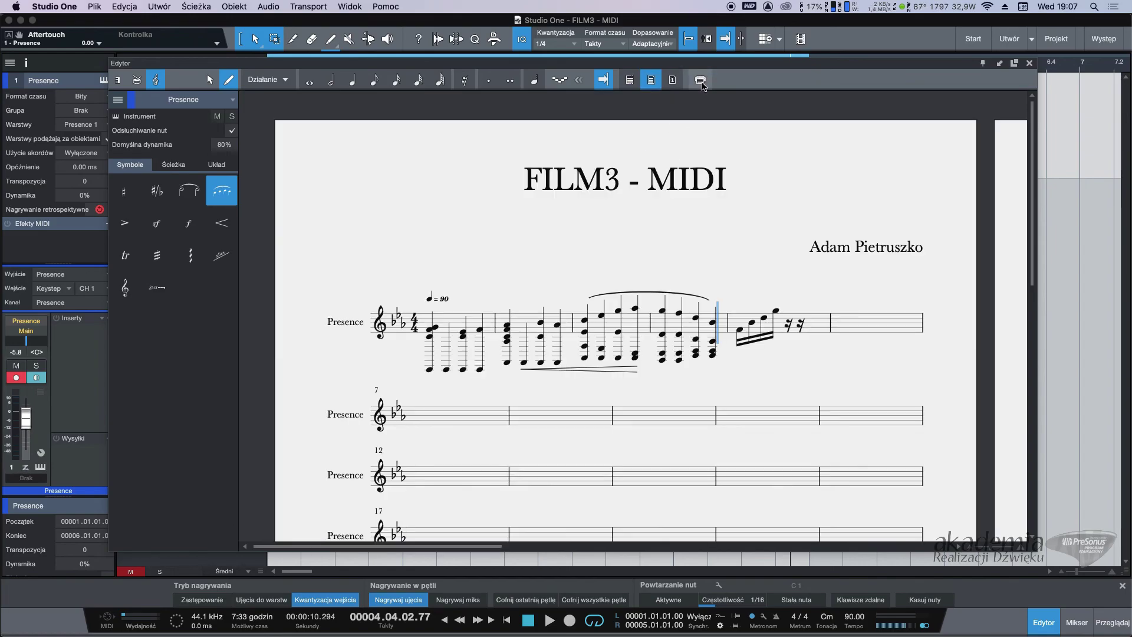
click(672, 80)
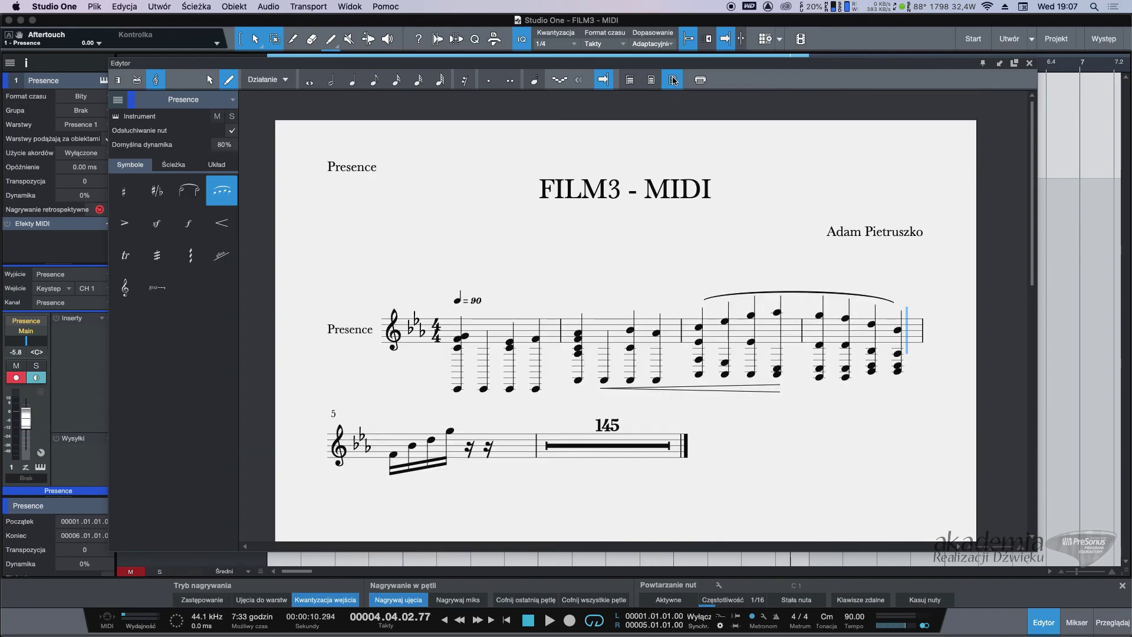
click(649, 86)
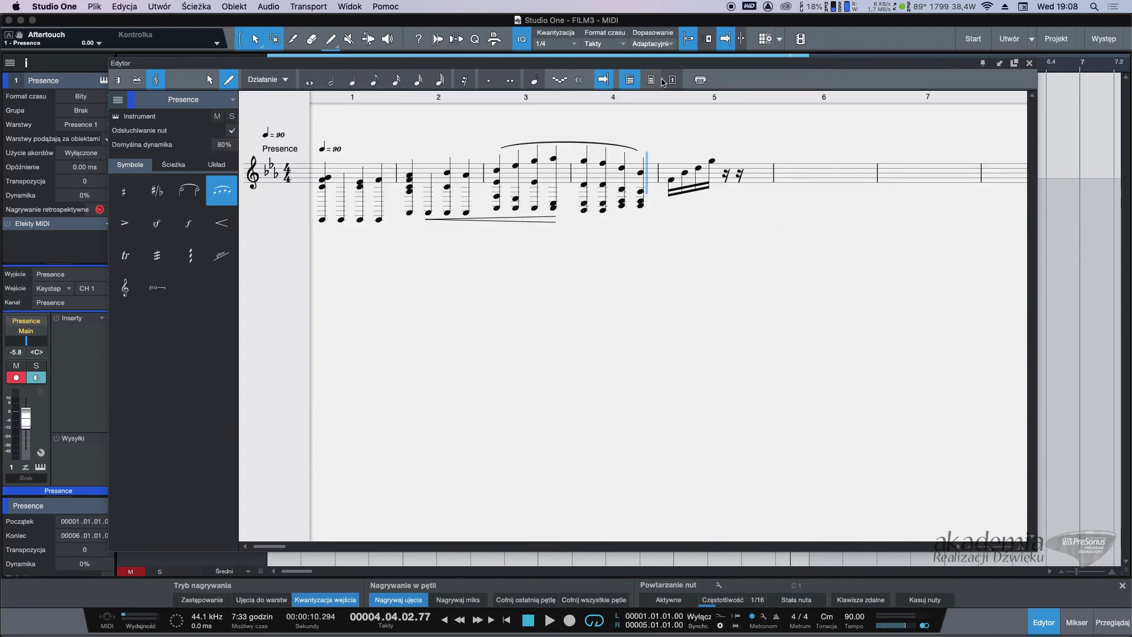
click(698, 82)
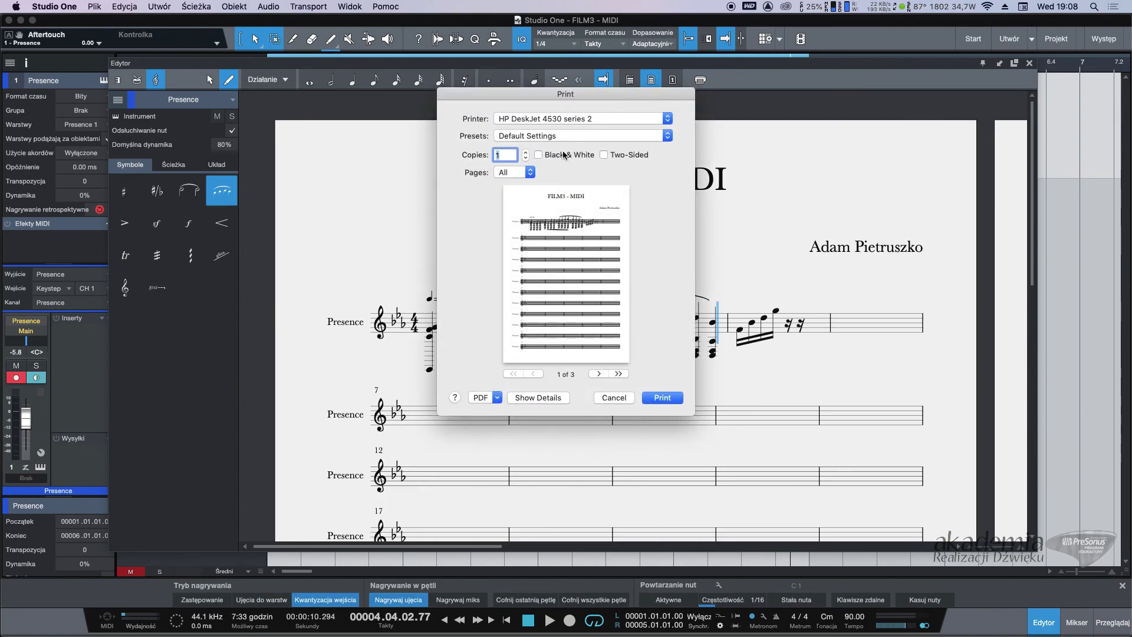
click(613, 398)
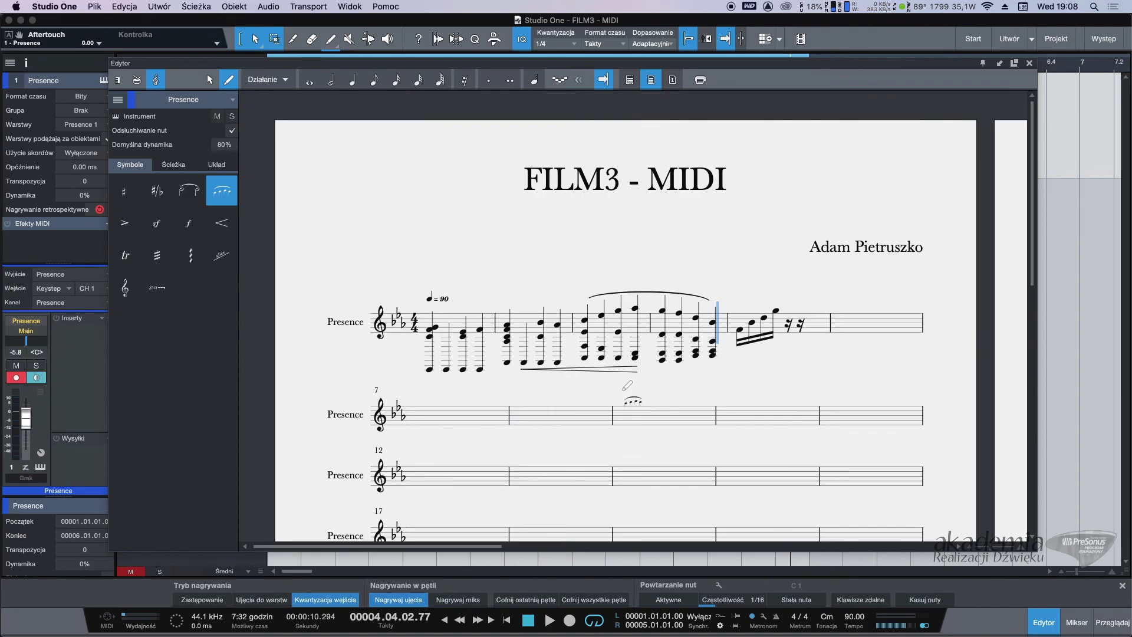